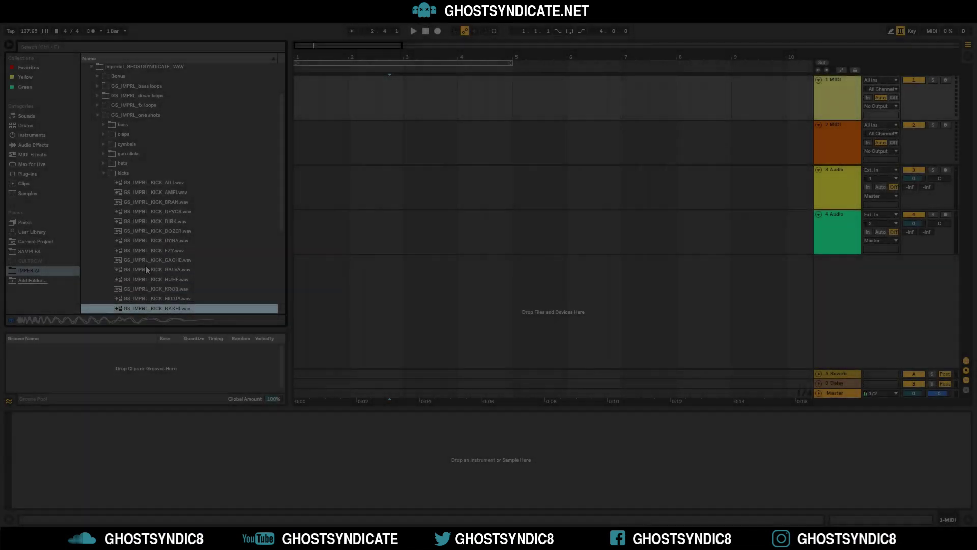
- Audition the kick one-shots in the kicks folder of the IMPERIAL sample pack
key(Down)
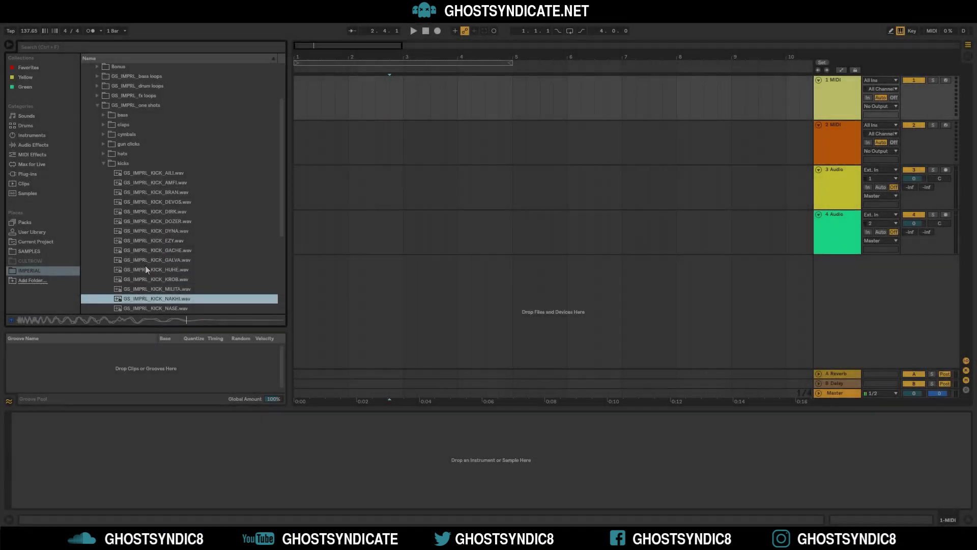
key(Down)
key(Down)
key(Up)
key(Up)
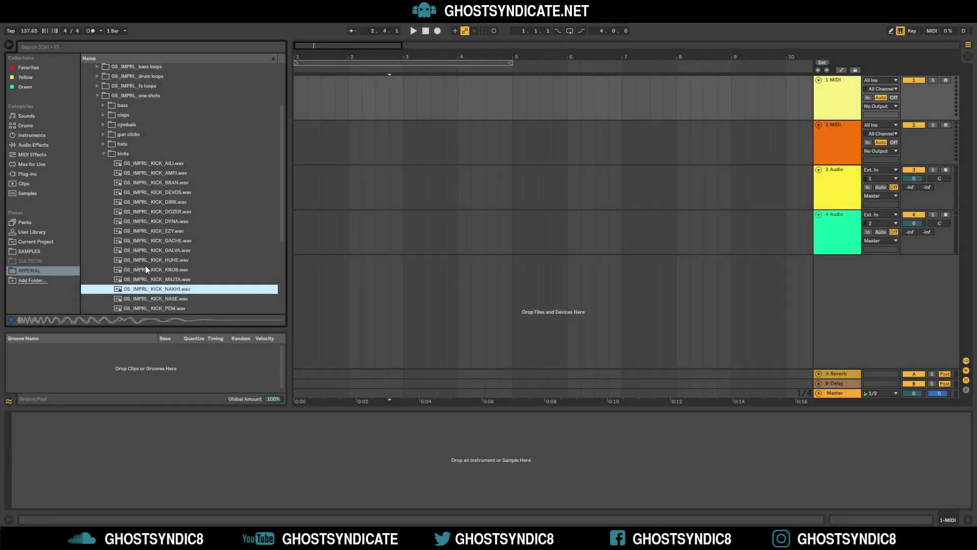
key(Up)
key(Up)
key(Up)
key(Up)
key(Up)
key(Up)
key(Up)
key(Up)
- Place the GS_IMPRL_KICK_DIRK.wav sample at the start of bar 1 on the first track
click(169, 203)
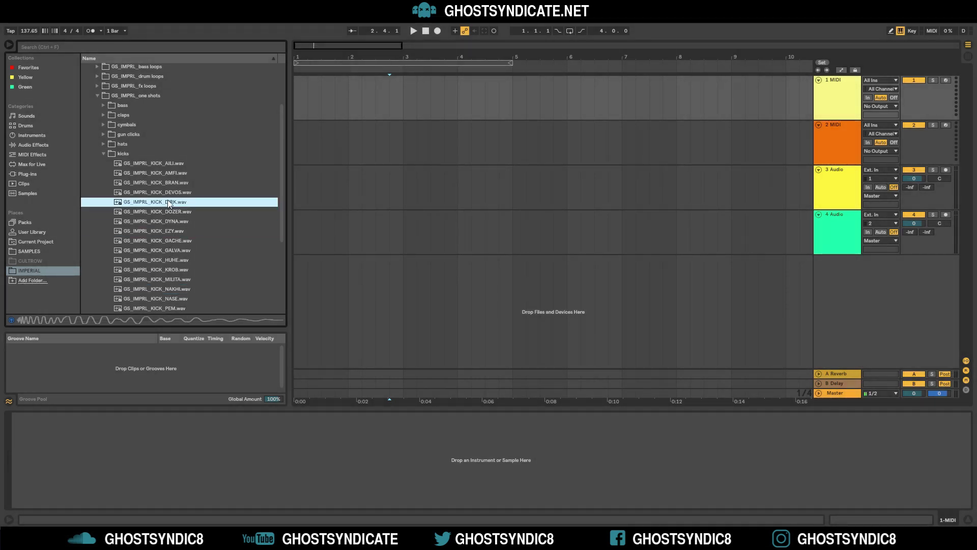
drag(167, 200, 299, 113)
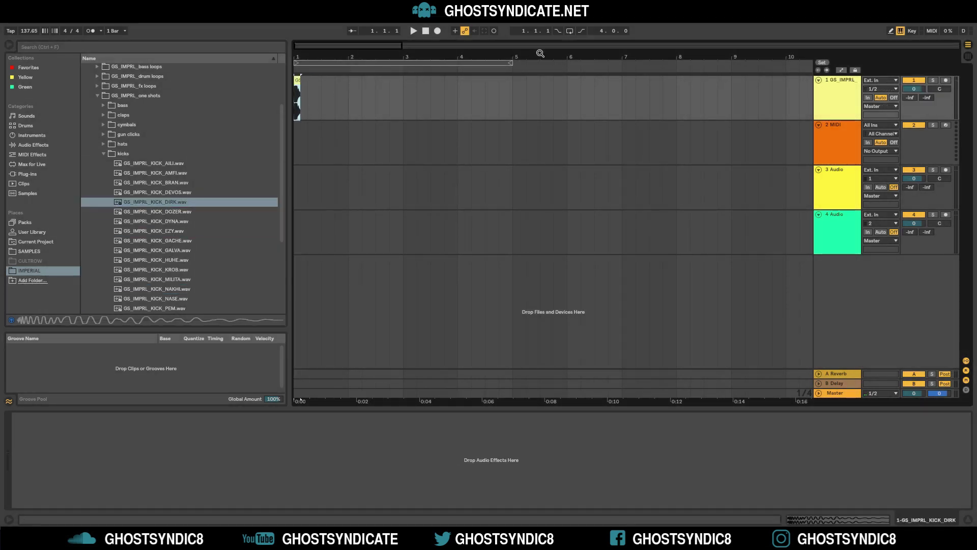
drag(401, 45, 337, 45)
- Set the project tempo to 140 BPM and play the kick from the start
click(27, 31)
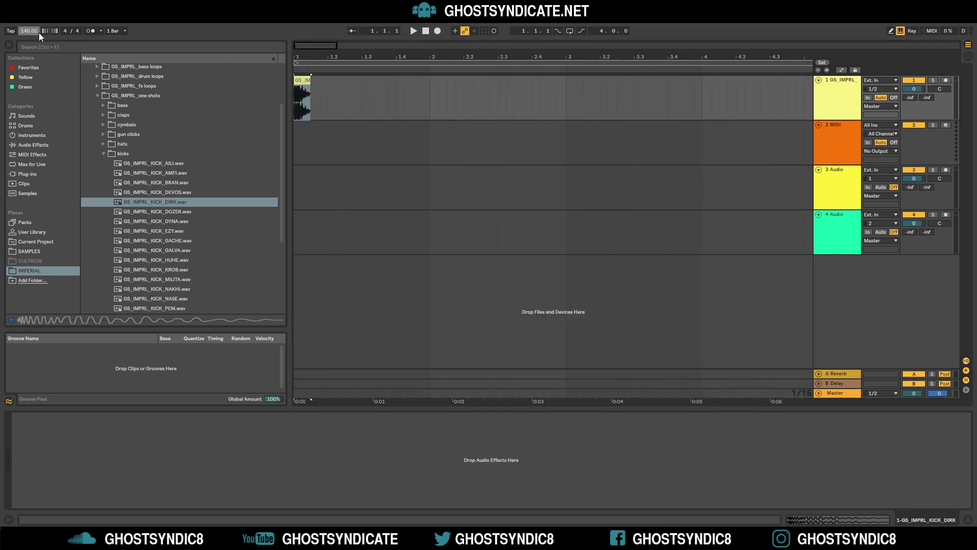
click(295, 82)
key(space)
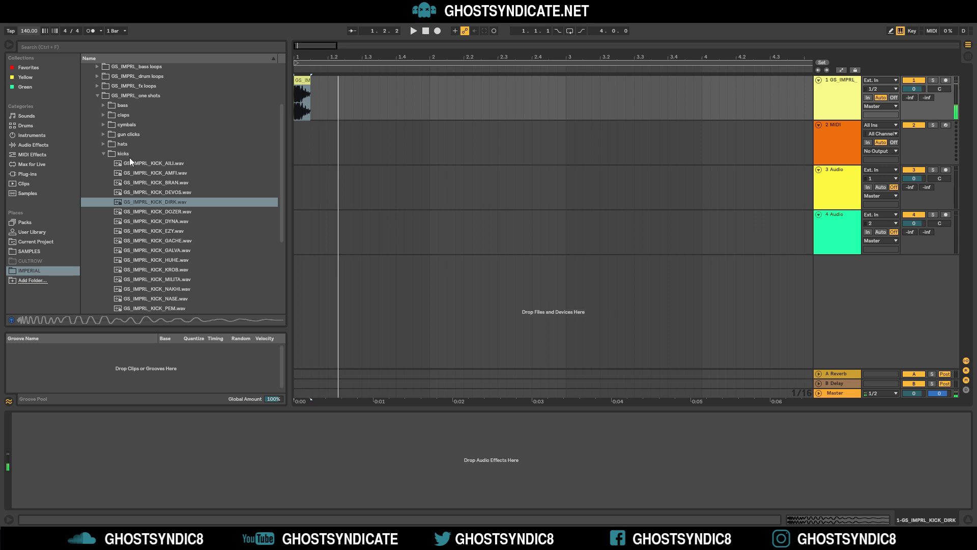
- Place the GS_IMPRL_SNARE_BUIS.wav sample from the snares folder at beat 1.3 on the second track and play it back
click(129, 158)
click(130, 233)
click(176, 262)
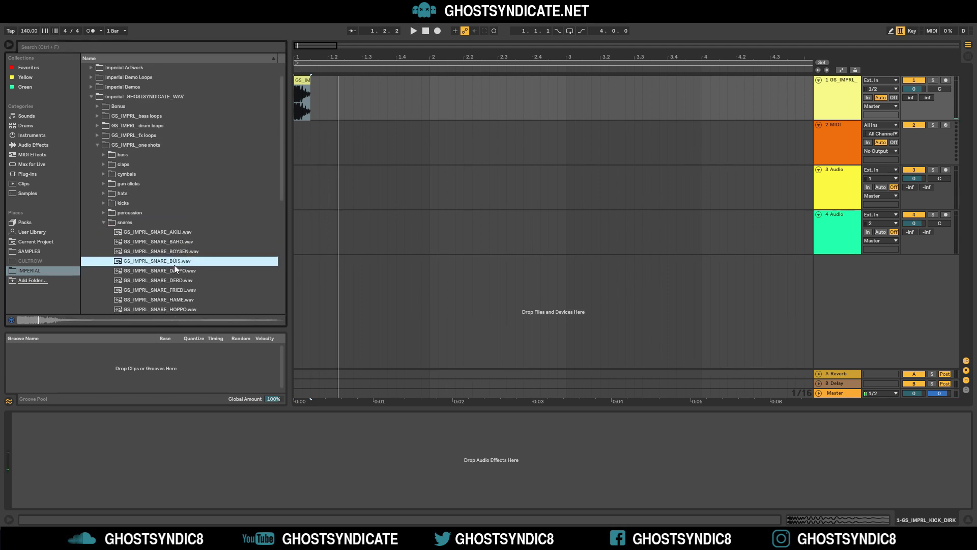
click(172, 269)
drag(206, 264, 362, 147)
key(space)
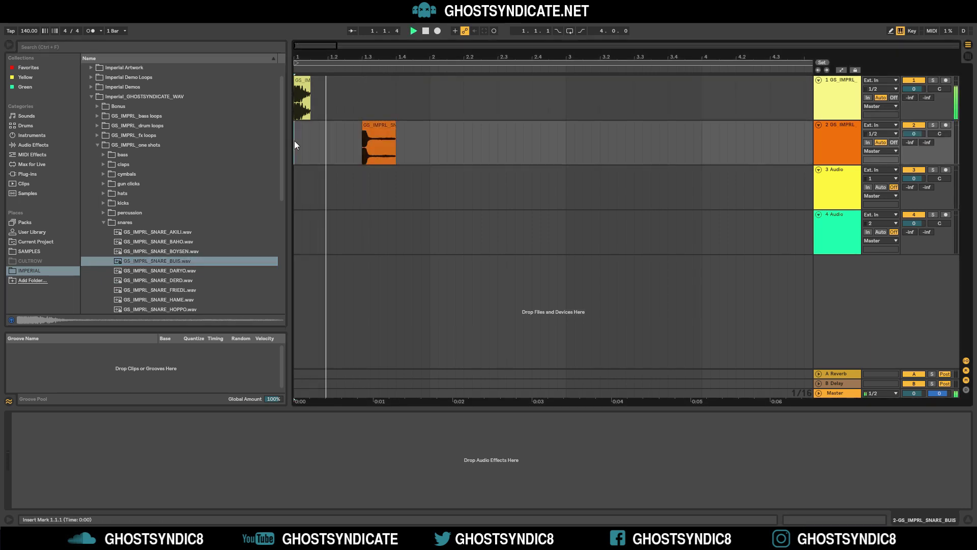
- Copy the first kick to beat 1.4, duplicate it directly behind that copy, and play the bar from the start
click(302, 89)
drag(301, 89, 404, 90)
key(ctrl+d)
click(296, 135)
key(space)
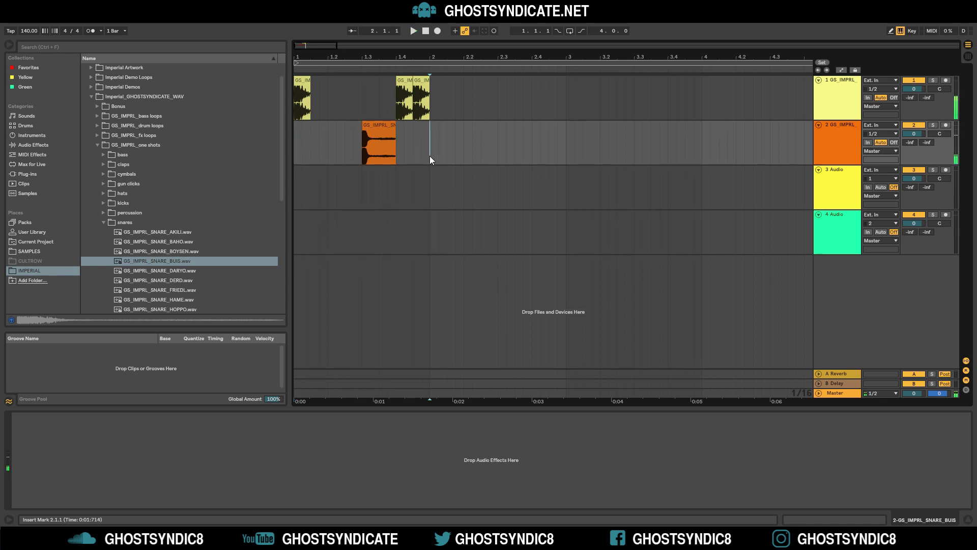
- Duplicate the first bar of kick and snare clips into bar 2 and delete the kick at position 2.1.1
drag(429, 155, 295, 86)
key(ctrl+d)
click(441, 88)
key(Delete)
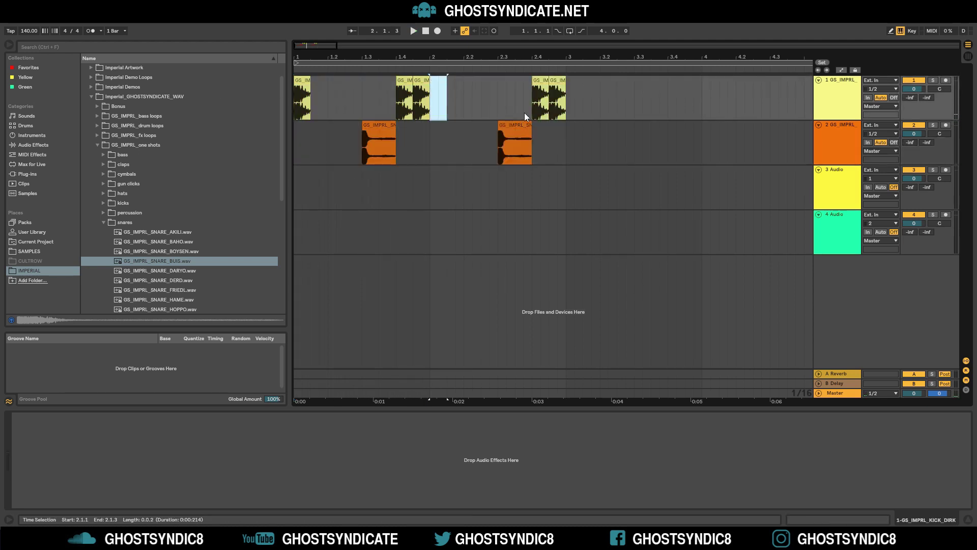
- Move the kick at beat 2.4 back to beat 2.2 and play the pattern to check its timing
drag(541, 87, 488, 89)
click(481, 107)
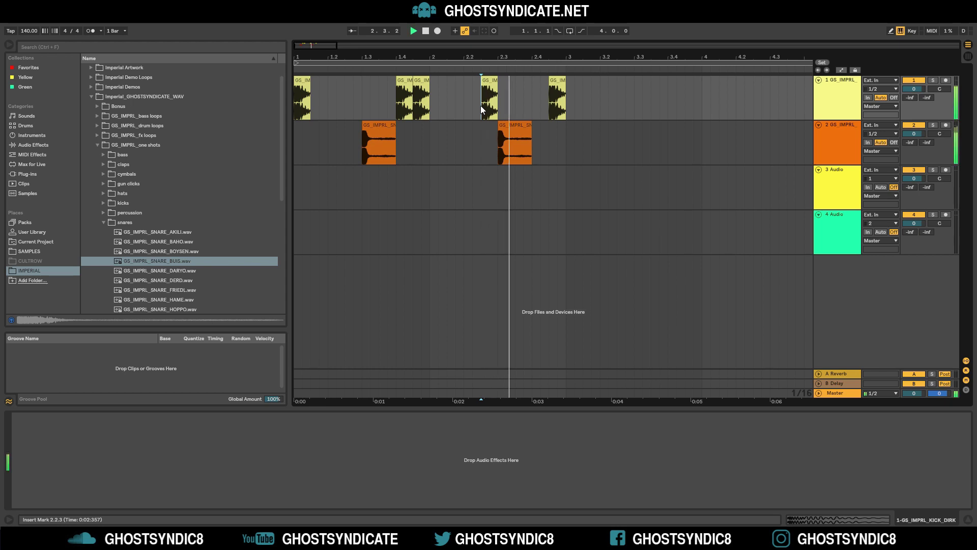
click(490, 104)
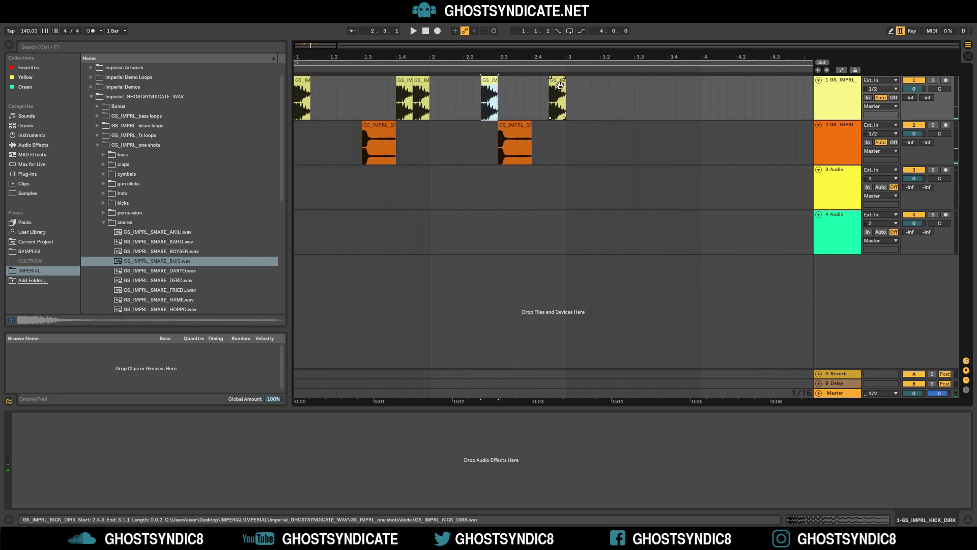
click(295, 139)
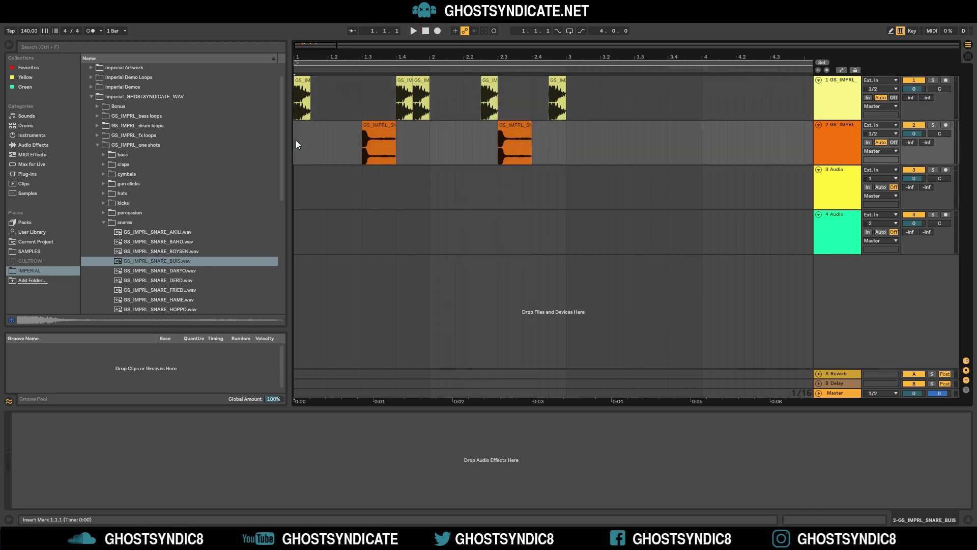
key(space)
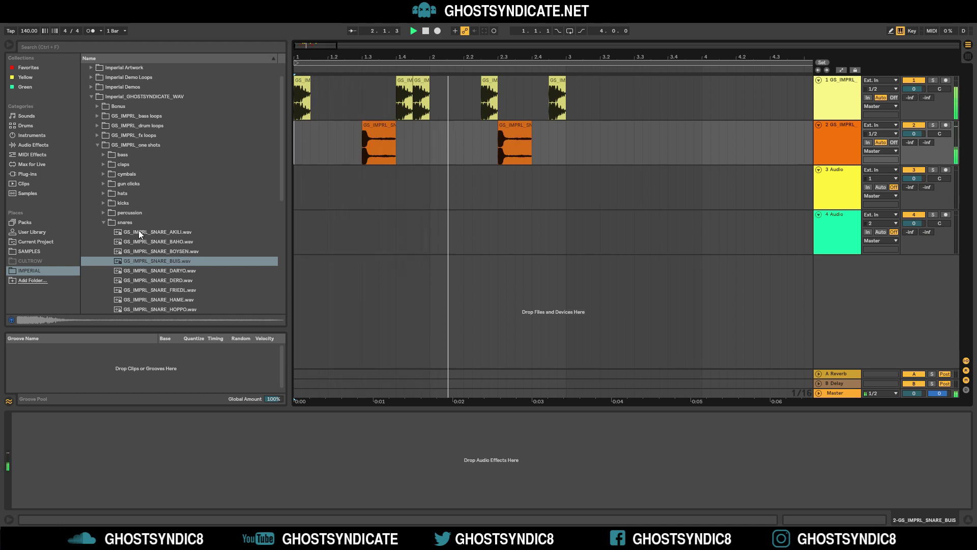
drag(483, 92, 465, 92)
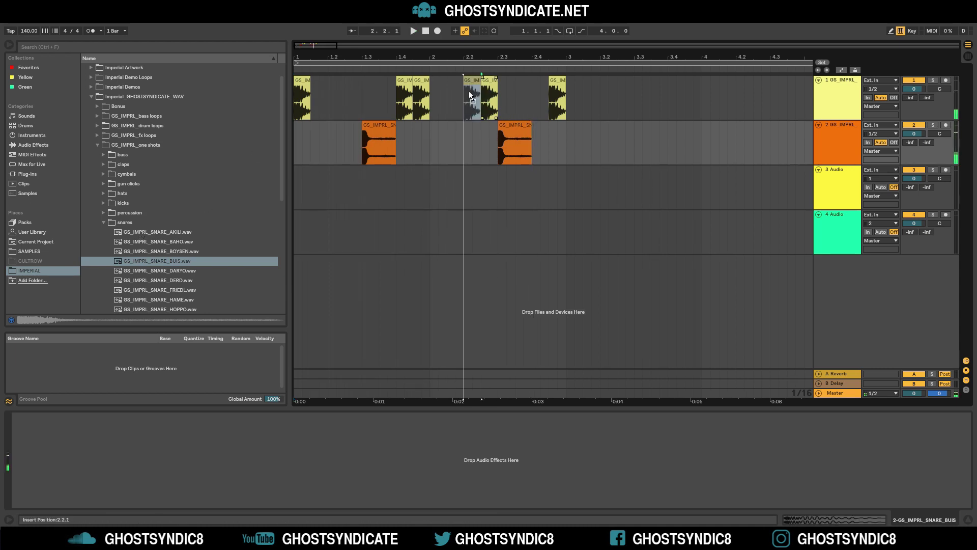
key(space)
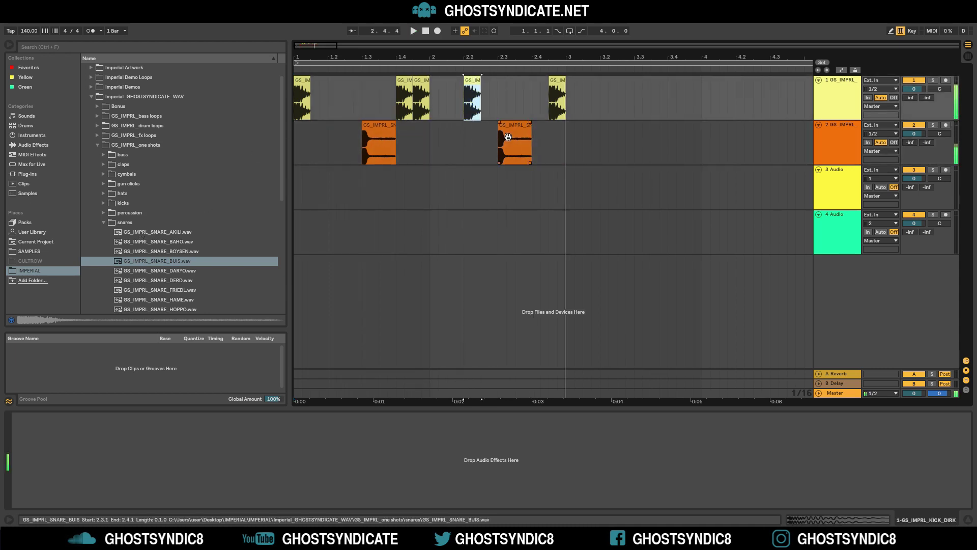
- Audition the clap one-shots, place GS_IMPRL_CLAP_OMIN.wav at 2.1.3 on the third track, and play from the start
click(122, 164)
click(148, 212)
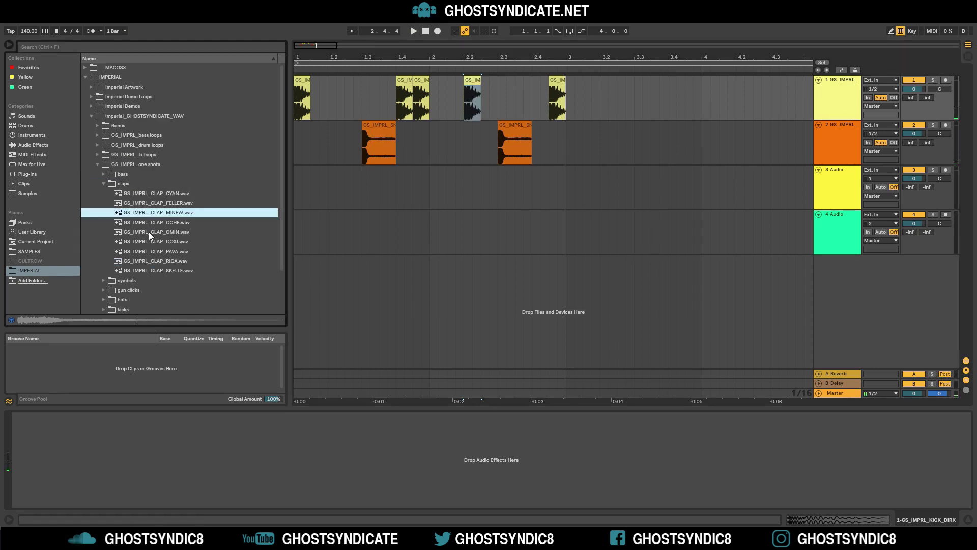
click(149, 232)
click(155, 241)
click(153, 232)
drag(153, 231, 449, 189)
click(295, 194)
key(space)
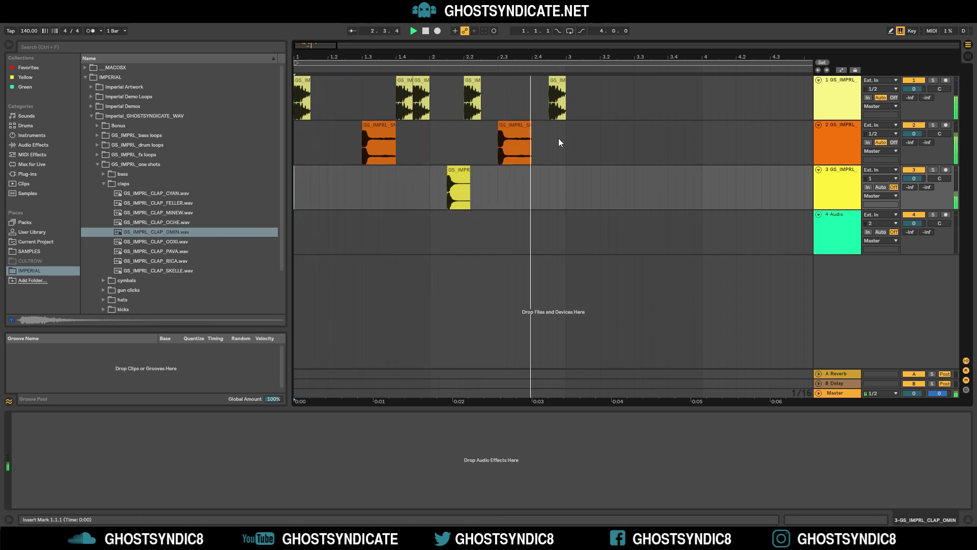
- Duplicate the whole two-bar kick, snare and clap pattern into bars 3 and 4
key(space)
click(566, 201)
key(ctrl+a)
key(ctrl+d)
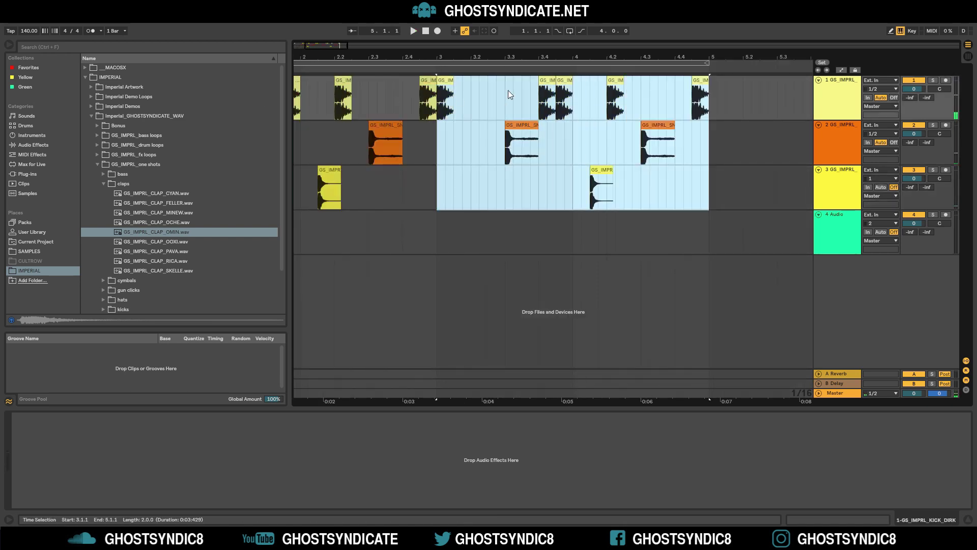
- Turn on looping for the first four bars and play the pattern from the start
click(573, 32)
key(minus)
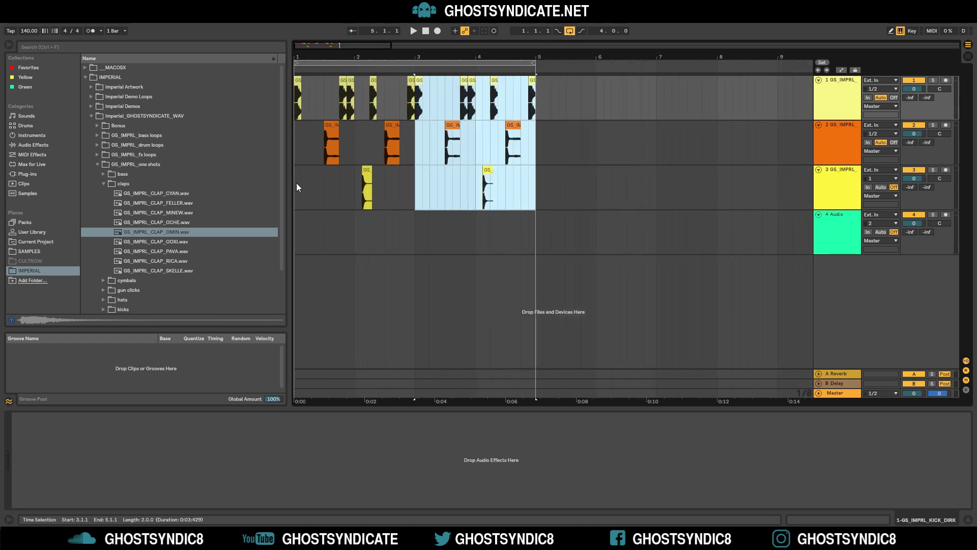
key(space)
key(space)
click(297, 183)
key(space)
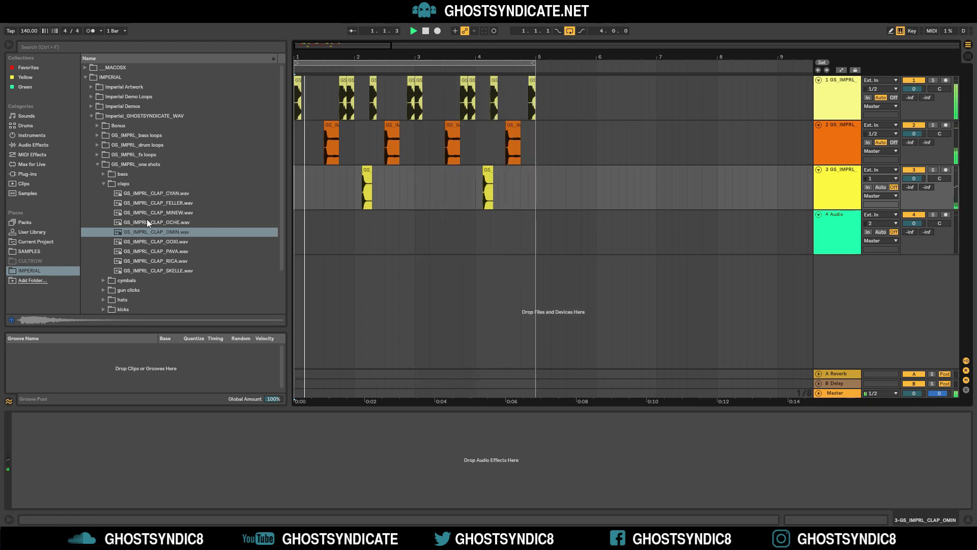
- Place the GS_IMPRL_140_DRUMLOOP_04_HAT.wav loop at the start of the fourth track and set that track's volume to -4.2 dB
click(133, 164)
click(151, 146)
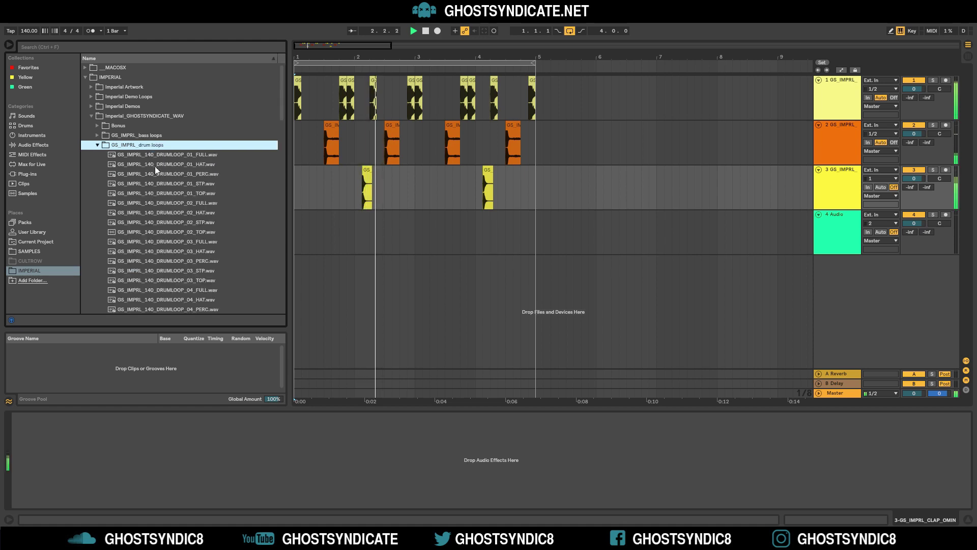
click(177, 232)
click(189, 252)
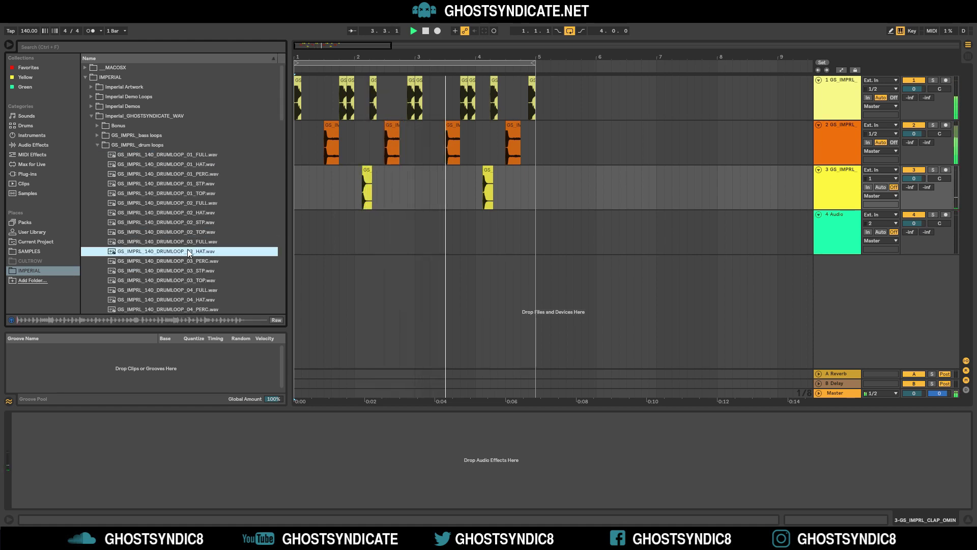
scroll(185, 252, down, 3)
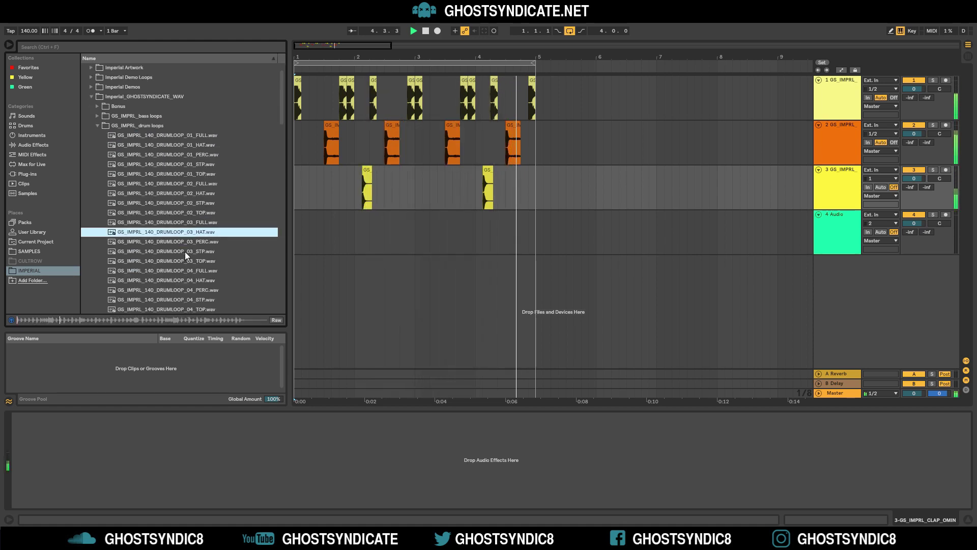
click(192, 251)
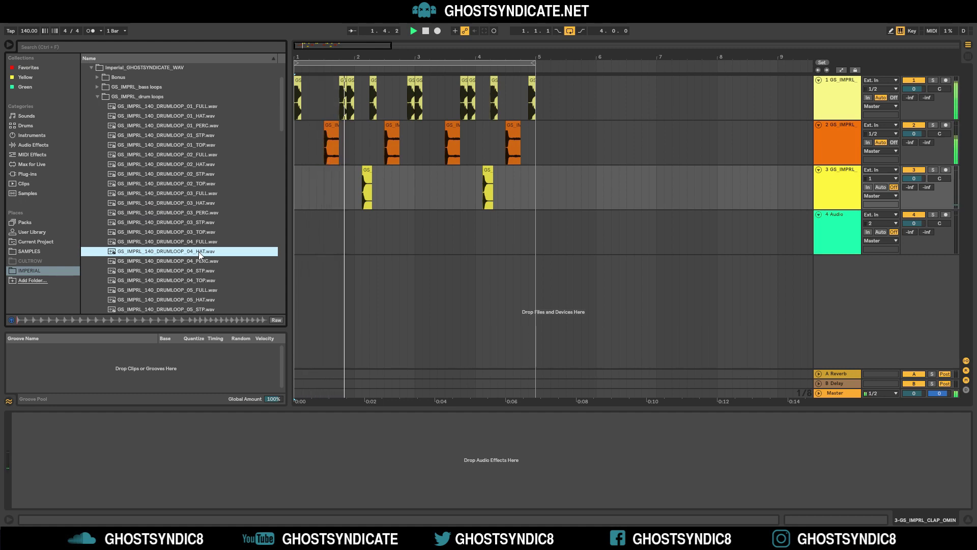
drag(184, 252, 298, 231)
drag(916, 223, 916, 240)
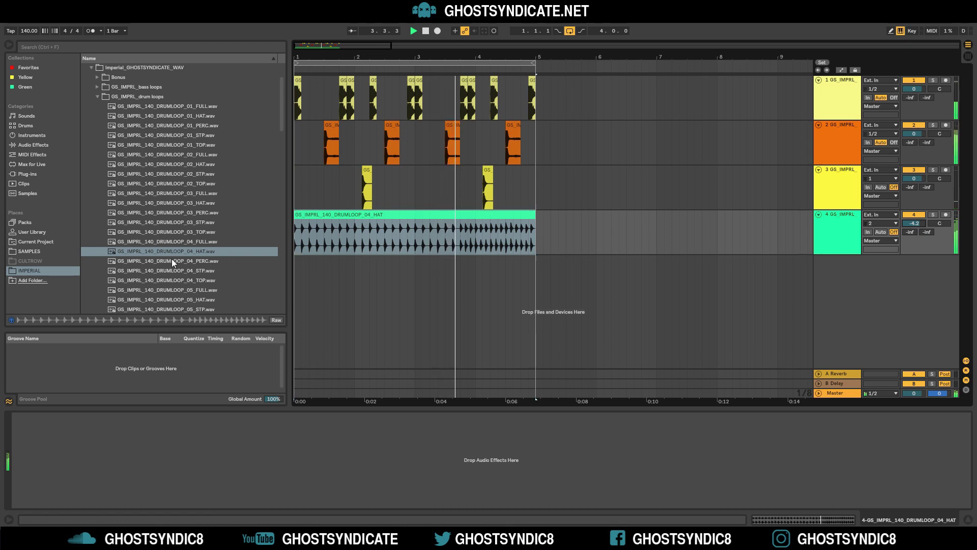
- Audition further drum loops and add GS_IMPRL_140_DRUMLOOP_05_TOP.wav at 2.3.3 on a new fifth track
scroll(192, 280, down, 2)
click(205, 293)
key(Up)
key(Up)
click(204, 294)
key(space)
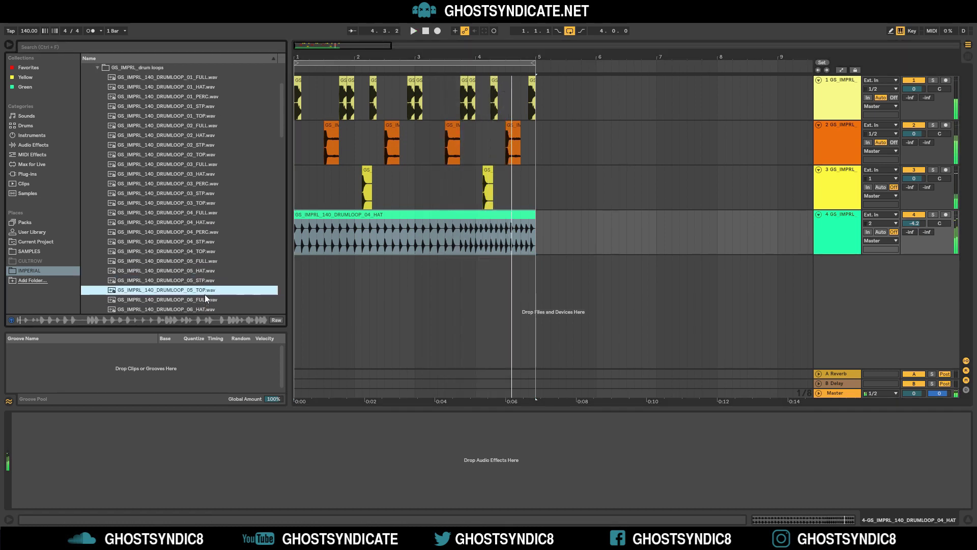
key(Up)
key(Up)
drag(179, 271, 424, 266)
key(space)
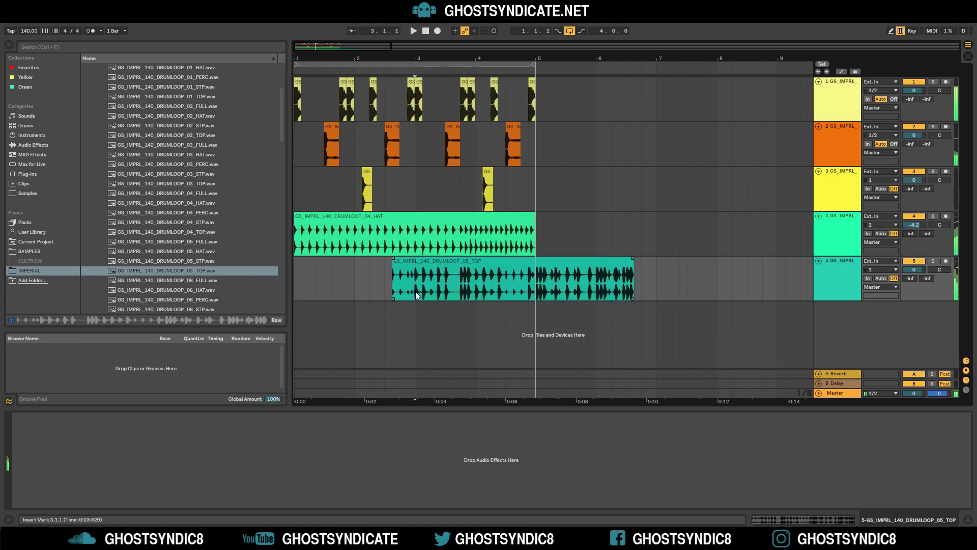
- Delete the part of the top loop clip after the start of bar 3 and play from 2.3.3
click(425, 267)
key(Delete)
click(392, 282)
key(space)
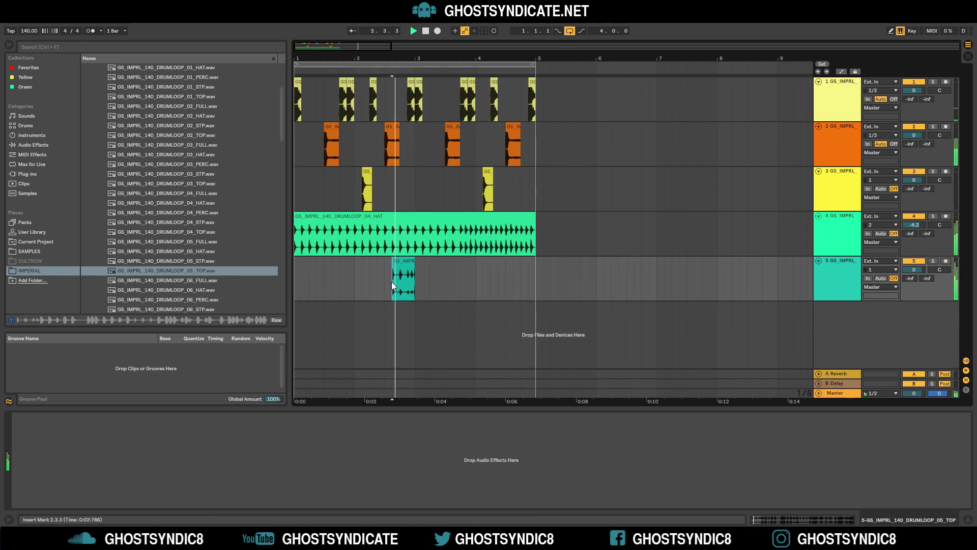
- Duplicate the short top loop clip two bars further so it also fills the end of bar 4, and play it back
click(199, 300)
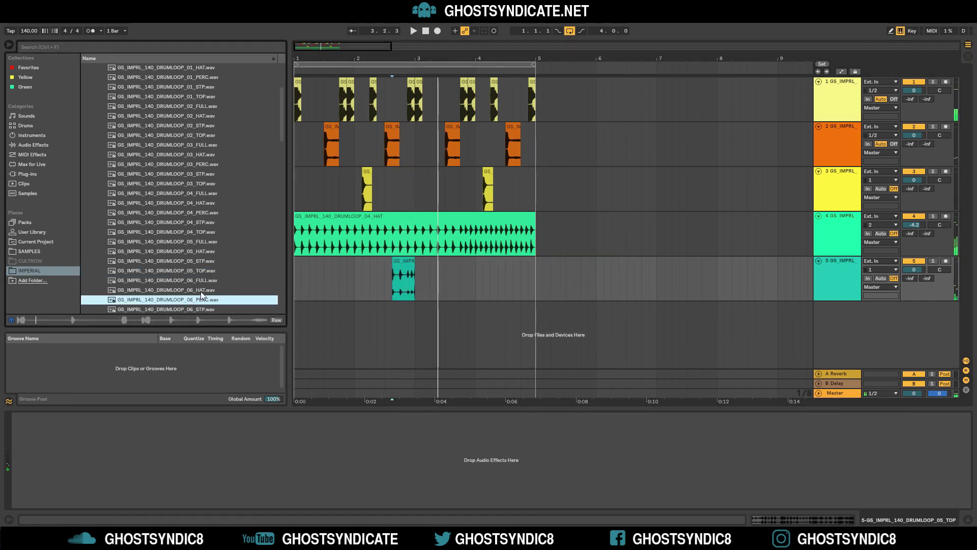
click(193, 271)
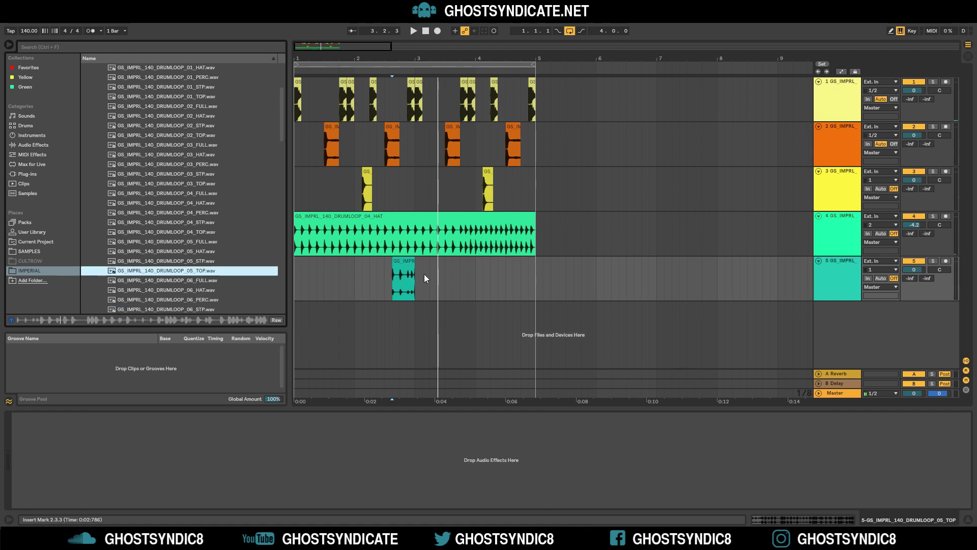
drag(417, 277, 280, 270)
key(ctrl+d)
click(405, 261)
key(space)
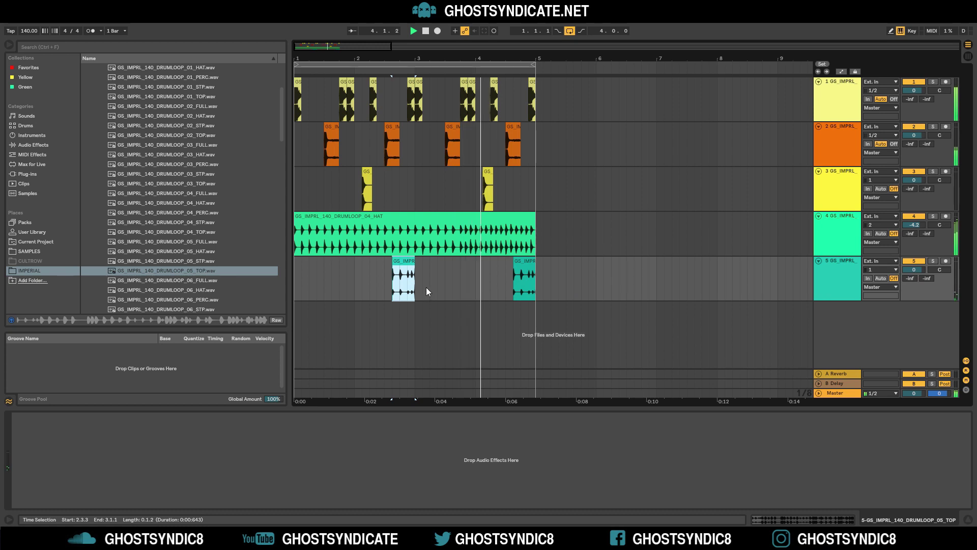
click(184, 271)
scroll(184, 273, down, 2)
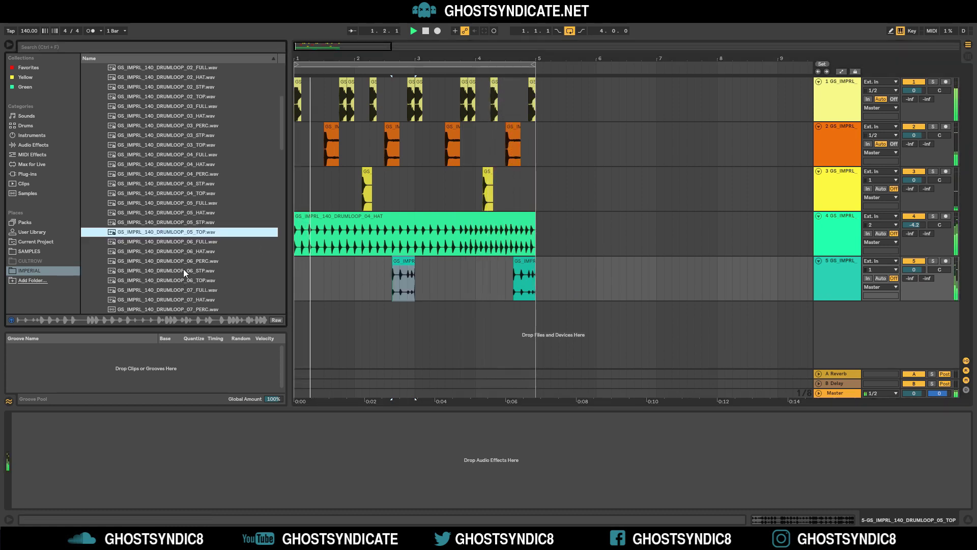
scroll(275, 201, up, 10)
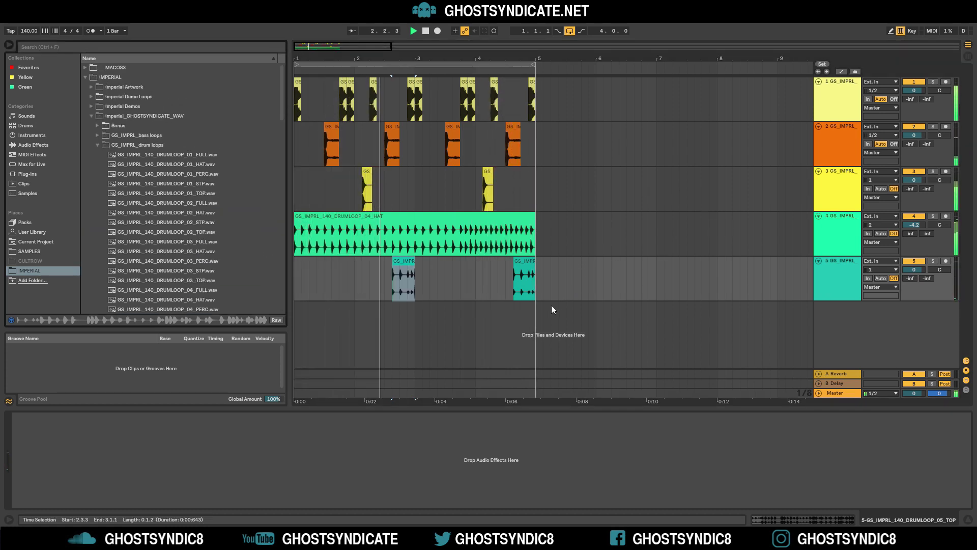
- Recolour all drum clips in the four-bar pattern and their five tracks blue
drag(553, 309, 298, 81)
right_click(387, 221)
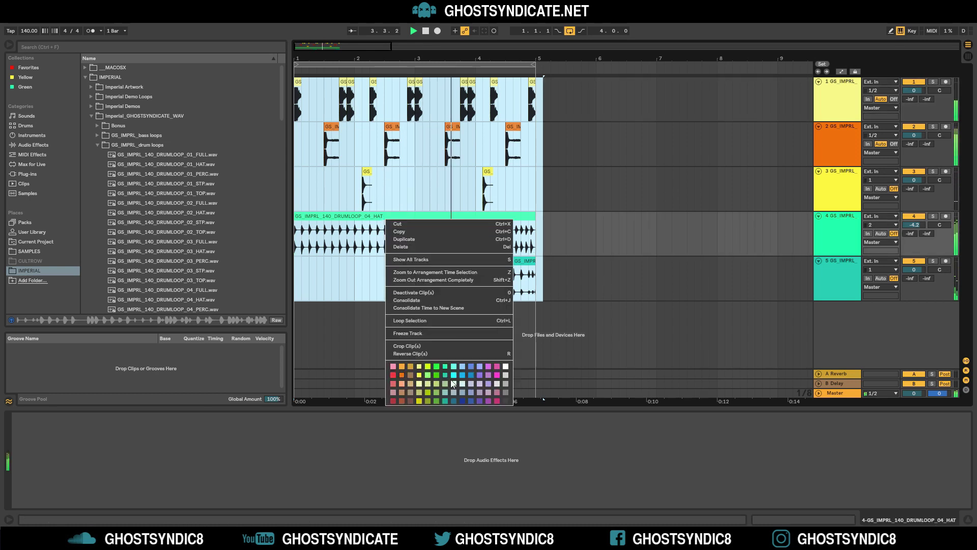
click(472, 375)
click(845, 270)
shift+click(833, 108)
right_click(833, 108)
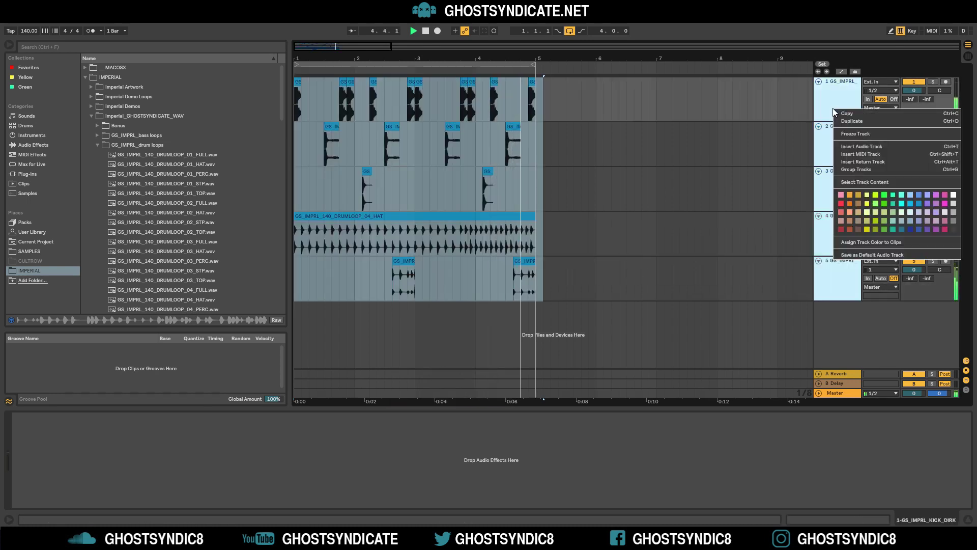
click(911, 203)
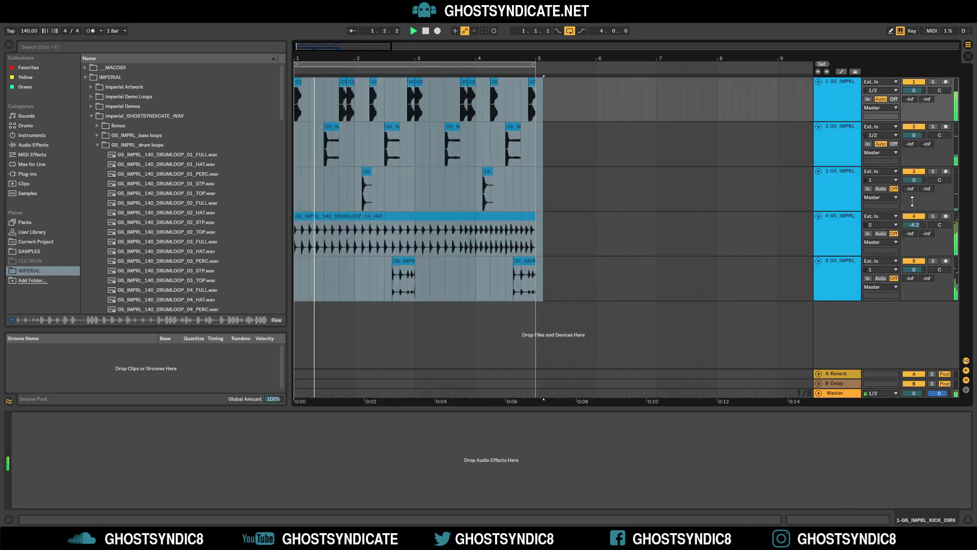
- Group the five drum tracks and rename the group DRUMS
right_click(840, 274)
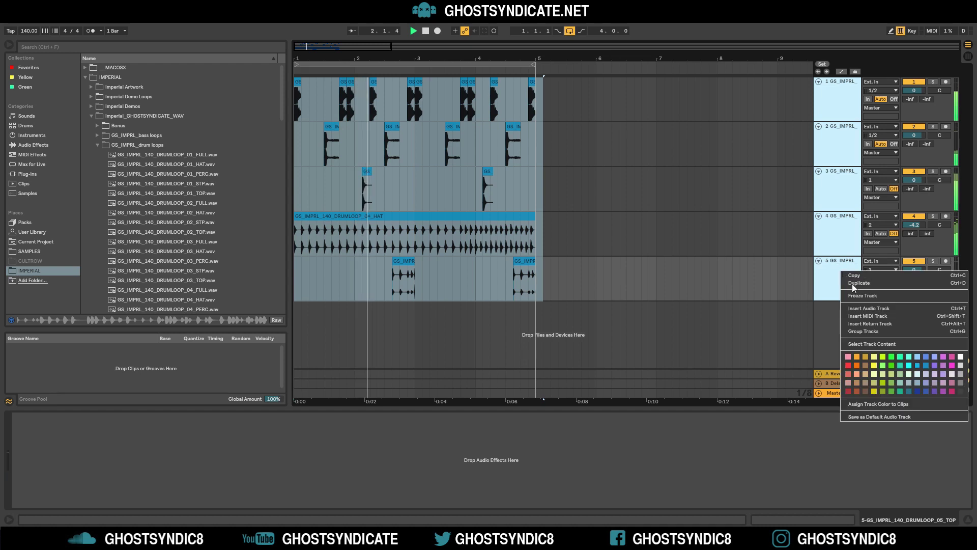
click(870, 333)
right_click(829, 98)
click(842, 123)
text(D)
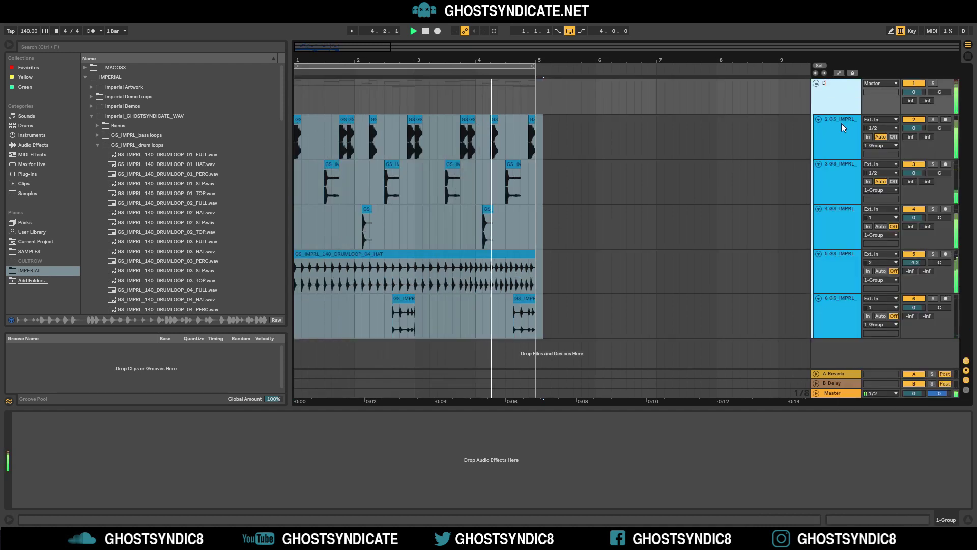
text(RUMS)
key(Return)
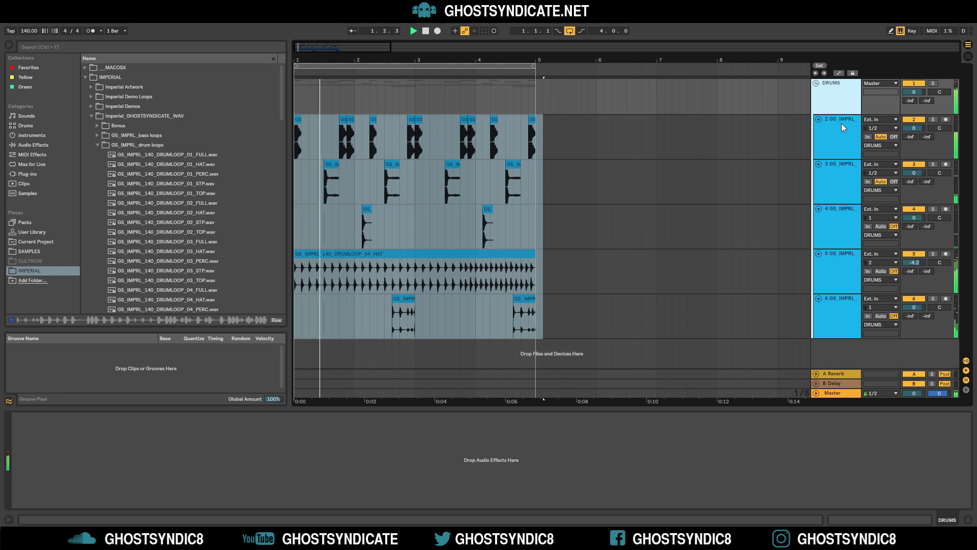
- Fold each of the five tracks inside the DRUMS group
click(819, 119)
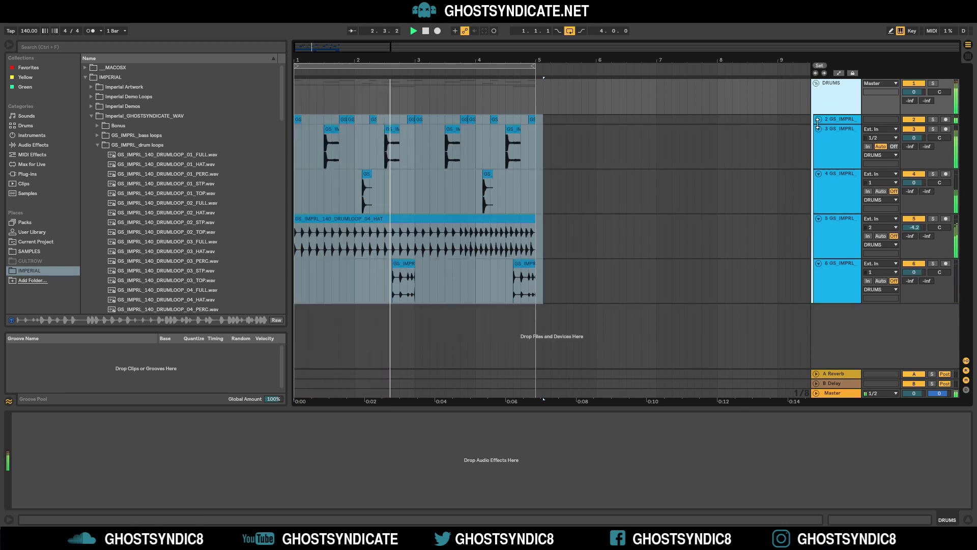
click(819, 129)
click(818, 139)
click(819, 148)
click(818, 158)
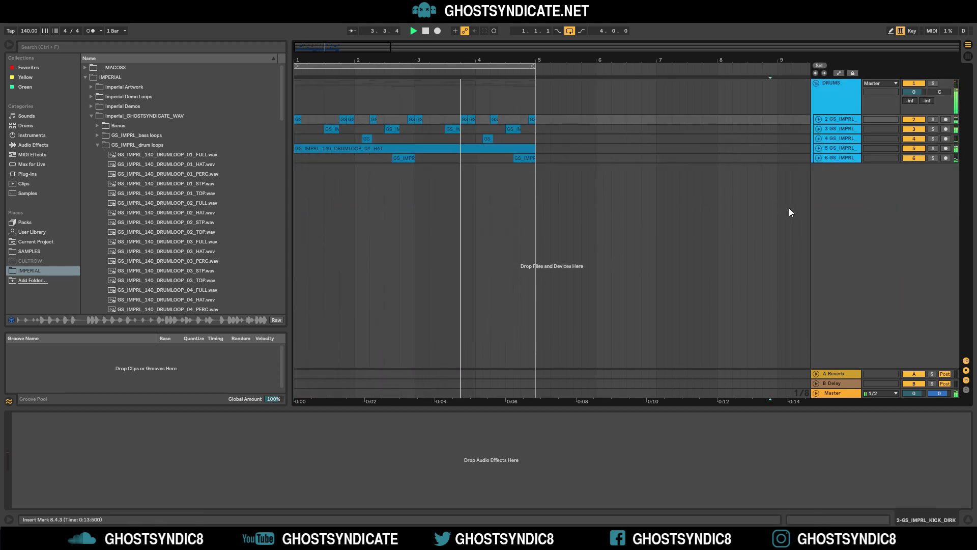
- Stop playback, insert a MIDI track below the DRUMS group and create an empty four-bar MIDI clip on it from bar 1
key(space)
right_click(874, 203)
click(896, 215)
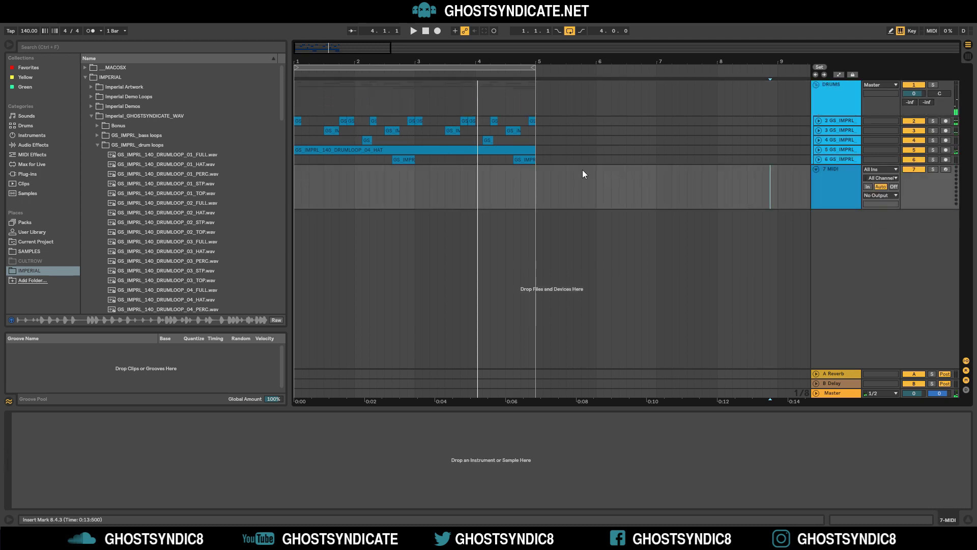
drag(534, 179, 280, 179)
key(ctrl+shift+m)
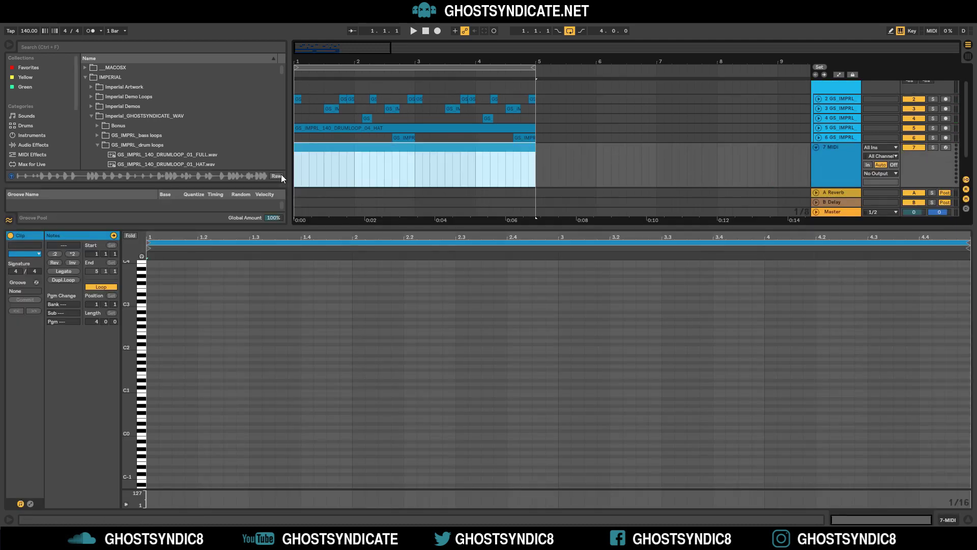
double_click(421, 229)
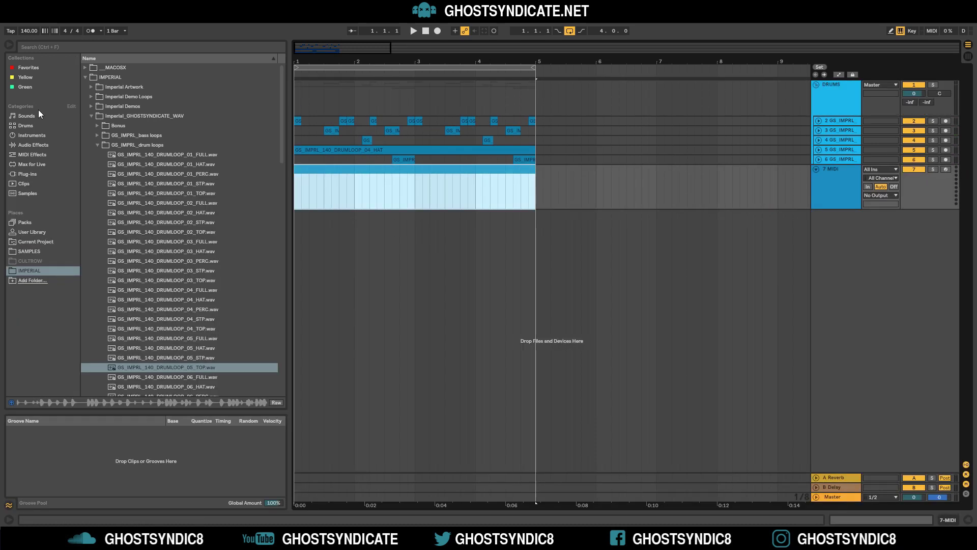
- Browse the IMPERIAL pack to the bass folder inside GS_IMPRL_one shots and preview GS_IMPRL_BASS_ACIDFRIED.wav
click(36, 251)
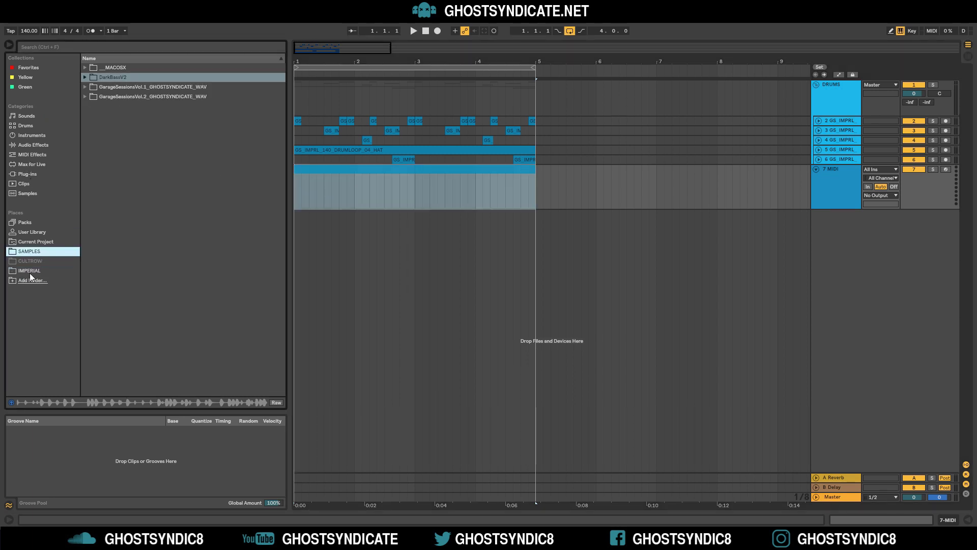
click(31, 272)
click(133, 144)
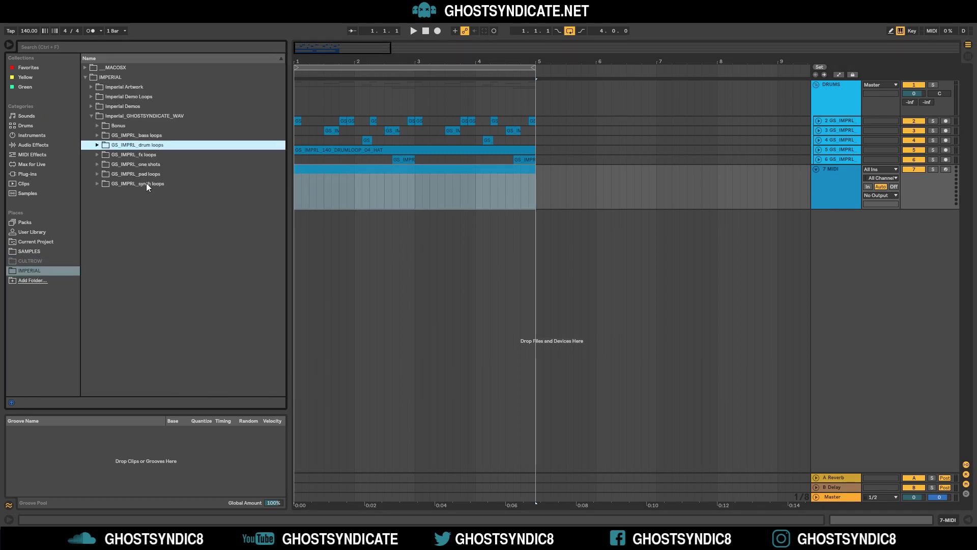
click(148, 166)
click(143, 173)
click(148, 184)
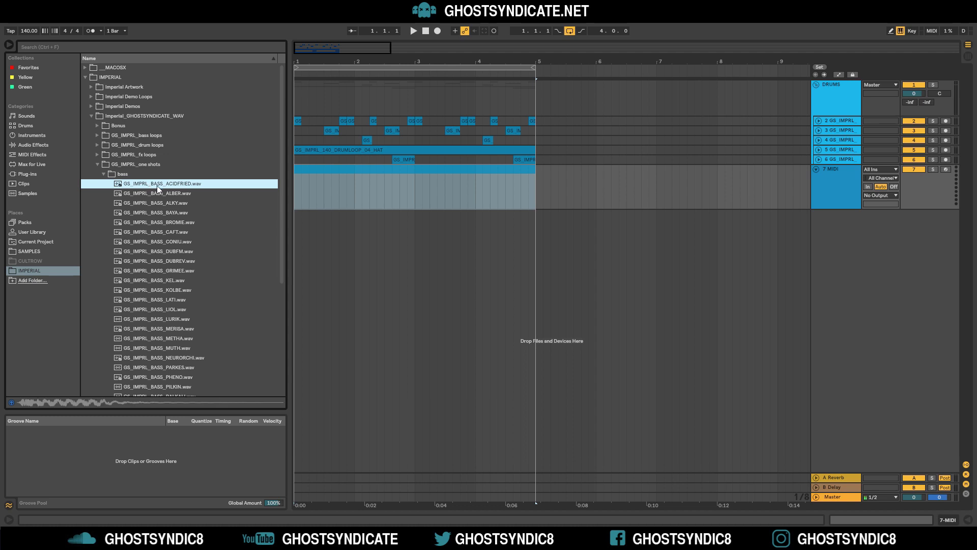
- Audition the bass one-shots in order down to GS_IMPRL_BASS_DUBREV.wav
key(Down)
key(Down)
key(Down)
key(Down)
key(Down)
key(Down)
key(Down)
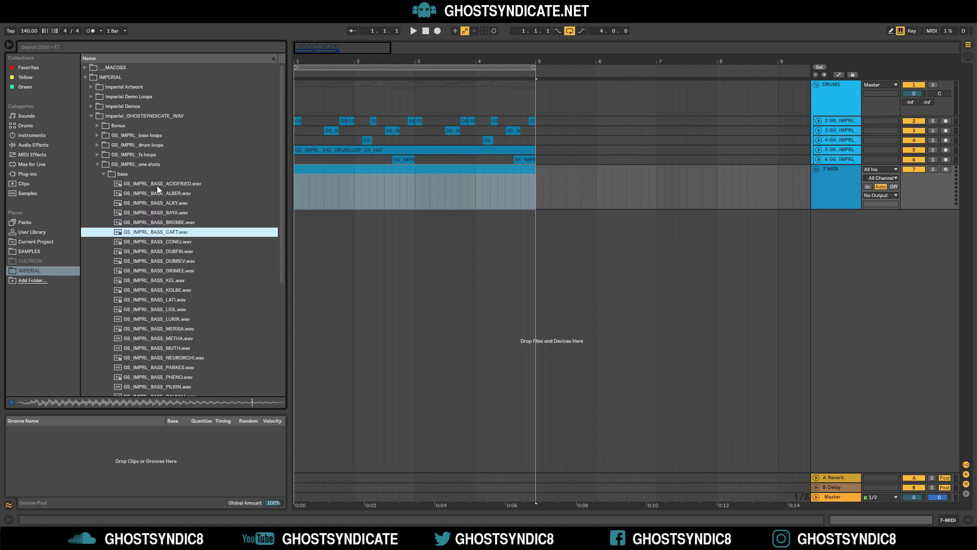
key(Down)
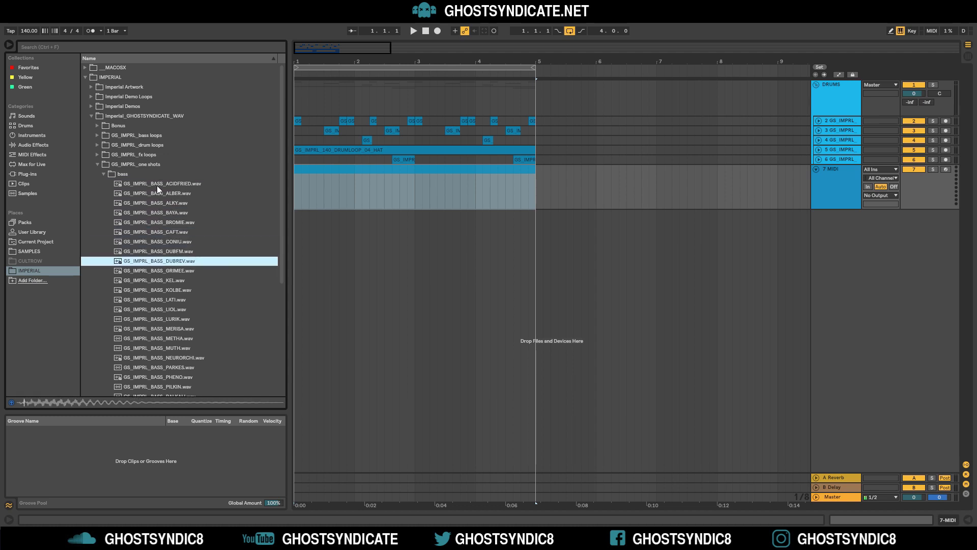
- Load GS_IMPRL_BASS_DUBREV.wav as an instrument on the MIDI track, arm the track and set the sampler's volume to -8 dB
double_click(178, 261)
click(945, 170)
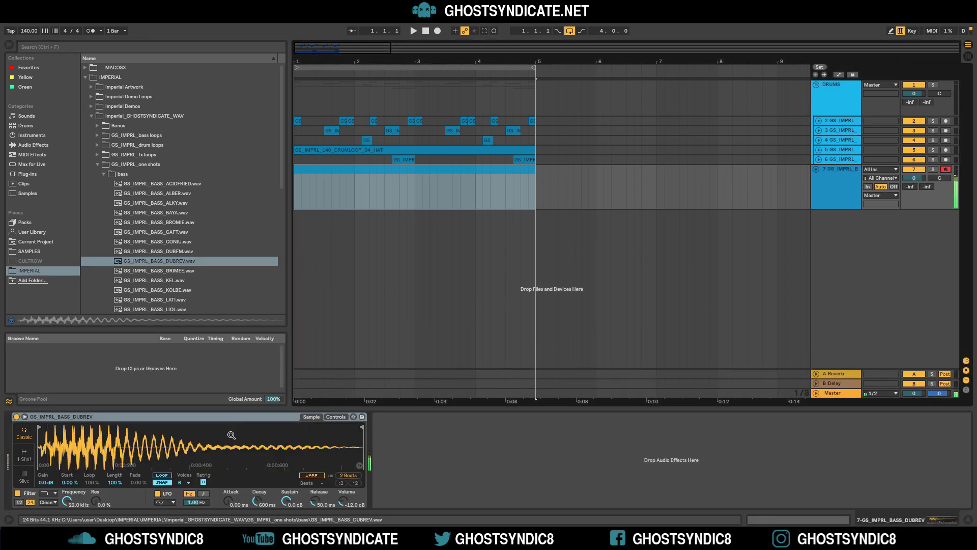
drag(340, 502, 341, 484)
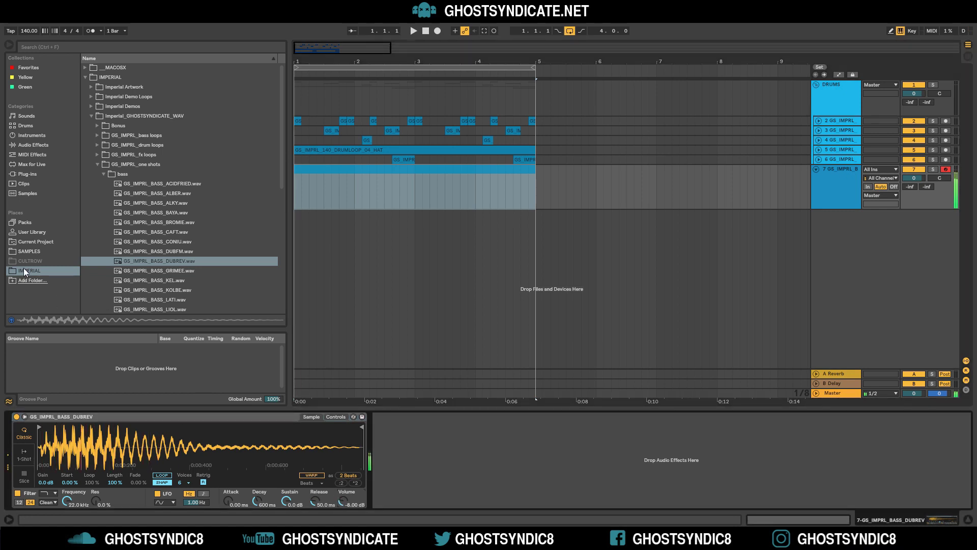
- Add the favourite C Minor.adv scale preset before the bass sampler and set its base note to D
click(22, 69)
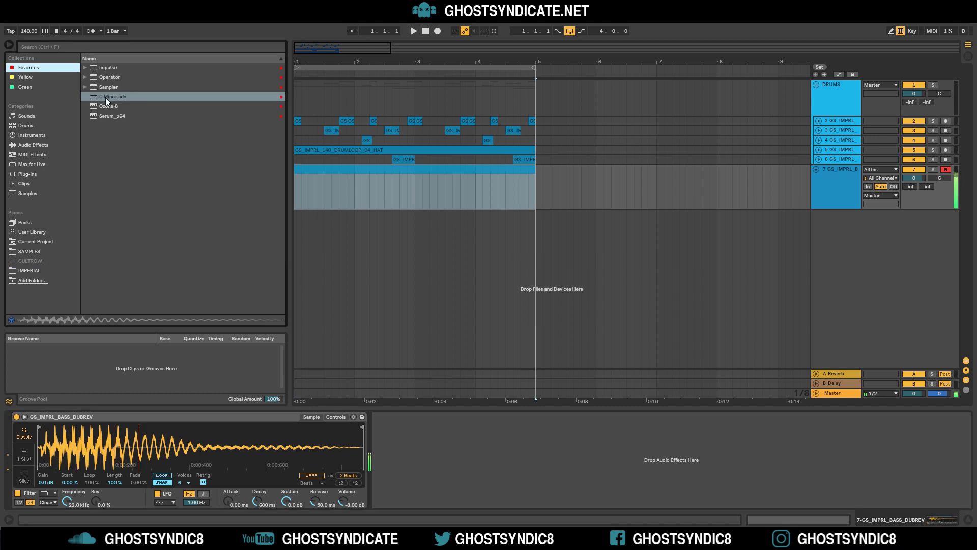
double_click(109, 96)
drag(115, 435, 115, 431)
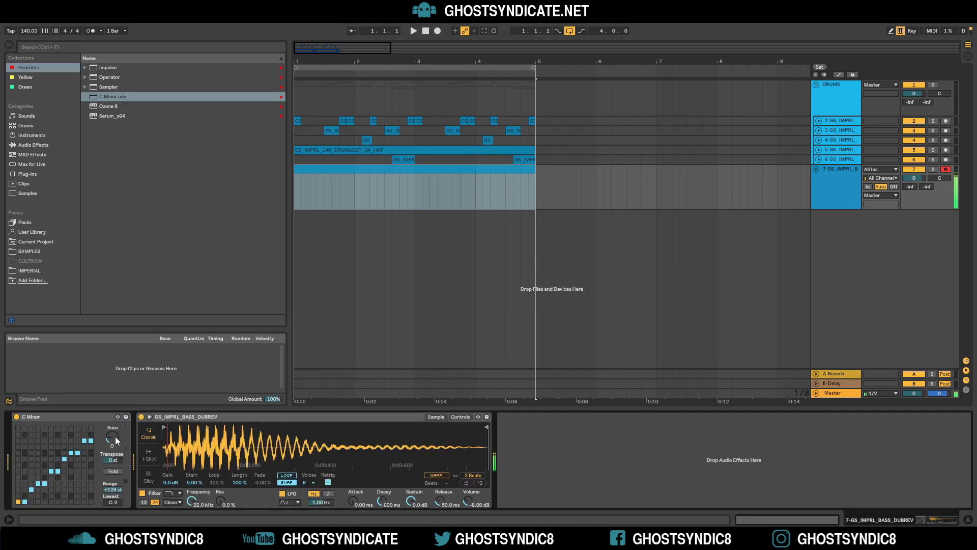
- Tune the bass with the GTune plug-in: switch the sampler to 1-Shot mode and transpose it to -5 st
click(35, 174)
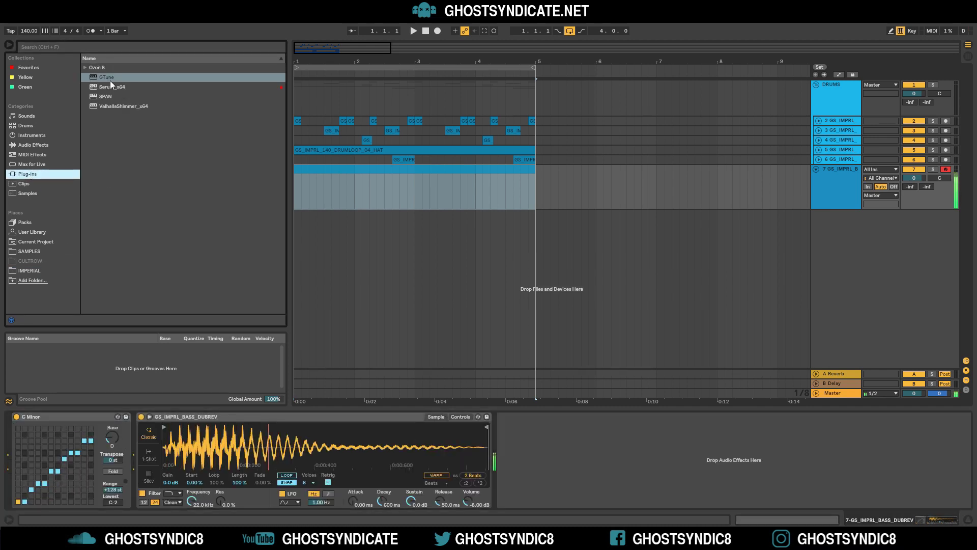
double_click(109, 76)
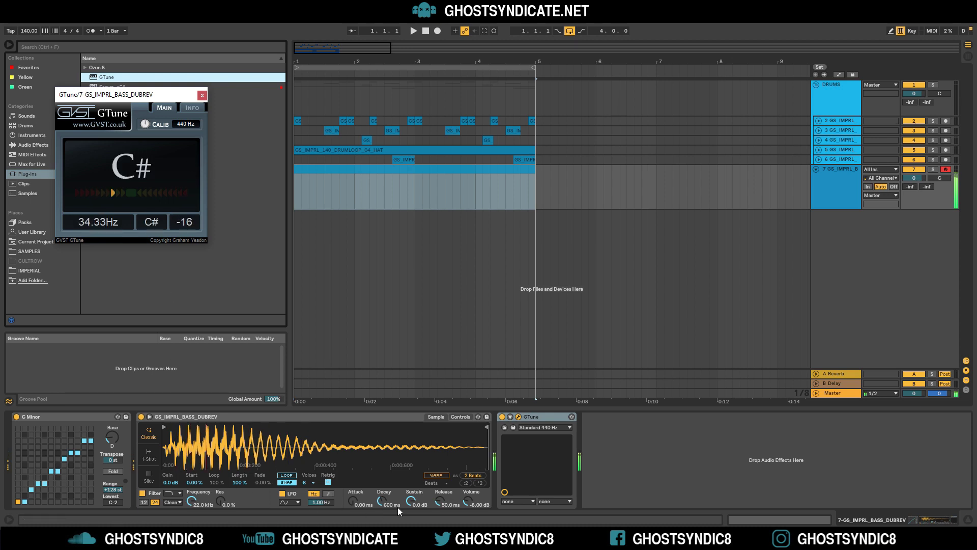
click(149, 460)
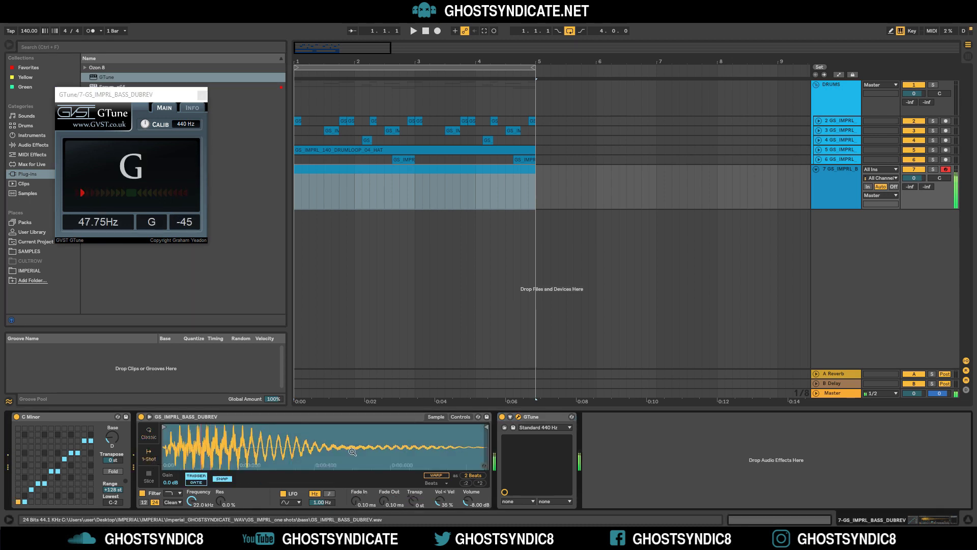
key(a)
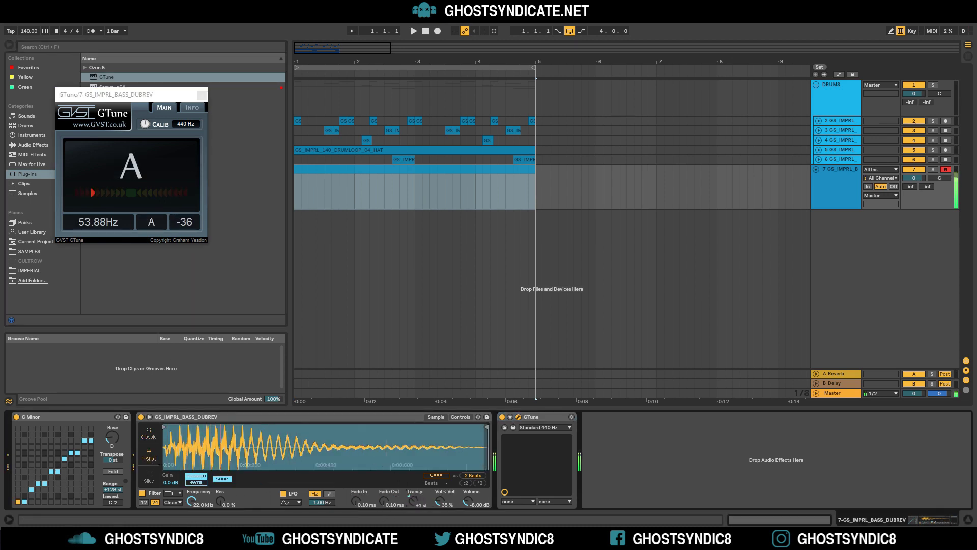
key(a)
drag(414, 501, 415, 501)
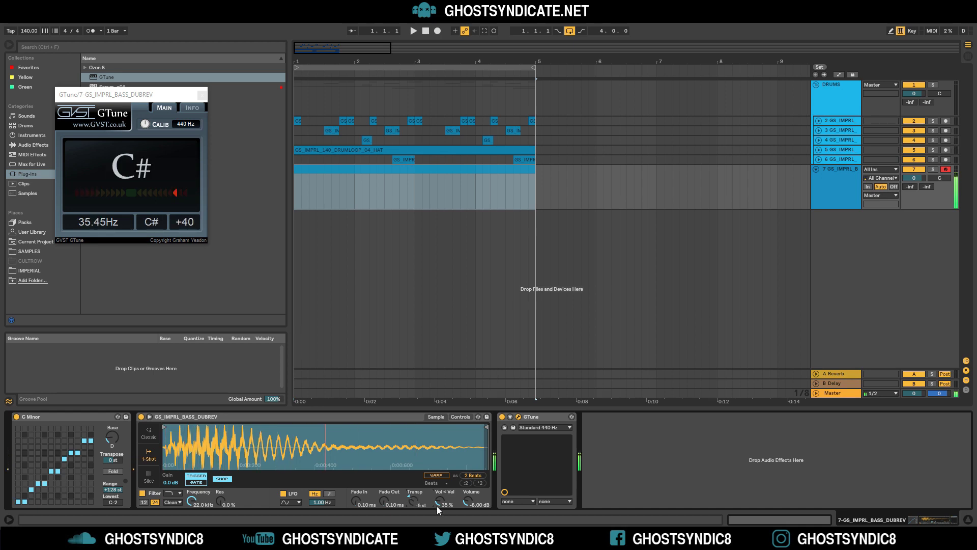
click(205, 94)
- Open the bass MIDI clip and draw eighth notes D3 at 1.1.1 and E3 at 1.2.1
double_click(338, 169)
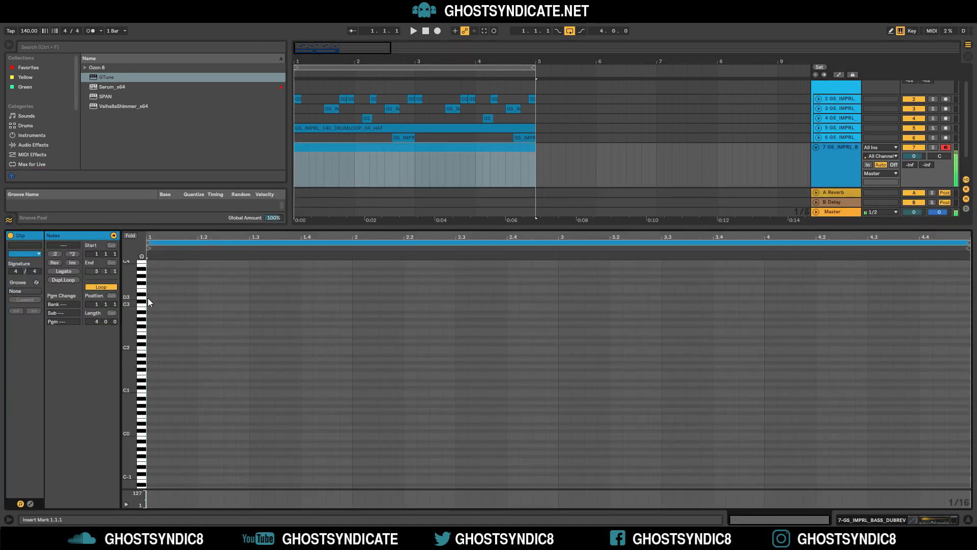
drag(134, 298, 173, 331)
double_click(155, 330)
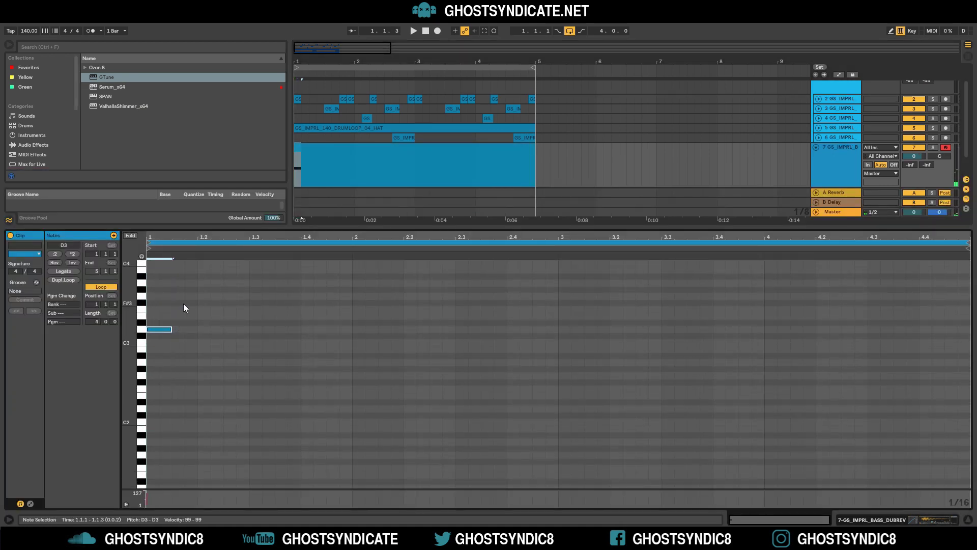
scroll(186, 313, up, 2)
double_click(206, 341)
key(space)
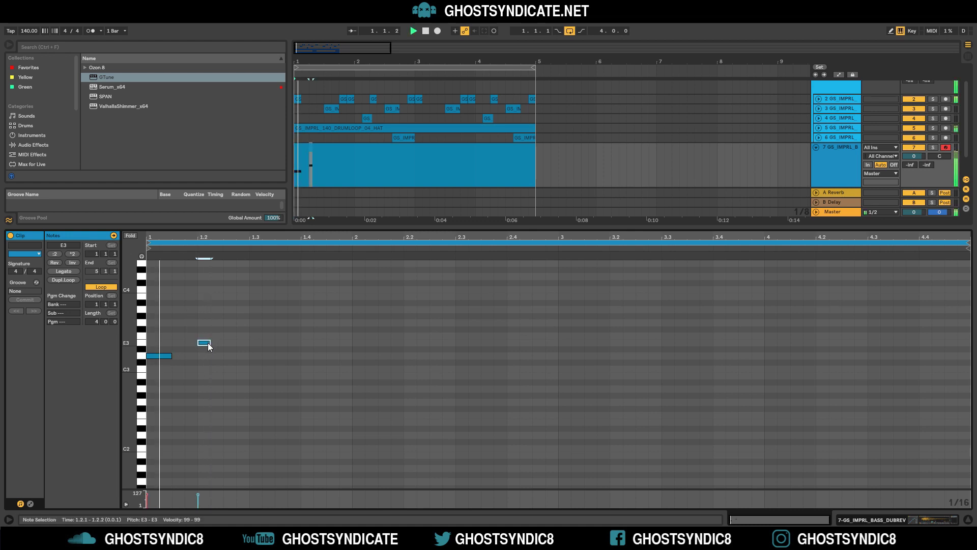
key(space)
drag(209, 344, 219, 346)
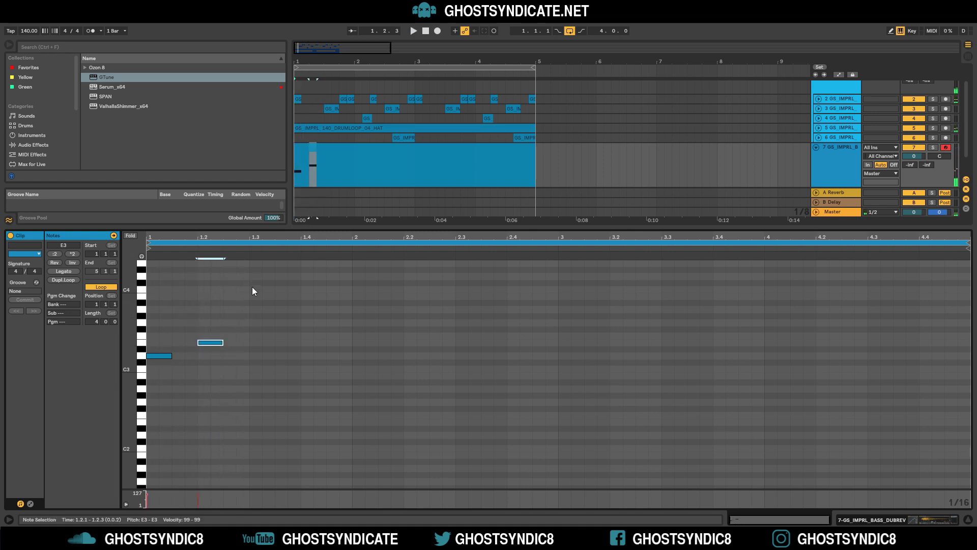
- Add eighth notes B3 at 1.3.1 and A3 at 1.3.3, and play the bassline with the drums
double_click(260, 298)
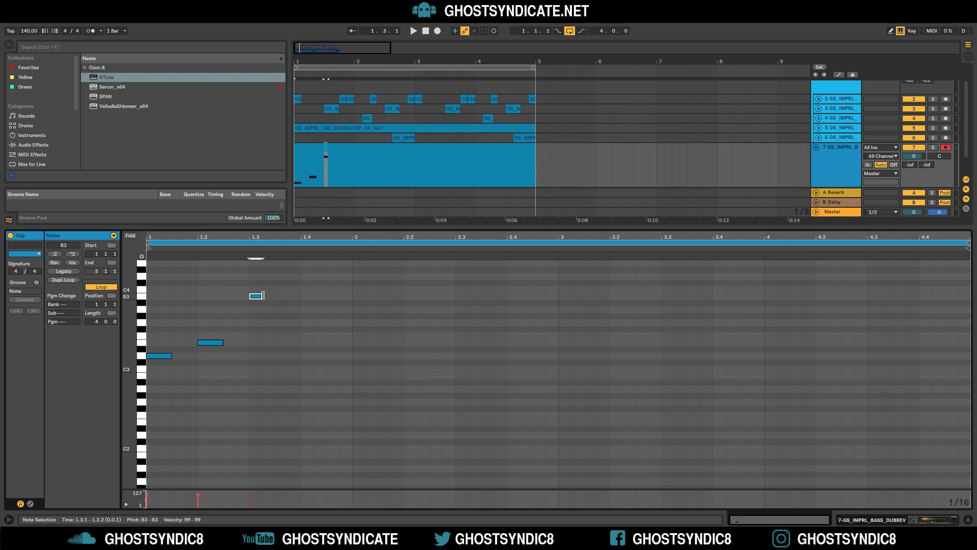
drag(264, 295, 297, 309)
double_click(283, 309)
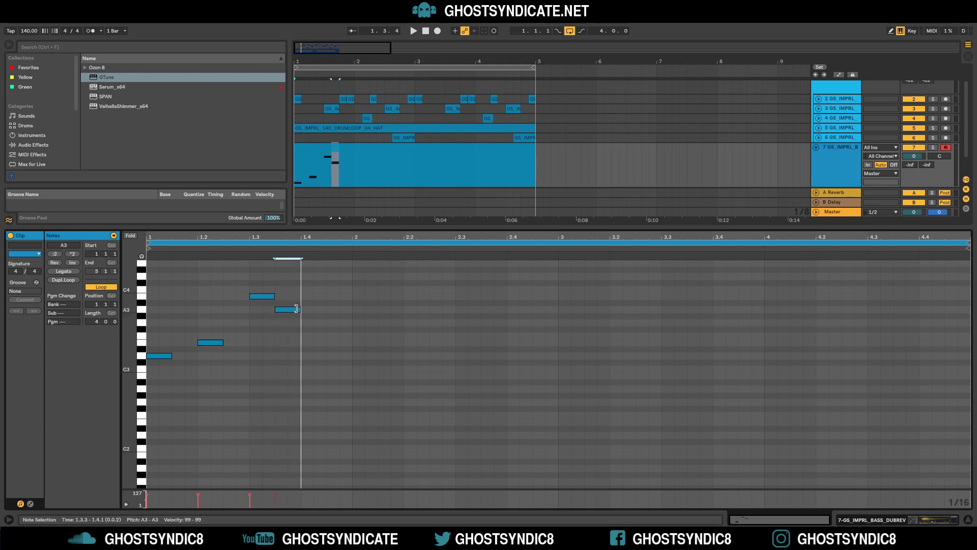
key(space)
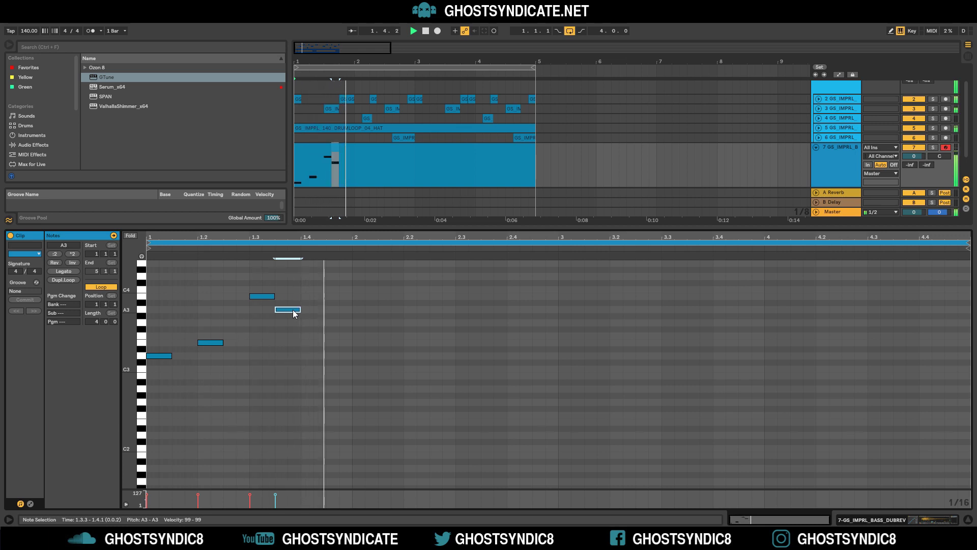
- Move the A3 note to 1.4.3 and the B3 note to 1.4.1, and add a sixteenth note G3 at 2.3.1
drag(292, 310, 334, 311)
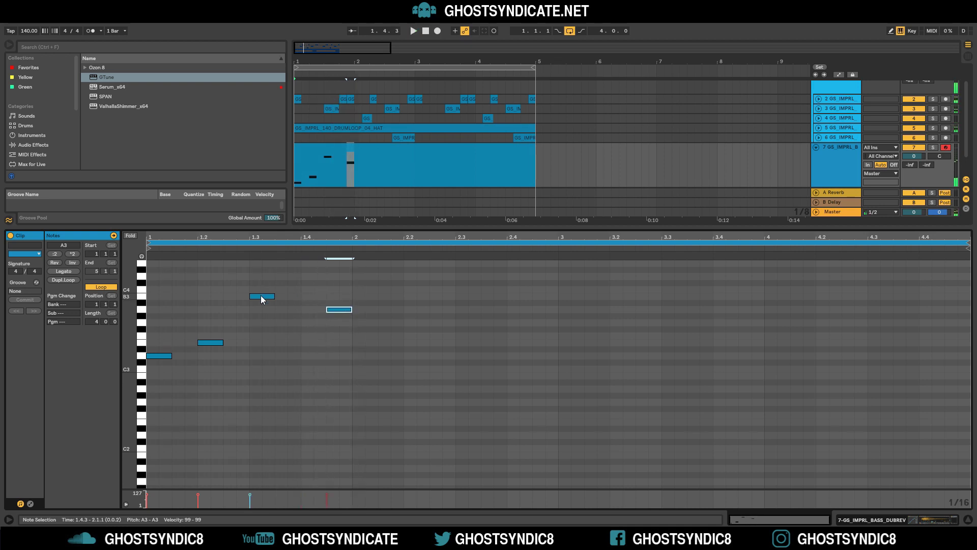
drag(261, 300, 312, 298)
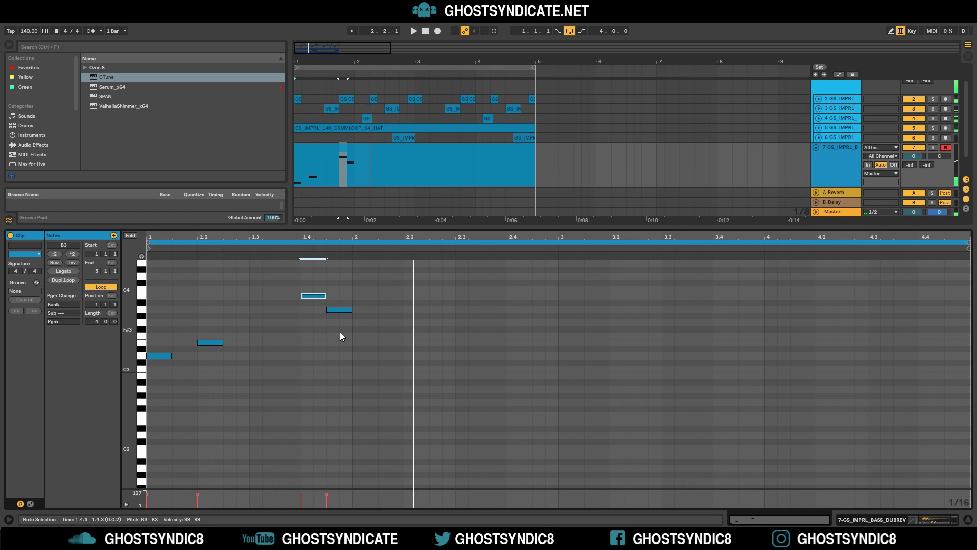
double_click(463, 322)
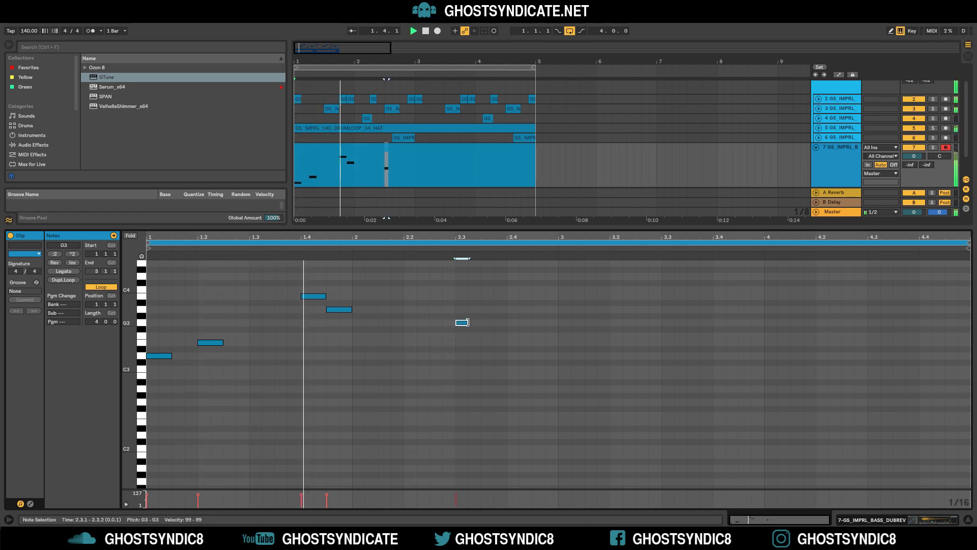
- Lengthen the G3 note at 2.3.1 to an eighth and add eighth notes F3 at 2.3.3 and E3 at 2.4.1
drag(467, 322, 505, 336)
double_click(487, 336)
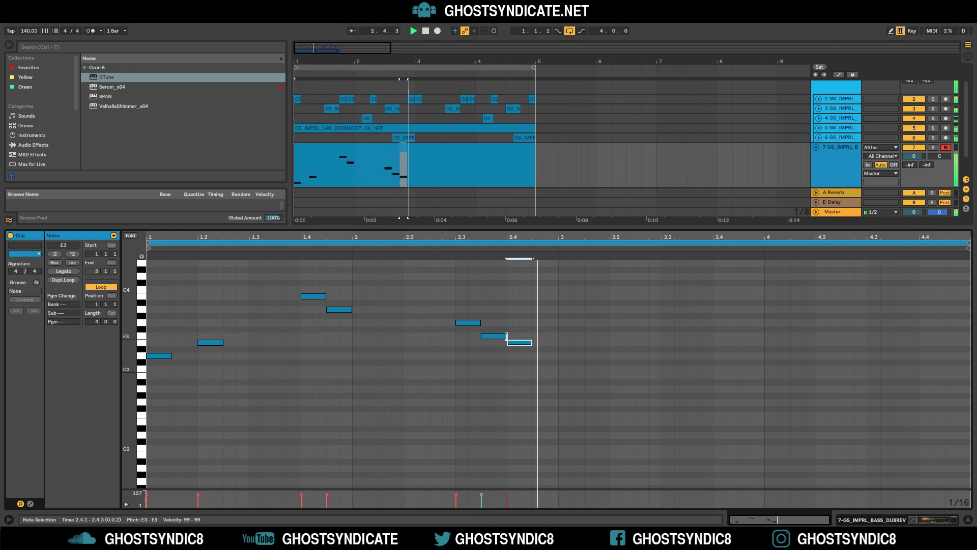
key(space)
- Duplicate all bassline notes of the first two bars into bars 3 and 4, and lower the note at 3.2.1 to D3
drag(557, 386, 128, 282)
key(ctrl+d)
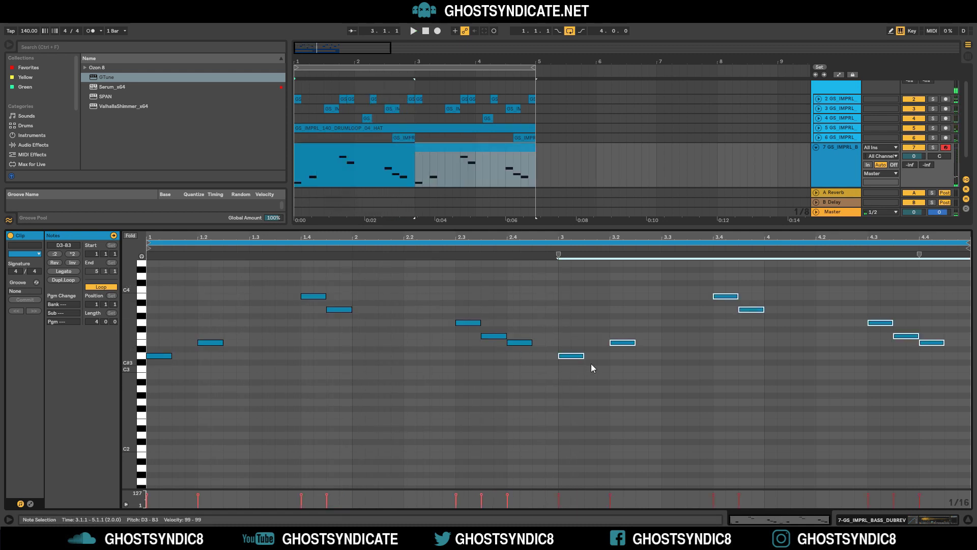
drag(621, 348, 620, 360)
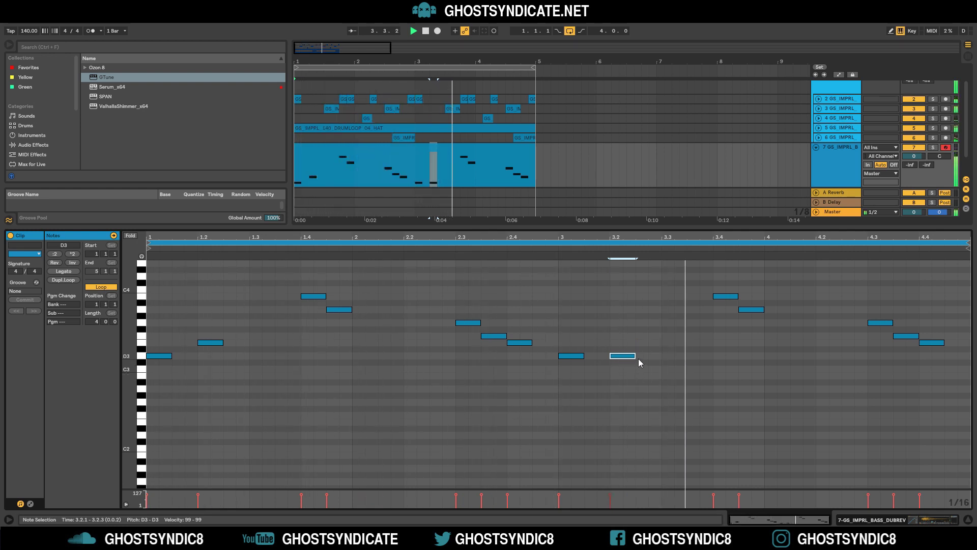
- Try G3 at 3.4.1 and E3 at 3.4.3 in the bassline, and play it with the drums
drag(746, 312, 724, 299)
double_click(745, 310)
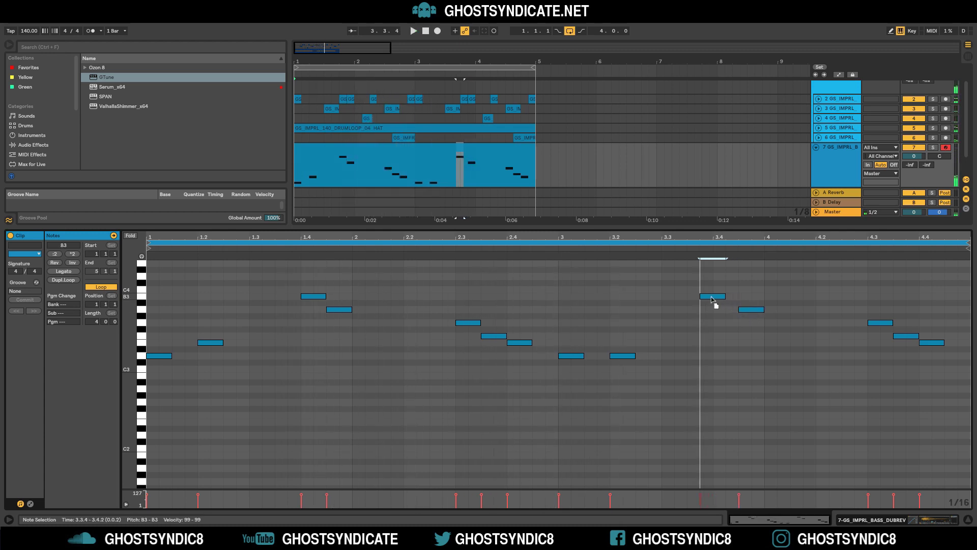
drag(726, 296, 726, 324)
key(space)
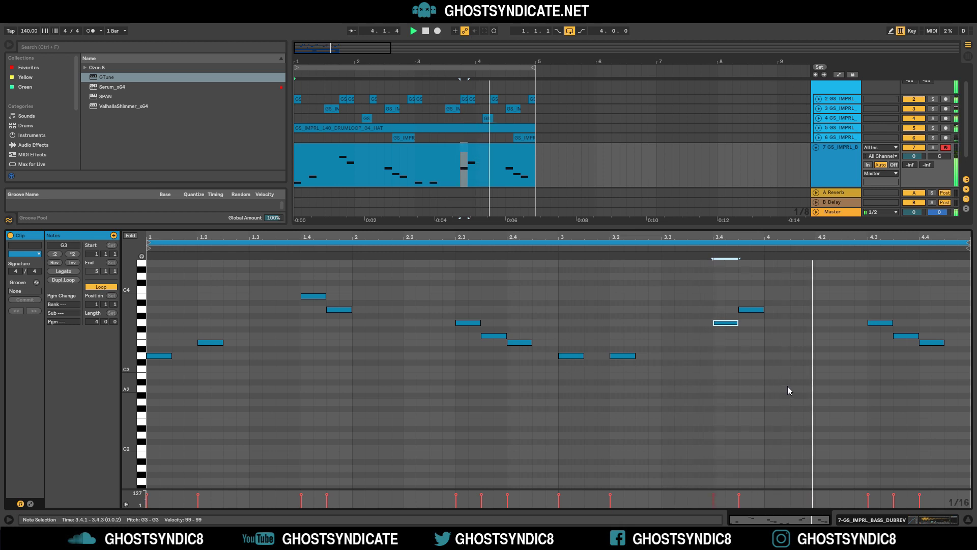
key(space)
drag(752, 310, 751, 331)
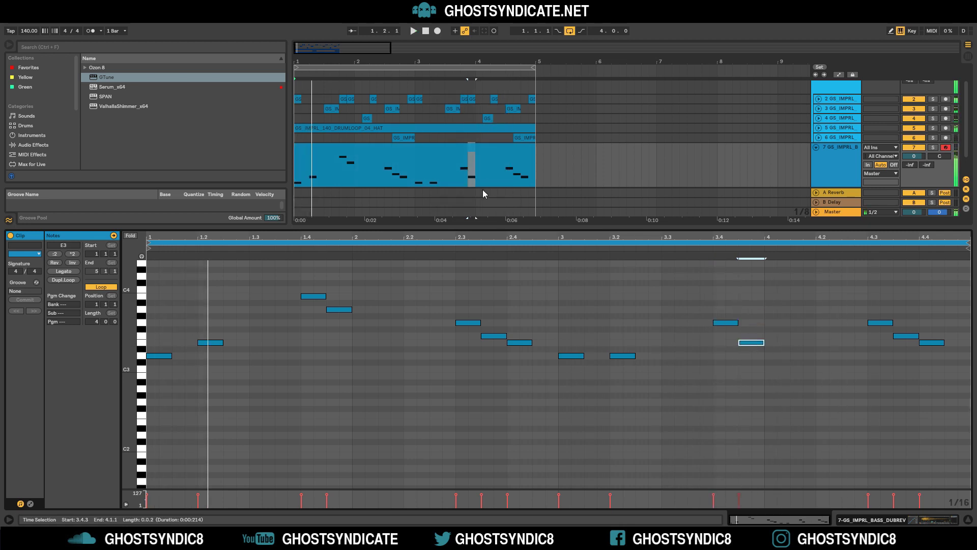
- Set the note at 3.4.3 to F3 and the note at 3.4.1 to B3 while playing back from bar 3
click(452, 174)
click(750, 342)
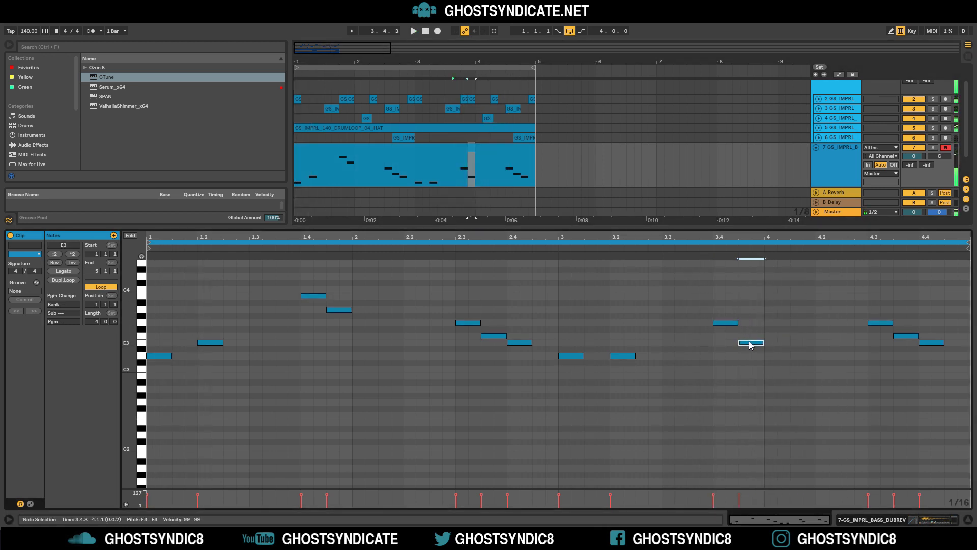
click(732, 323)
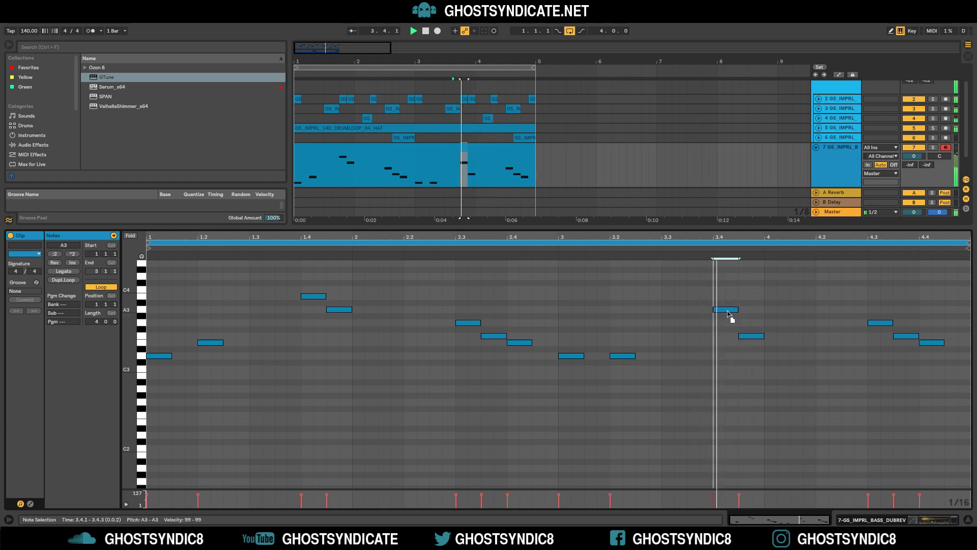
mouse_move(728, 313)
mouse_down()
mouse_move(728, 346)
mouse_move(723, 305)
mouse_up()
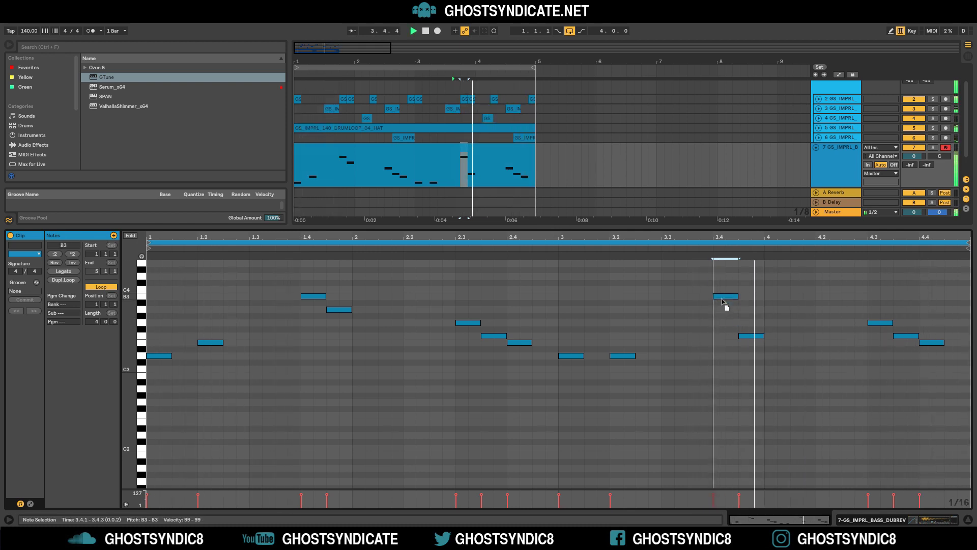
- Close the note editor and rename the bass track BASS
double_click(631, 227)
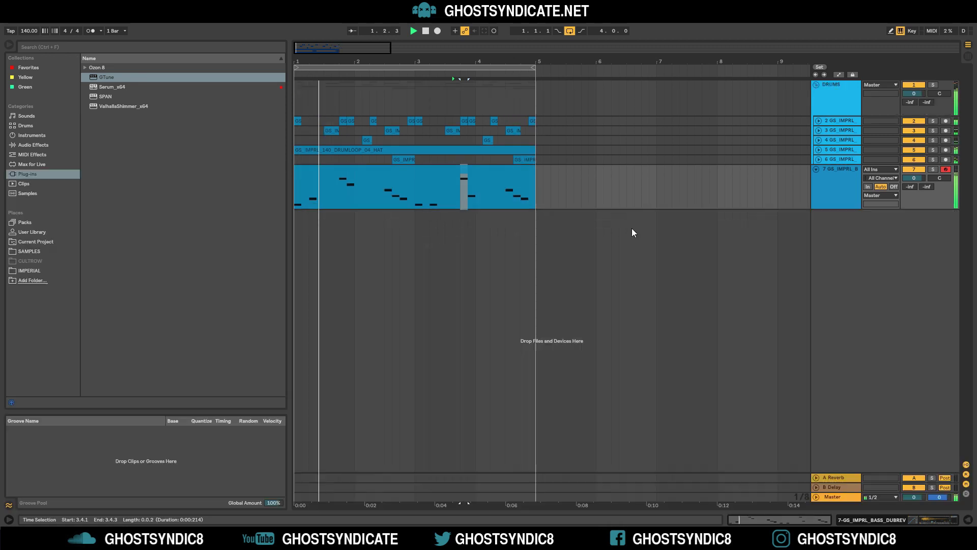
right_click(837, 194)
click(853, 234)
text(BASS)
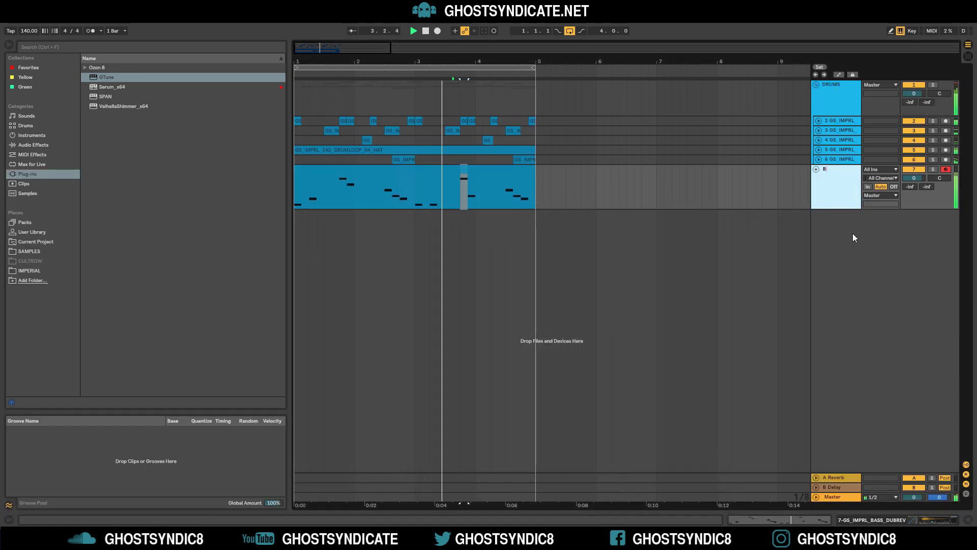
- Color the bass MIDI clip and the BASS track purple
right_click(481, 171)
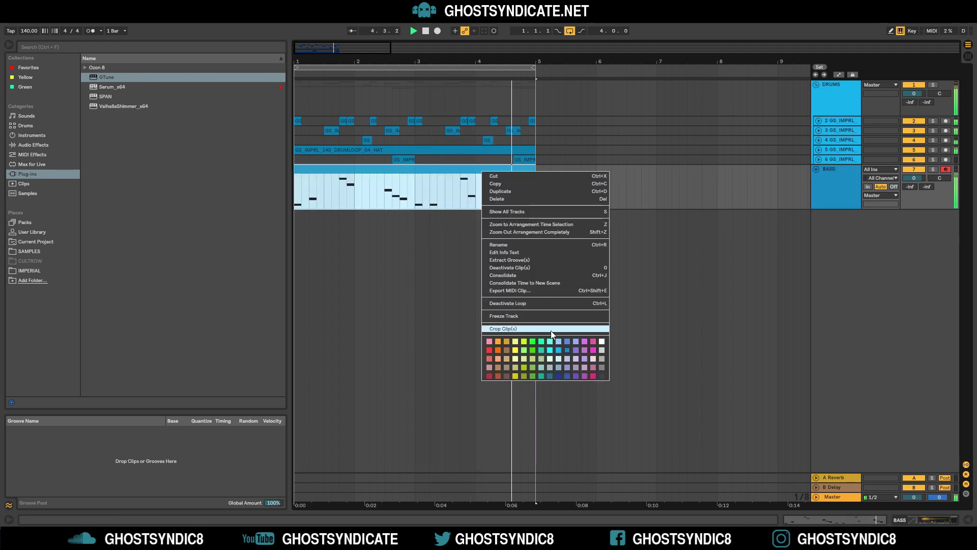
click(575, 350)
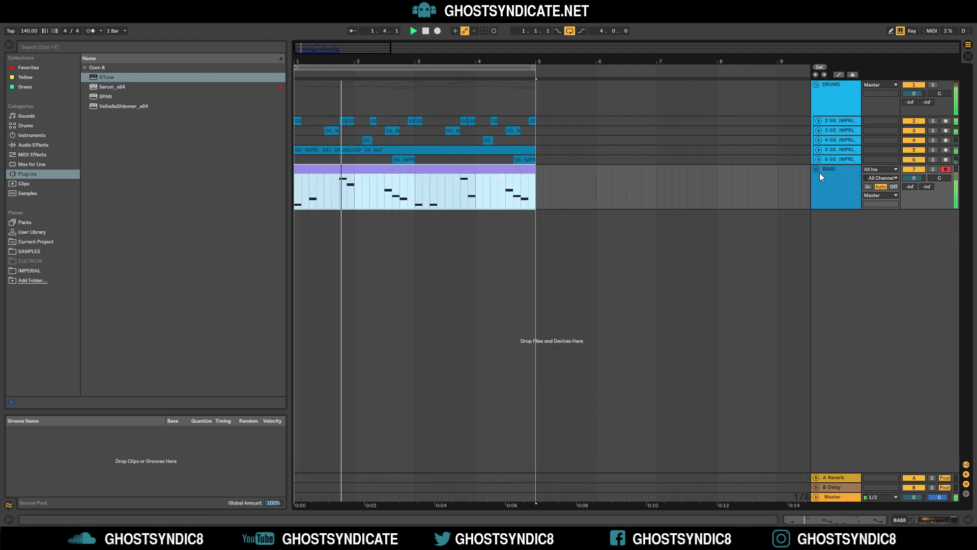
right_click(838, 176)
click(930, 306)
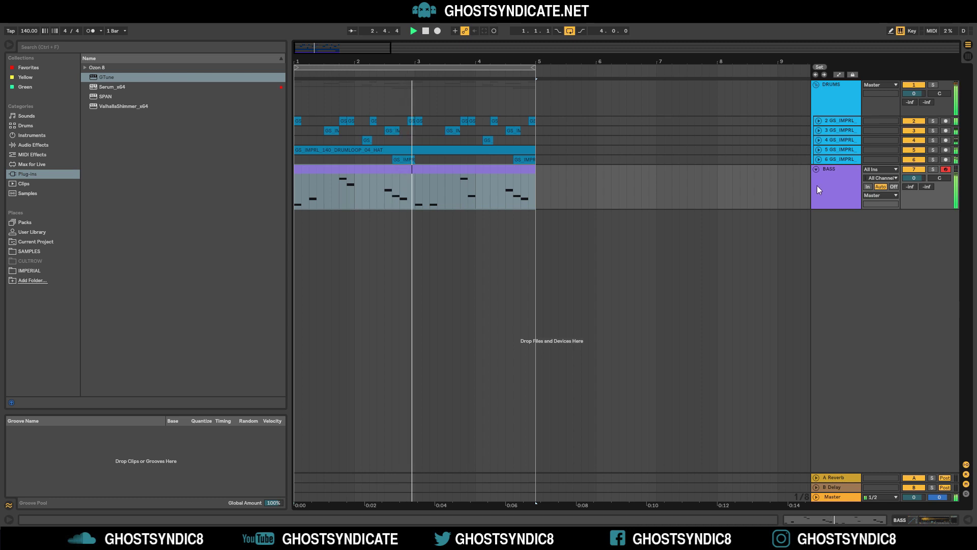
click(681, 247)
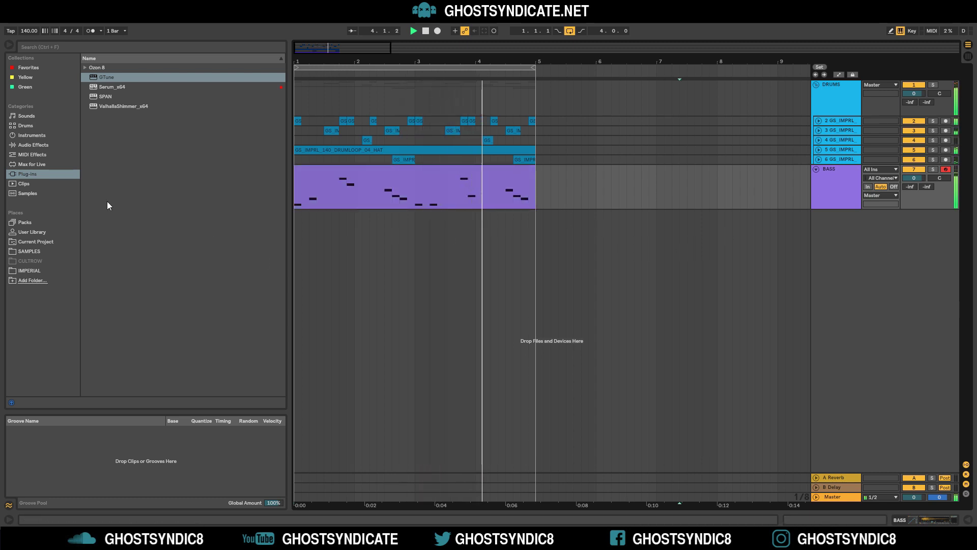
- Open the fx loops folder of the IMPERIAL sample pack and audition several FX loops, including GROWIN, DEPOLY and ATCH
click(30, 270)
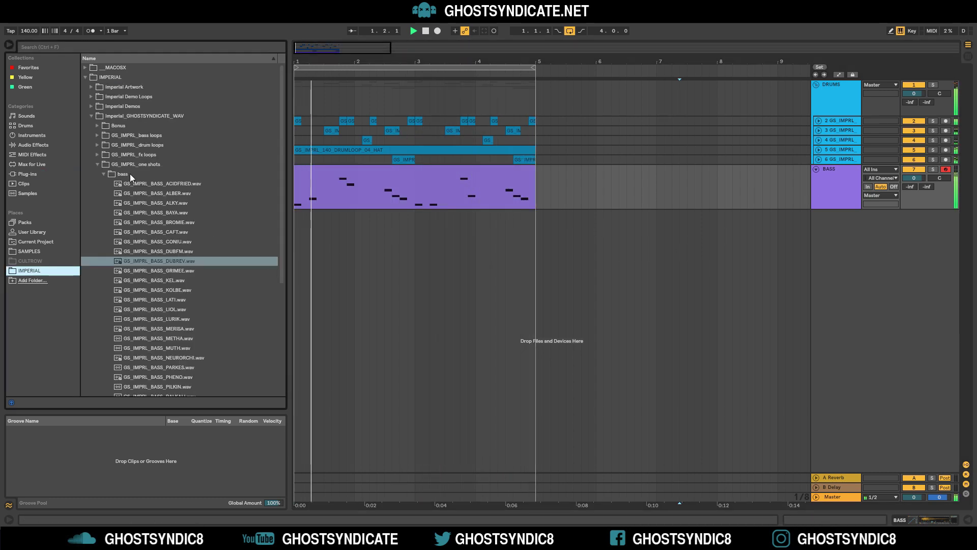
click(139, 163)
click(136, 154)
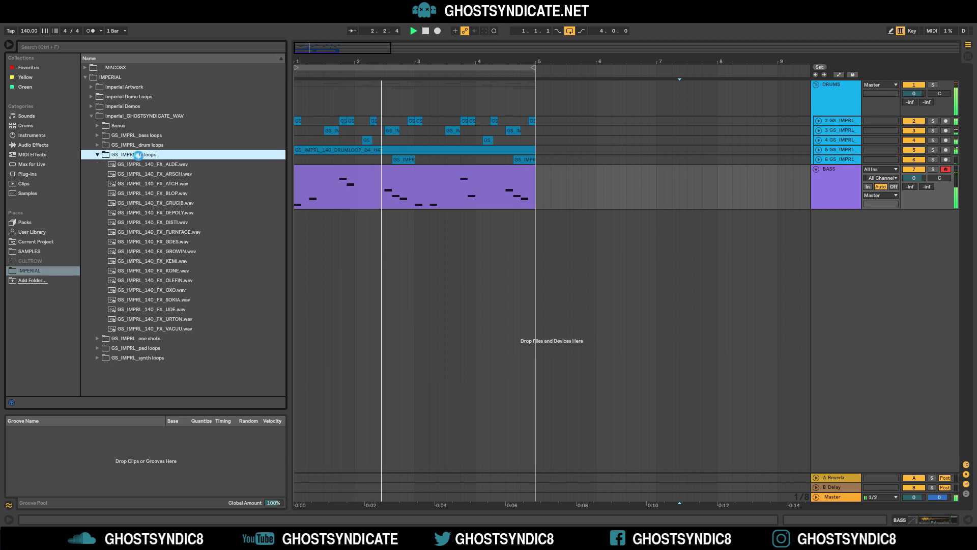
click(167, 253)
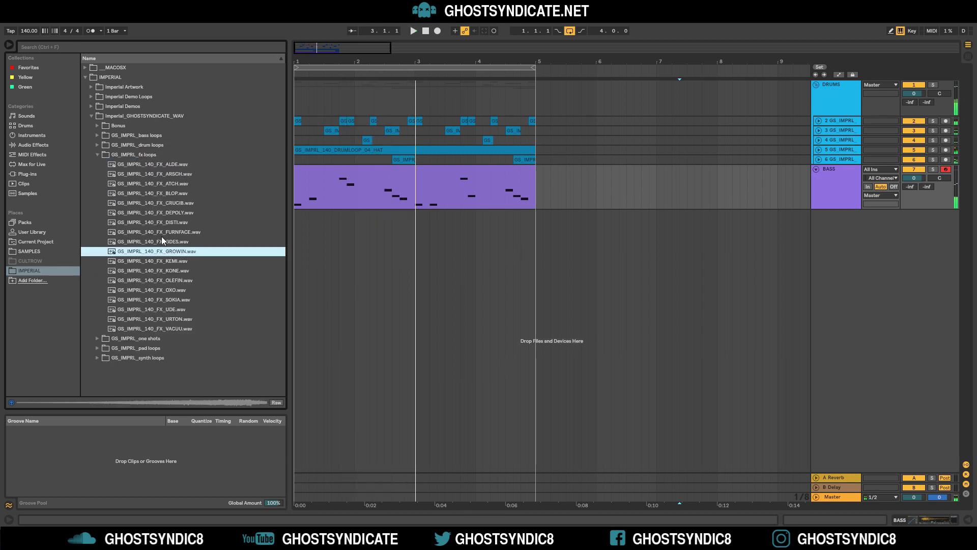
click(160, 236)
click(170, 251)
click(170, 222)
click(167, 212)
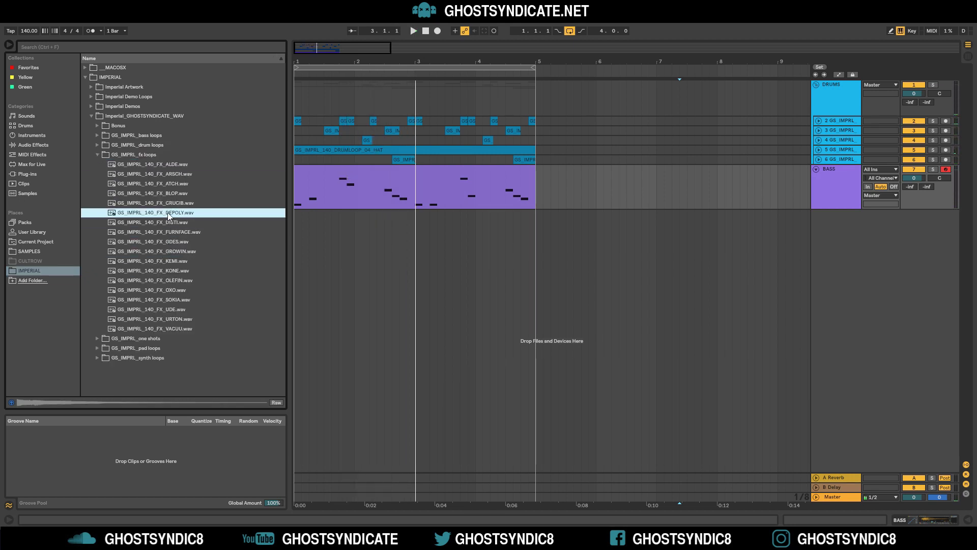
click(170, 203)
click(167, 191)
click(166, 184)
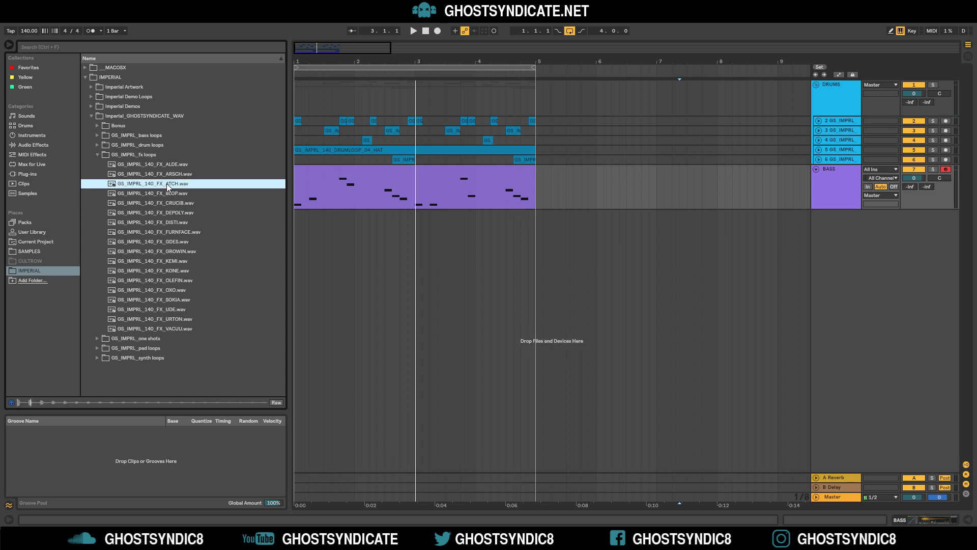
- Place GS_IMPRL_140_FX_ATCH.wav on a new audio track at 4.1.1 and trim its end to 5.1.1
drag(170, 188, 484, 238)
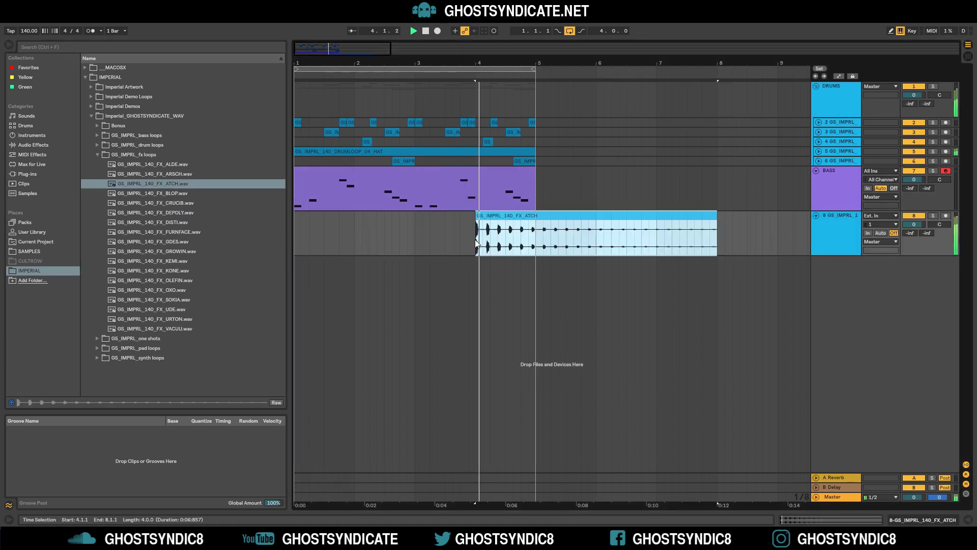
key(space)
drag(717, 235, 535, 236)
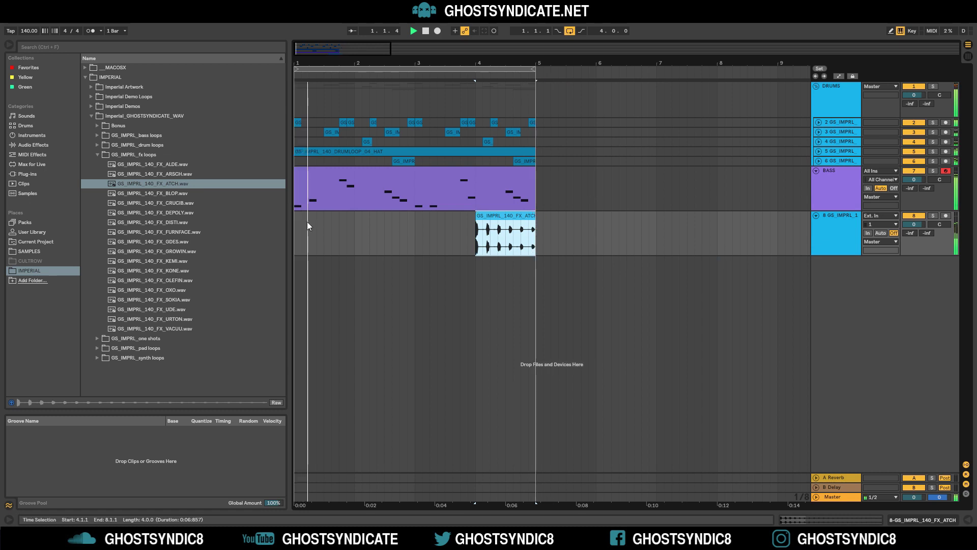
- Audition more FX loops, place GS_IMPRL_140_FX_OLEFIN.wav on a new audio track at 1.1.1 and reverse the clip
click(169, 253)
click(172, 281)
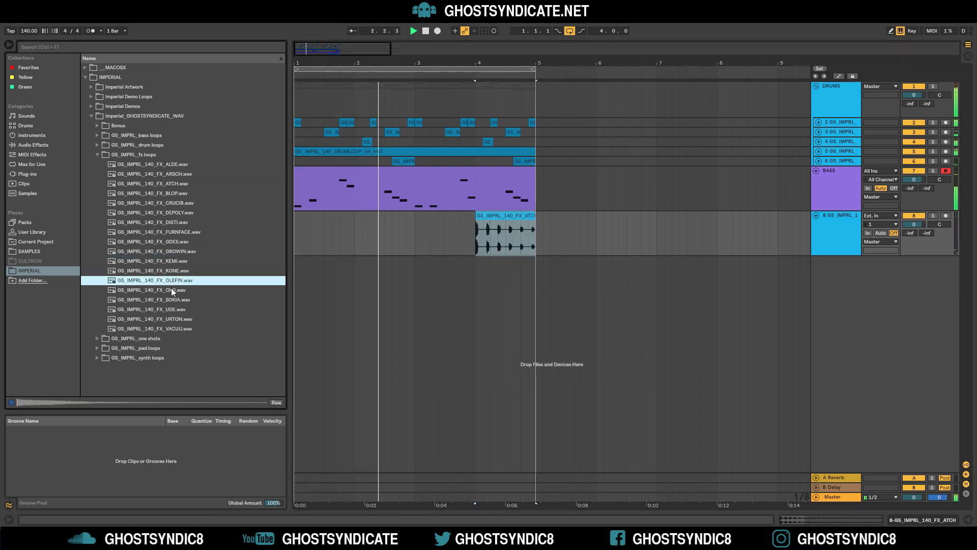
drag(166, 283, 296, 296)
key(r)
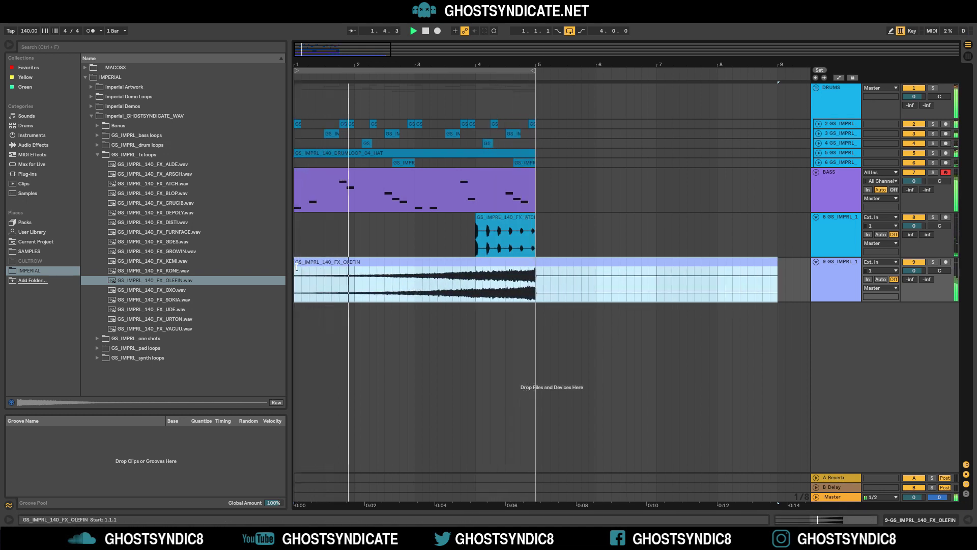
- Trim the reversed OLEFIN clip to run from 4.1.1 to 5.1.1, and collapse both FX loop tracks
drag(296, 280, 537, 261)
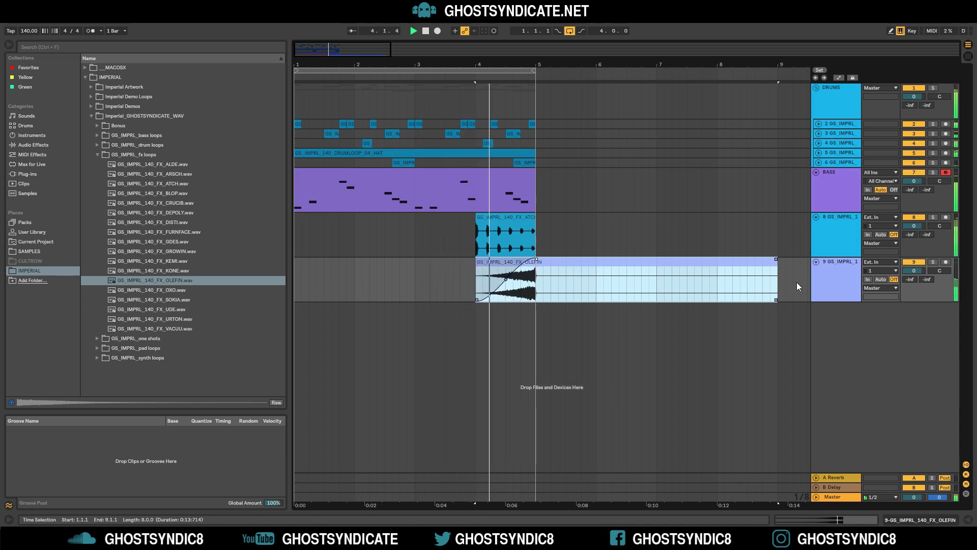
drag(774, 267, 536, 266)
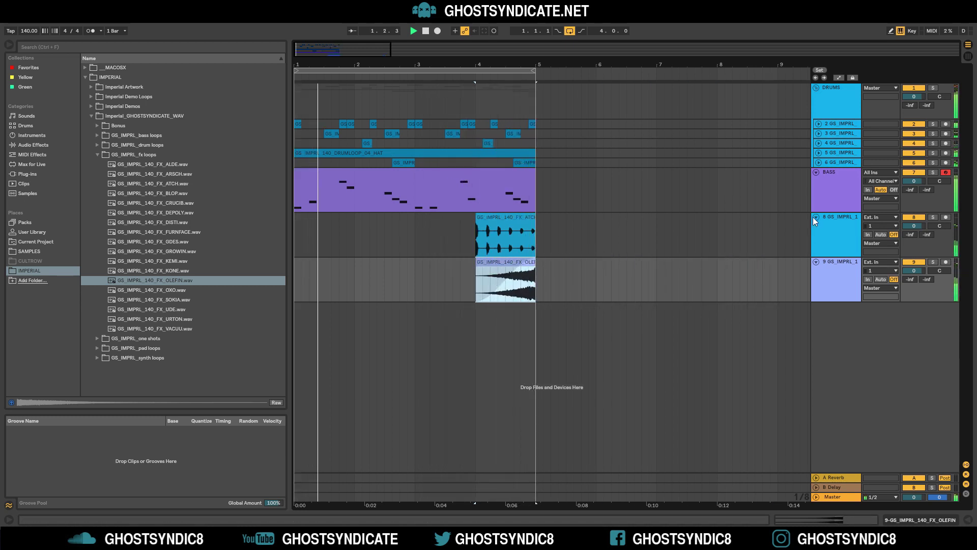
click(815, 217)
click(815, 226)
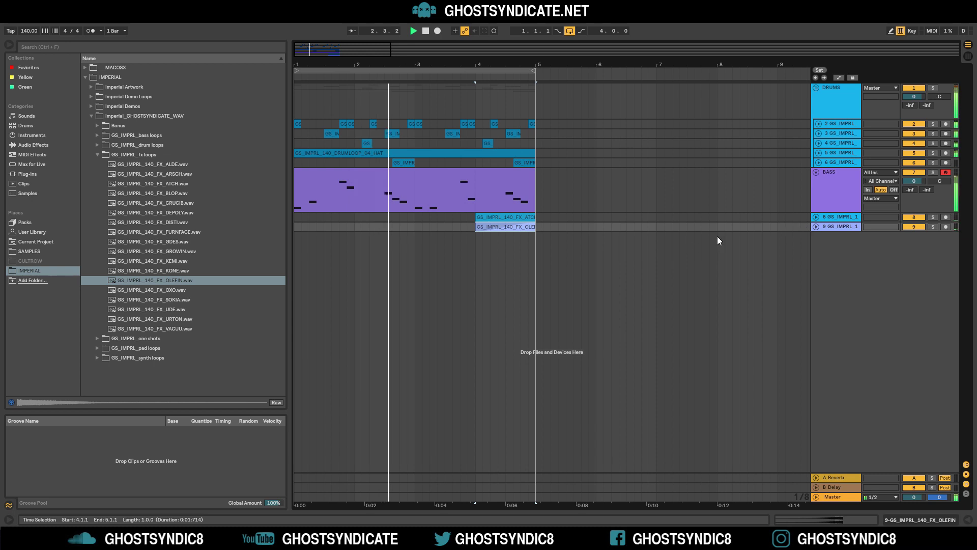
- Color the ATCH and OLEFIN tracks and their clips yellow
right_click(829, 216)
click(871, 334)
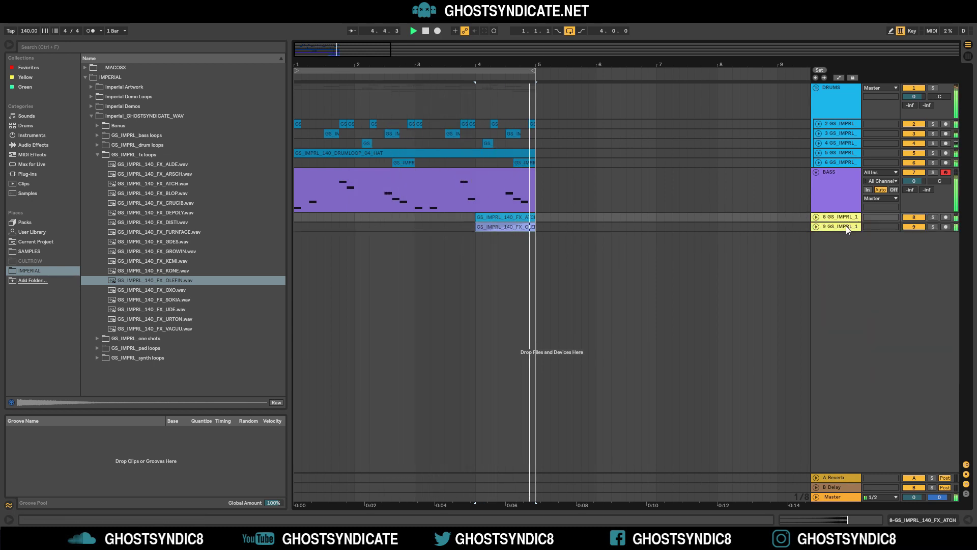
drag(563, 228, 476, 215)
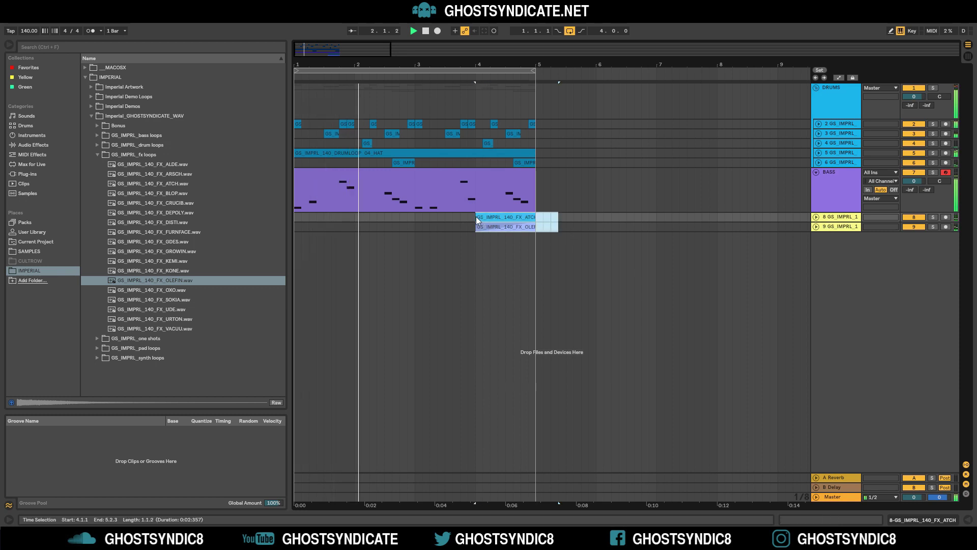
right_click(492, 219)
click(525, 387)
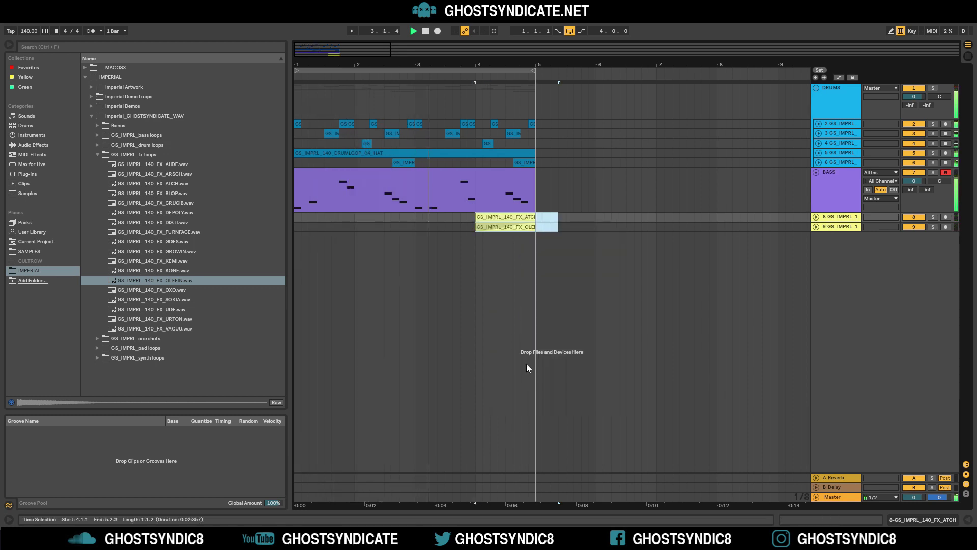
- Group the two FX loop tracks, name the group FX and fold it
click(842, 227)
shift+click(835, 217)
right_click(835, 217)
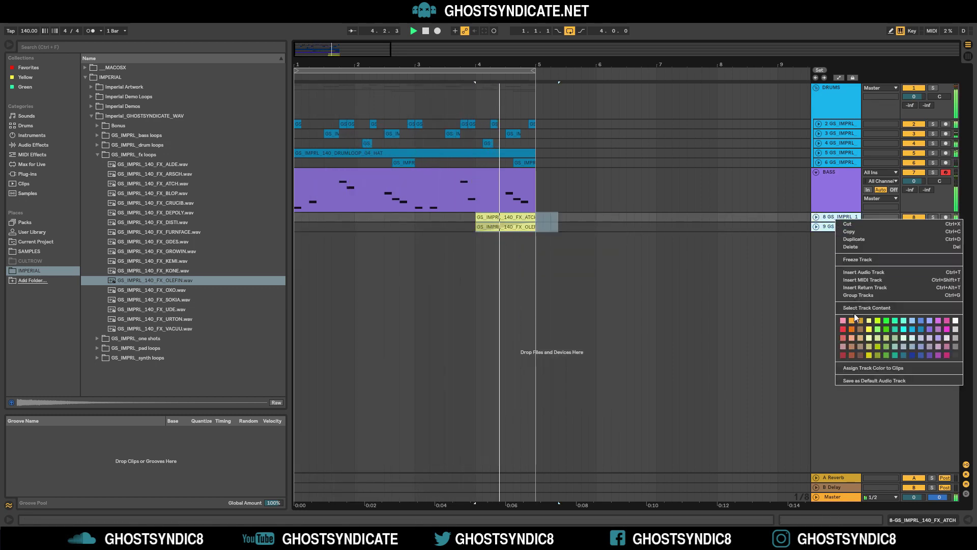
click(843, 294)
key(ctrl+g)
right_click(836, 230)
click(857, 269)
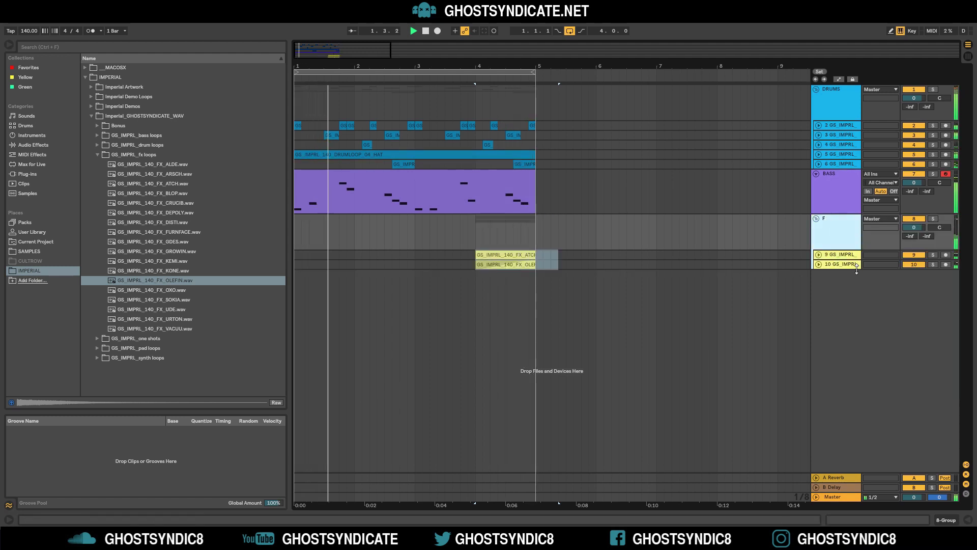
text(FX)
click(817, 219)
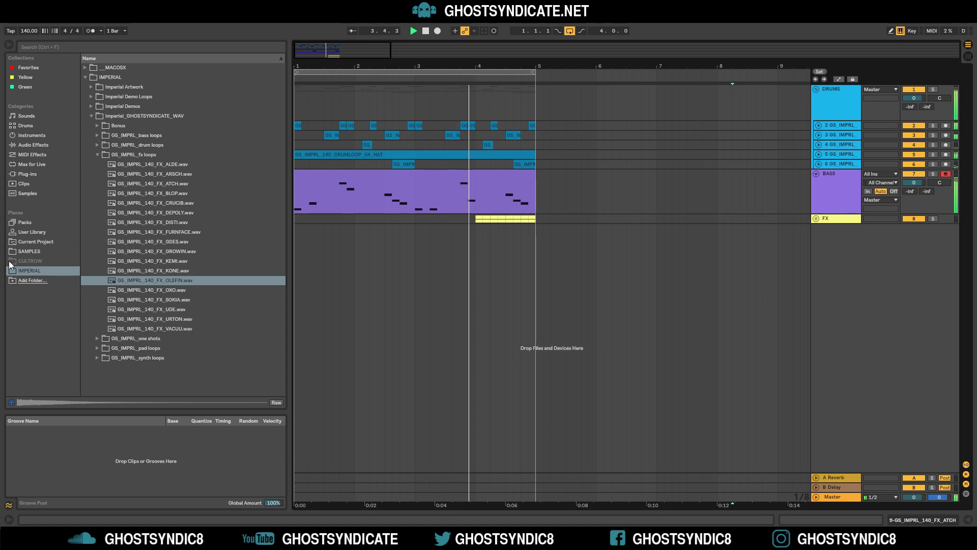
- Audition the IMPERIAL pad loops and place GS_IMPRL_140_F_PAD_TROEN.wav on a new audio track at 1.1.1
click(142, 155)
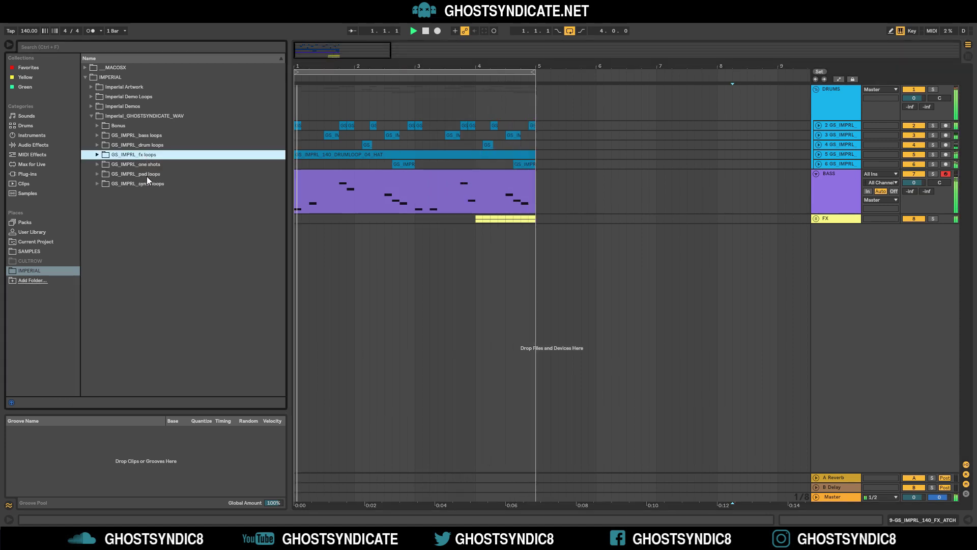
click(146, 174)
click(177, 233)
click(182, 251)
click(183, 261)
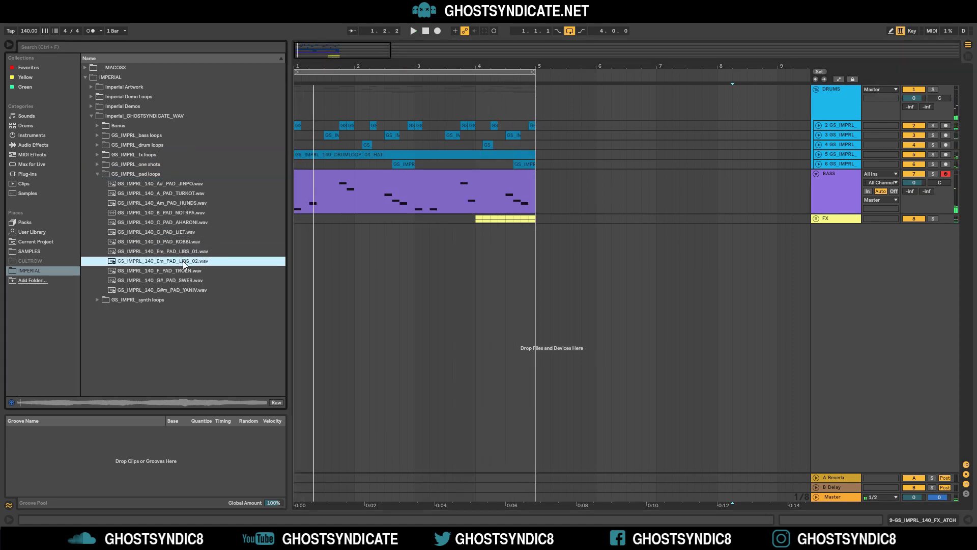
click(183, 270)
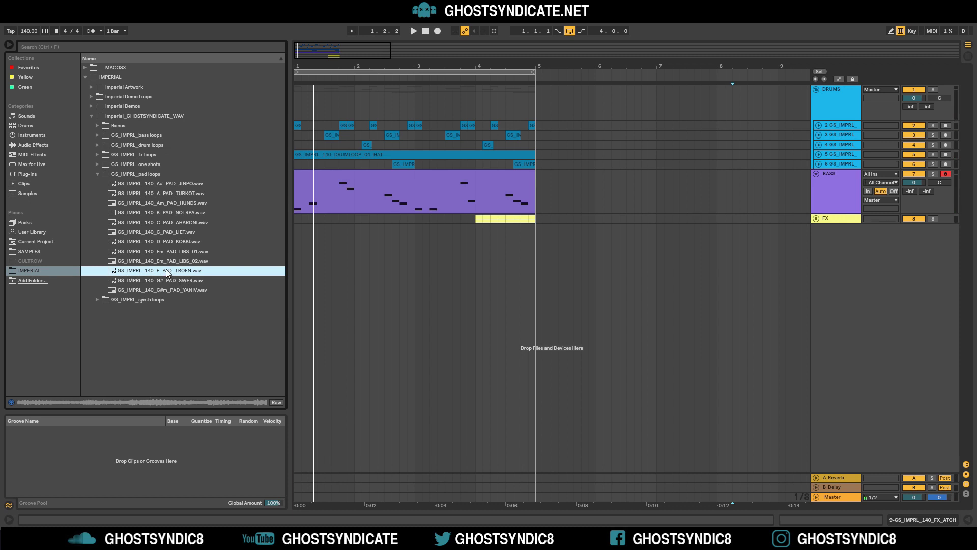
drag(167, 273, 316, 243)
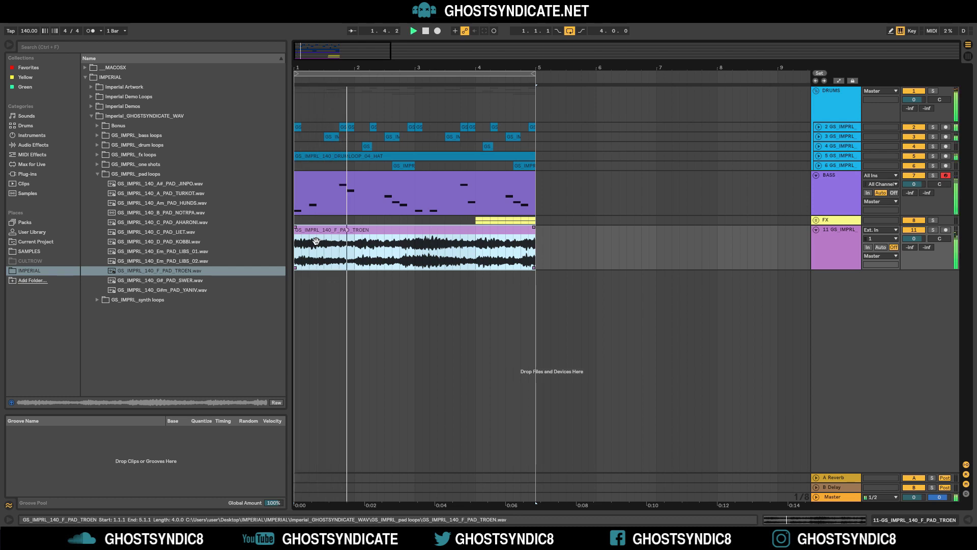
- Transpose the TROEN pad clip by -3 st and play the beat with it
double_click(342, 253)
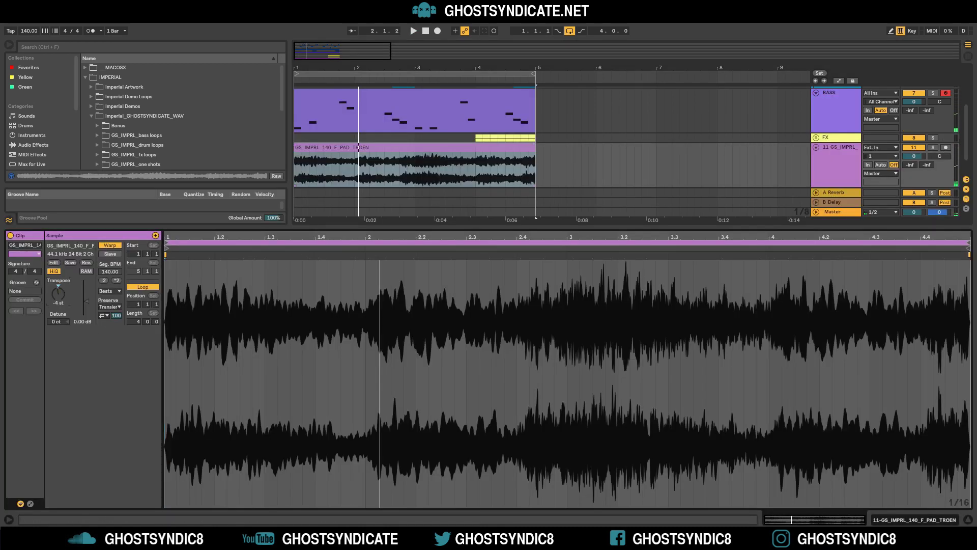
key(space)
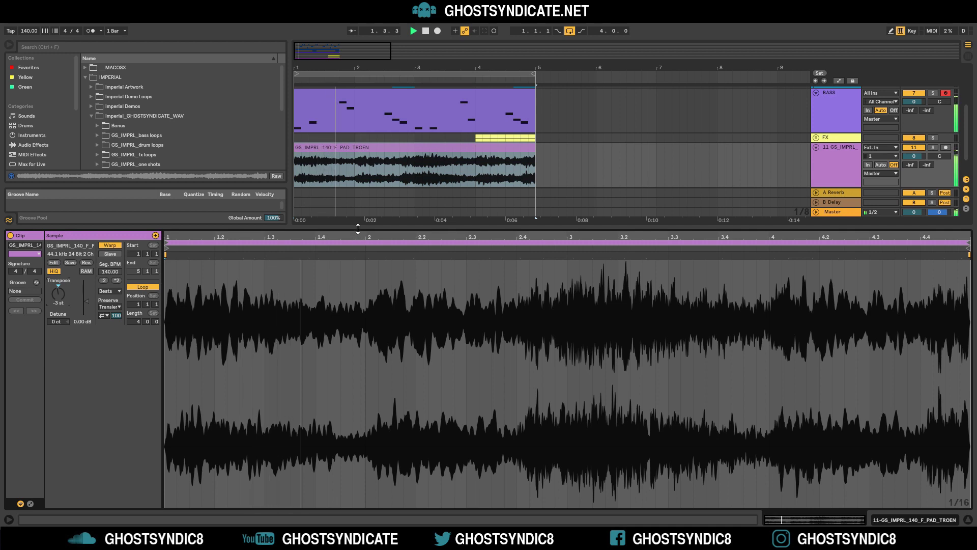
key(ctrl+alt+l)
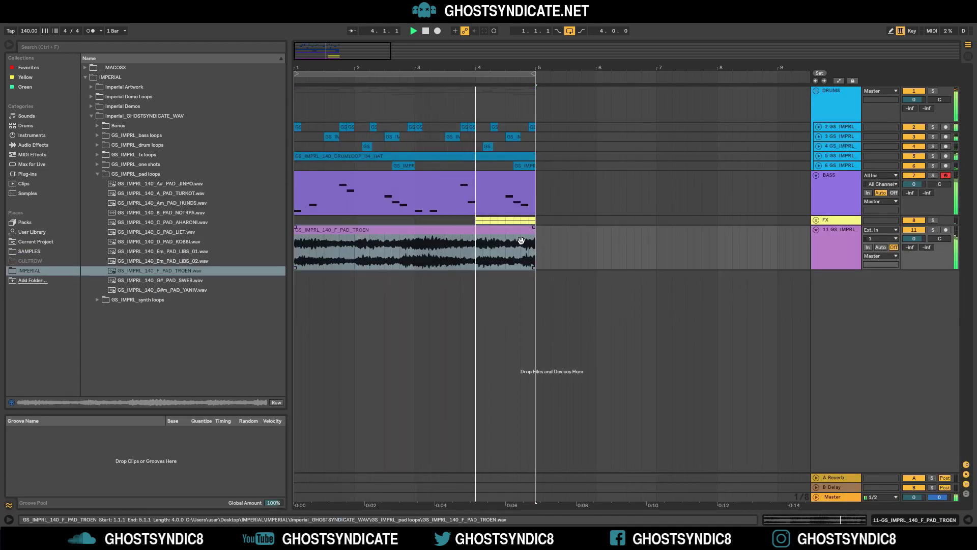
- Move the FX group below the TROEN pad track and lower the pad track's volume to -1.7 dB
drag(823, 221, 826, 260)
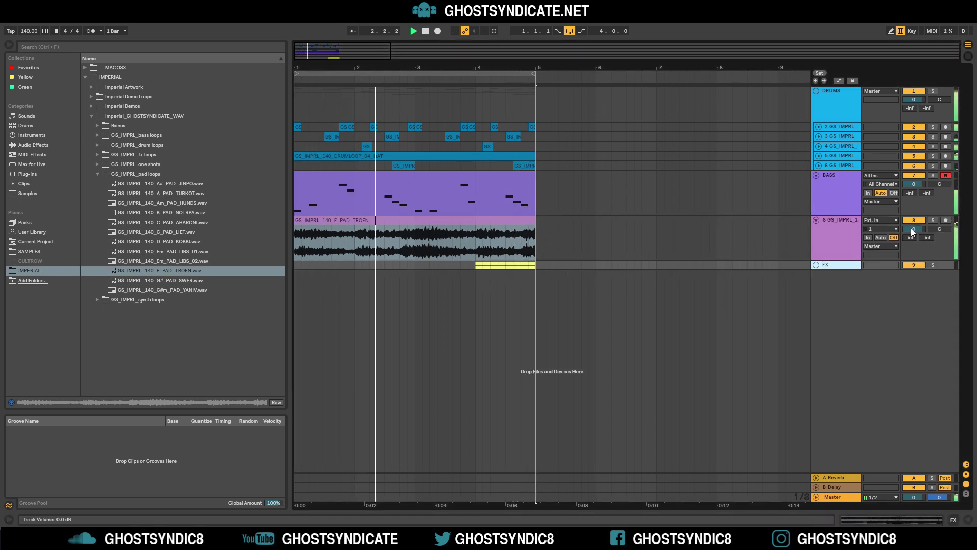
drag(914, 229, 914, 234)
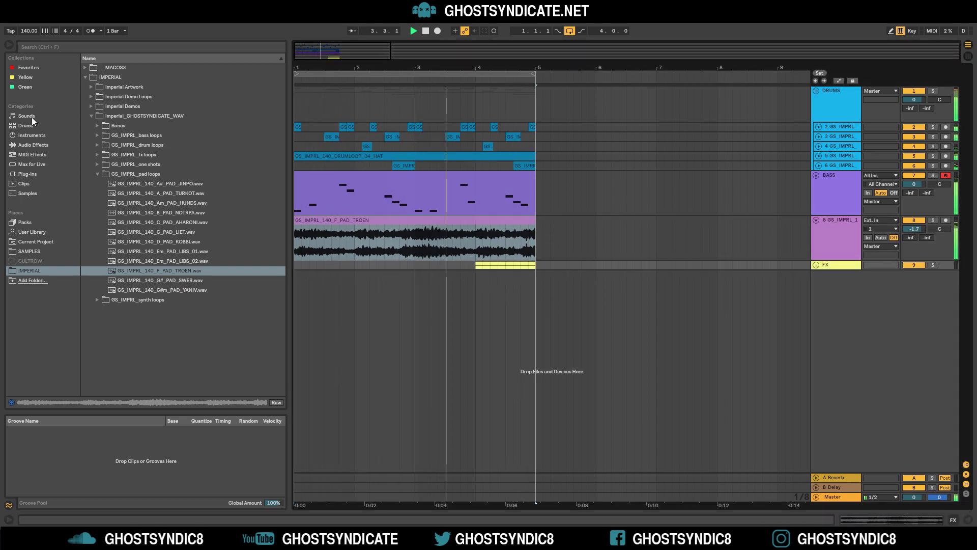
- Load EQ Eight on the FX group, change band 1 to a low cut and set its frequency to 71.1 Hz
click(35, 145)
click(113, 141)
double_click(113, 141)
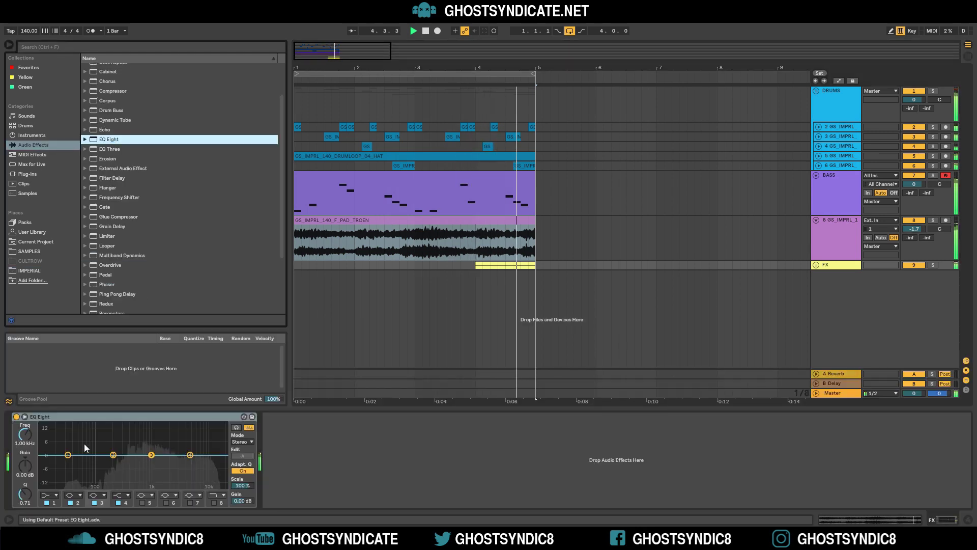
click(50, 495)
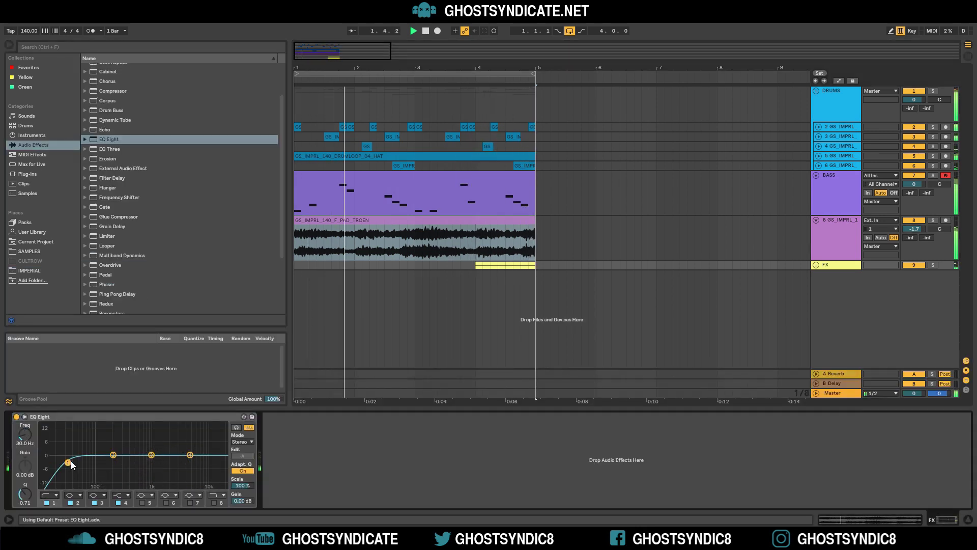
drag(72, 461, 87, 464)
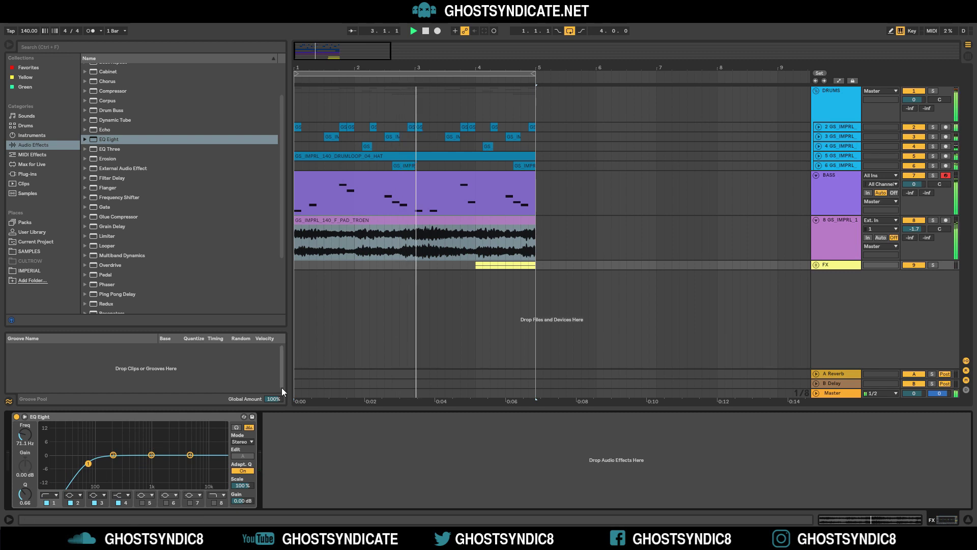
- Move the EQ Eight to the TROEN pad track, raise the low cut, dip band 3 around 639 Hz and boost band 4 by 2.36 dB at 1.53 kHz
click(349, 243)
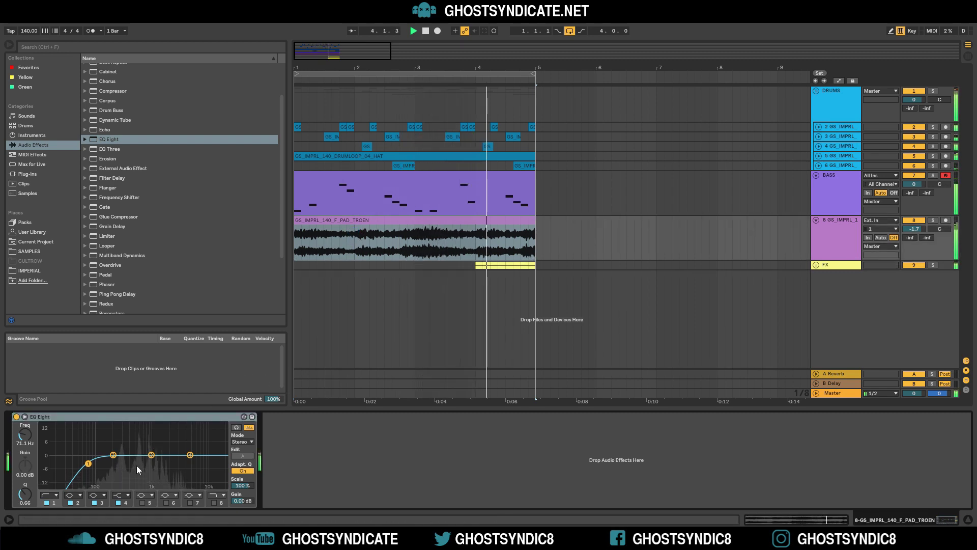
drag(152, 454, 97, 463)
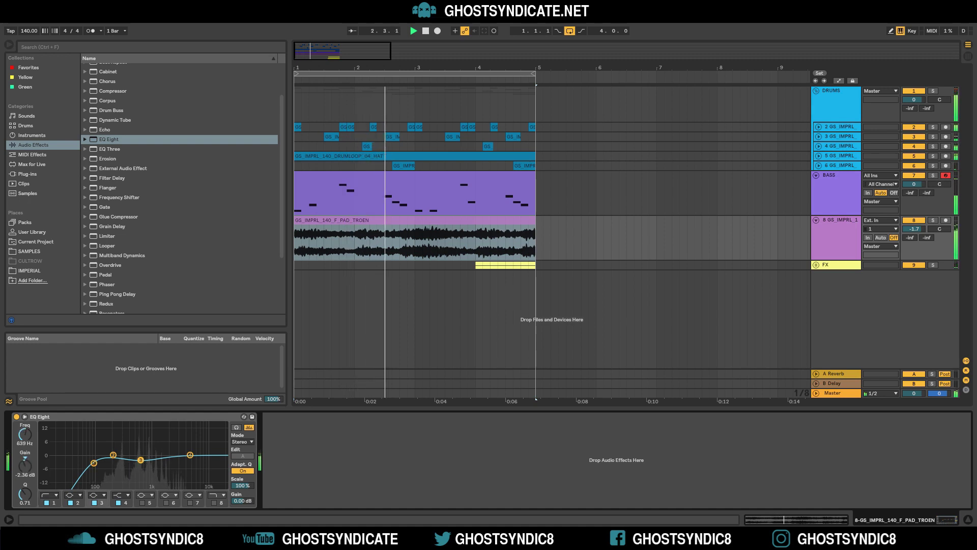
drag(190, 455, 163, 453)
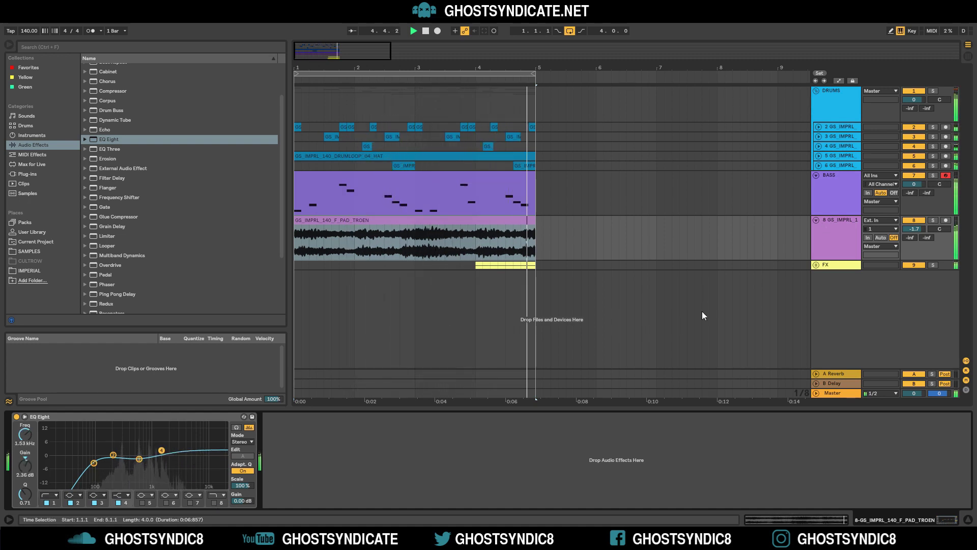
click(836, 233)
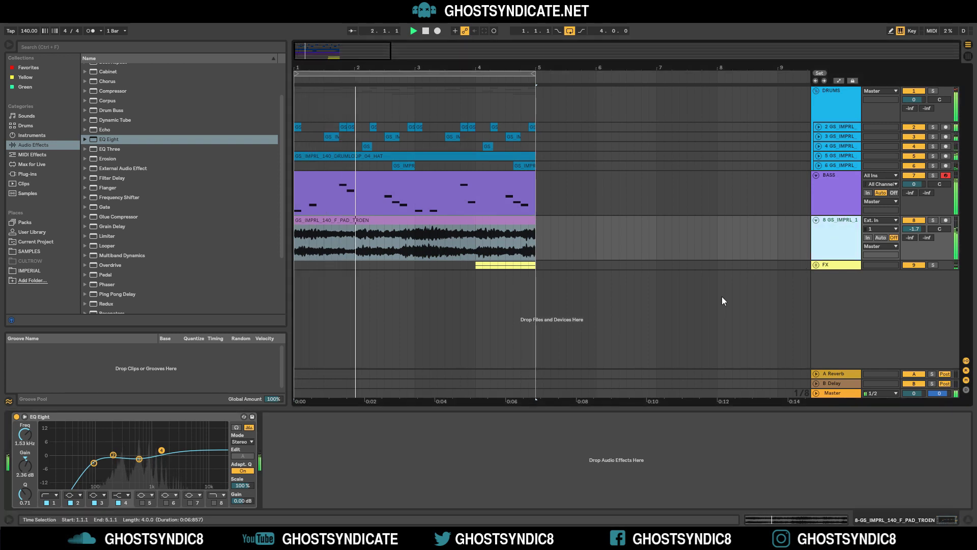
- Stop playback and audition loops in the IMPERIAL synth loops folder, through GS_IMPRL_140_Bm_SYNTH_LOLI_02.wav
click(33, 270)
double_click(140, 173)
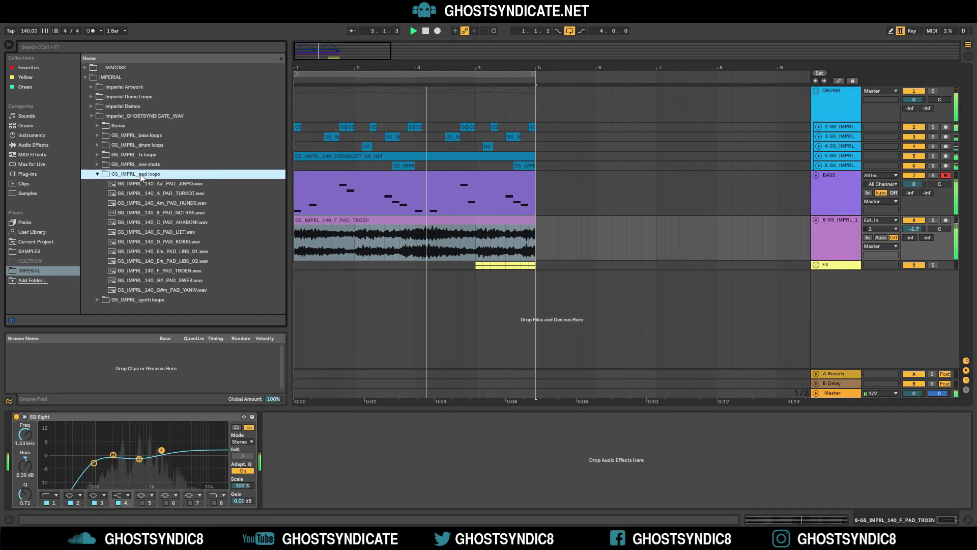
key(space)
double_click(150, 184)
click(161, 271)
scroll(169, 279, down, 4)
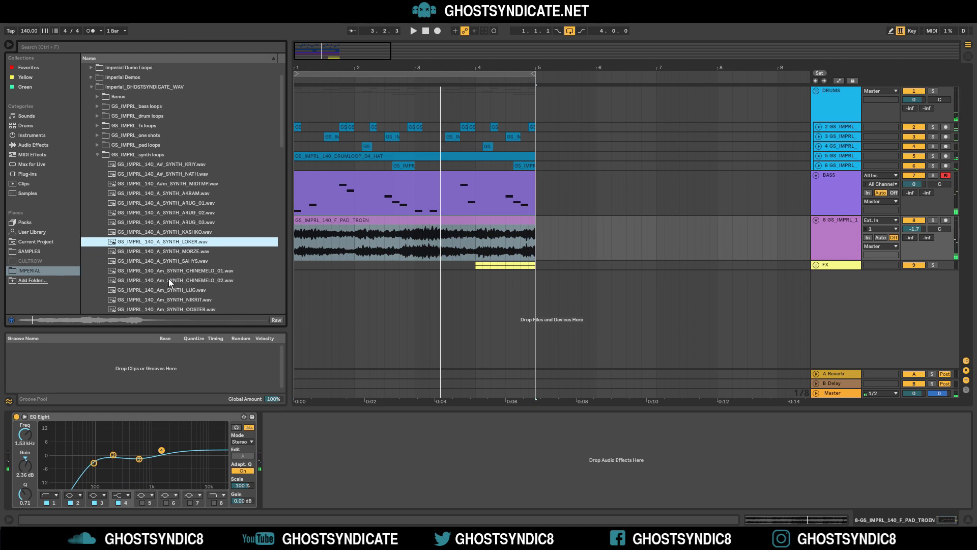
click(169, 275)
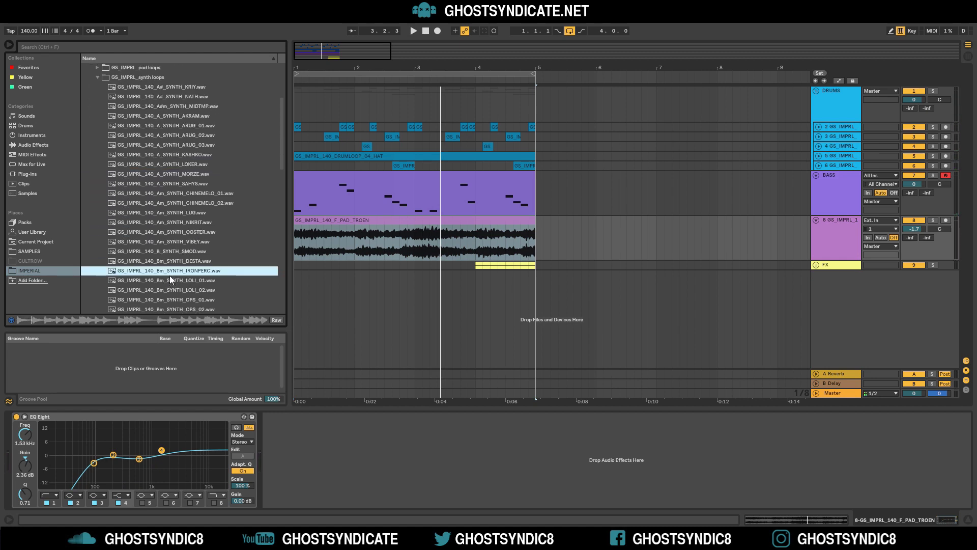
key(Down)
key(Down)
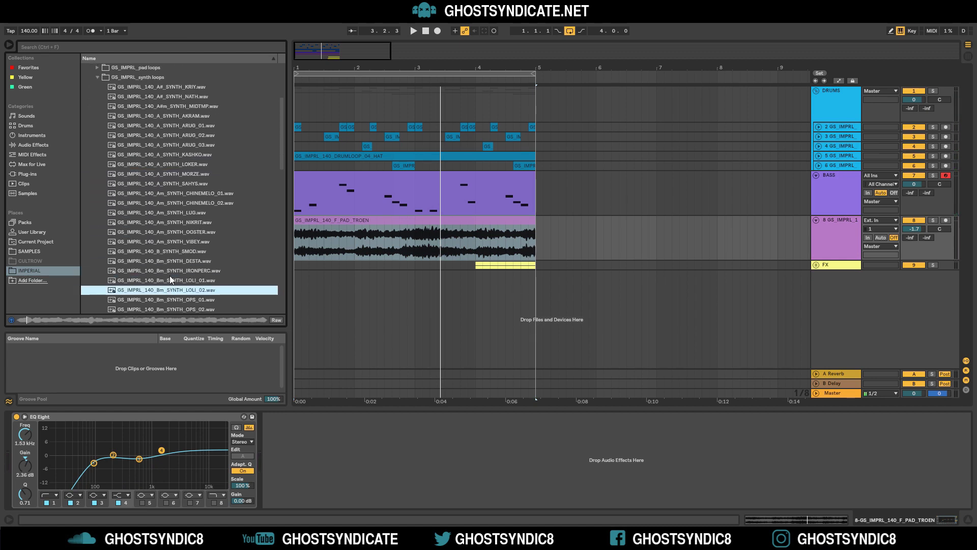
- Audition more Bm synth loops and place GS_IMPRL_140_Bm_SYNTH_POLKEY_01.wav on a new audio track at 1.1.1
scroll(161, 269, down, 1)
click(172, 265)
key(Left)
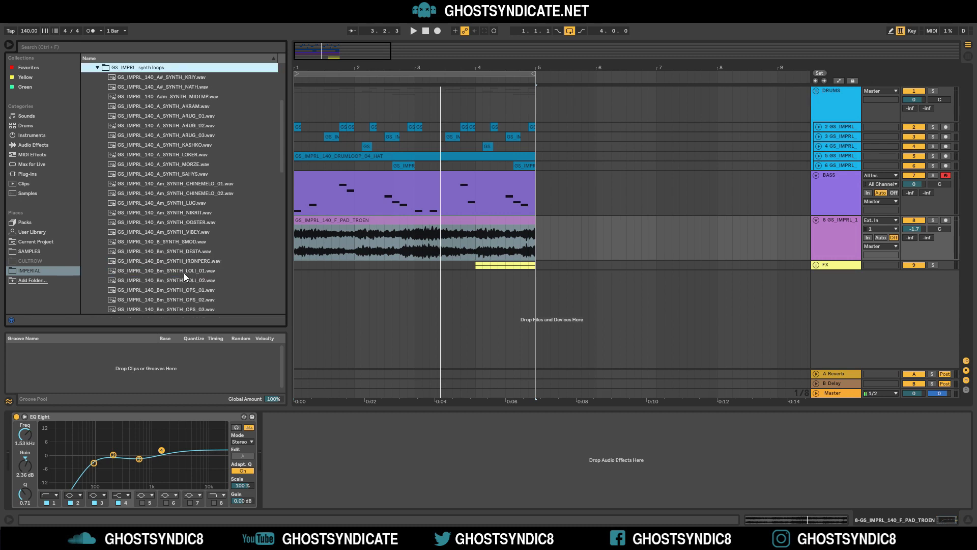
key(Down)
key(Down)
click(172, 303)
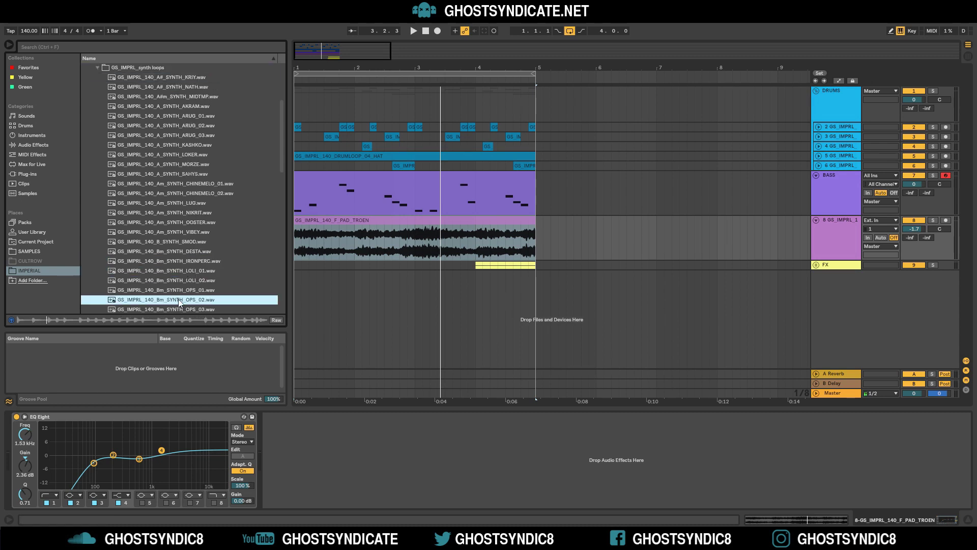
key(Down)
key(Down)
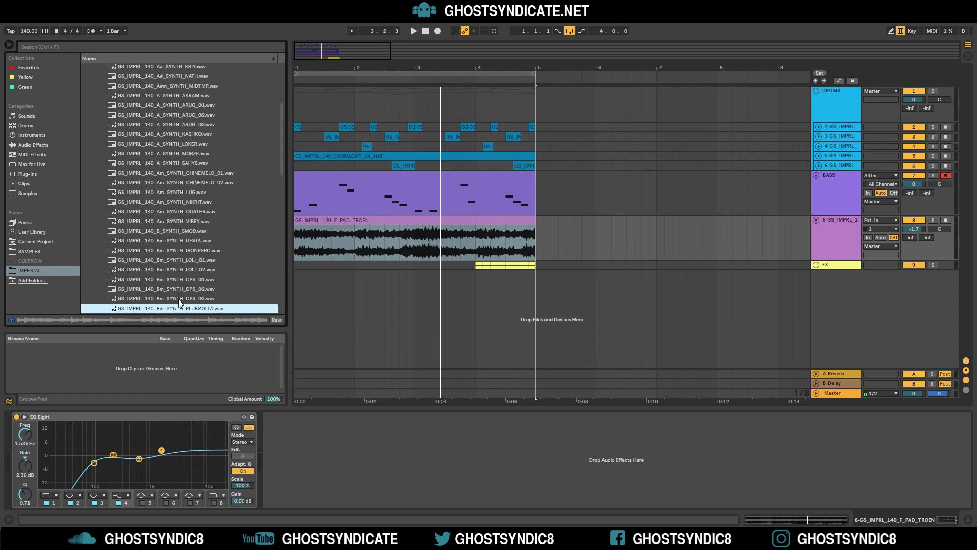
scroll(178, 298, down, 1)
click(178, 298)
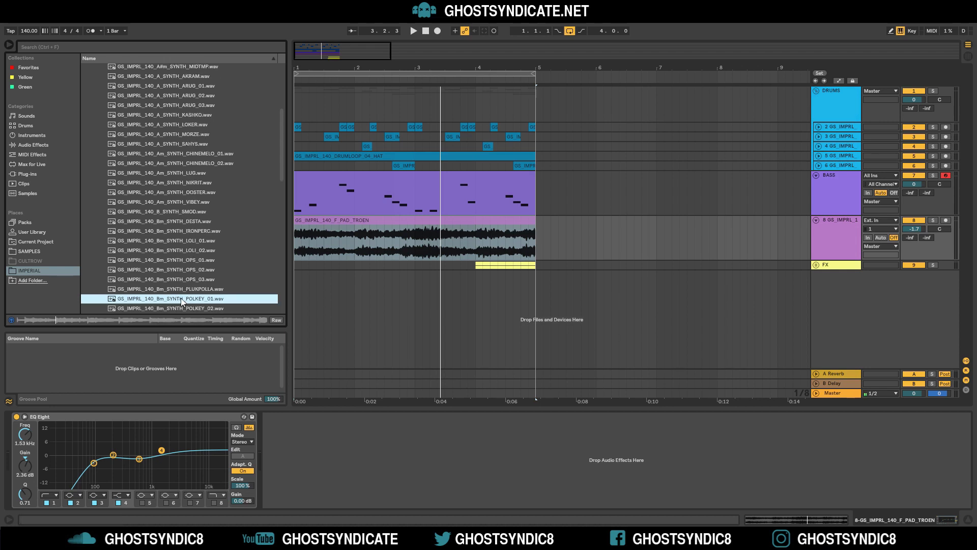
drag(175, 298, 318, 274)
- Transpose the POLKEY_01 synth clip by 3 st and play it against the beat
double_click(317, 273)
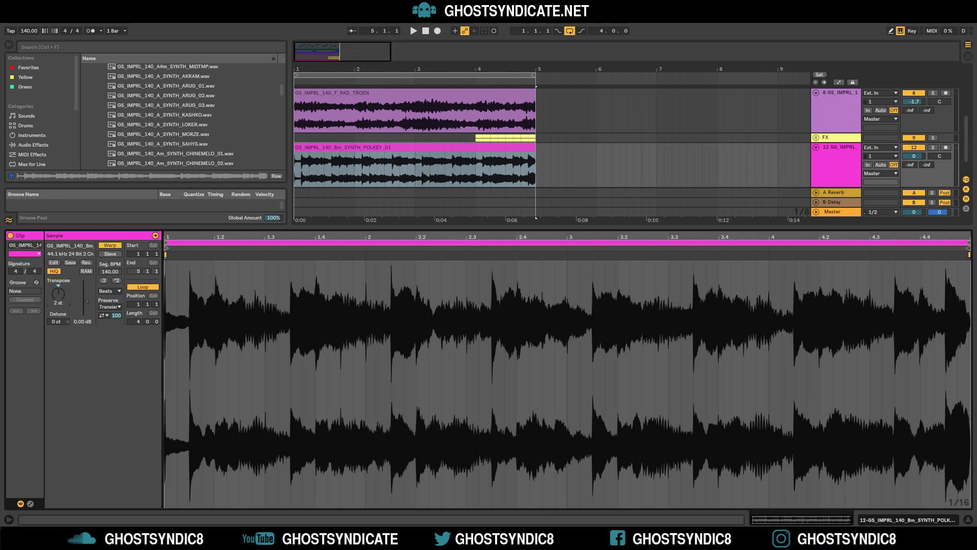
key(space)
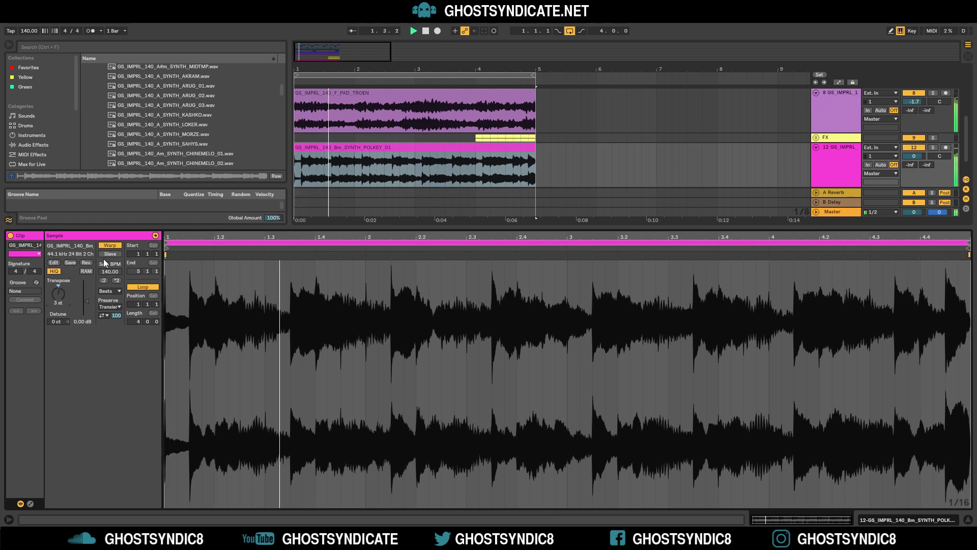
key(ctrl+alt+l)
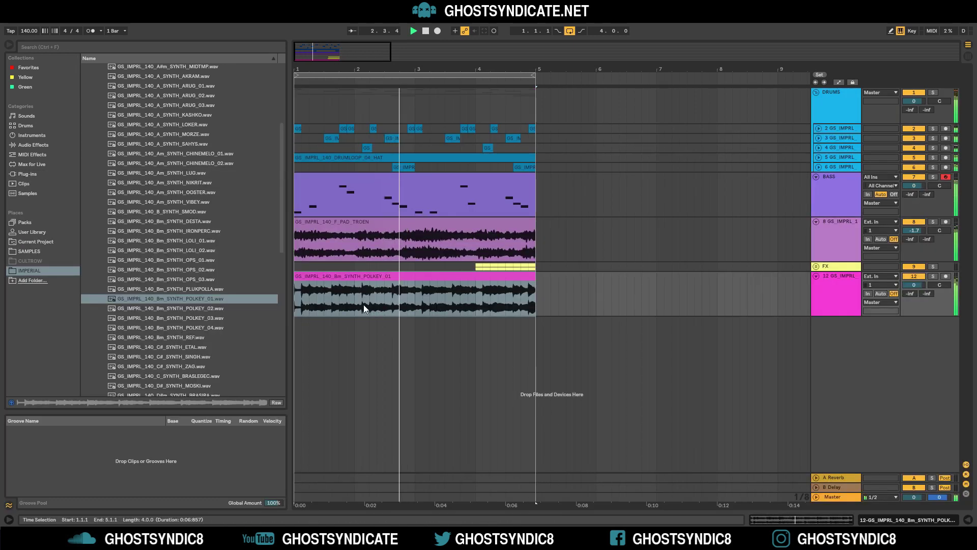
- Split the POLKEY_01 clip at 1.3.1, remove everything after the split and duplicate the two-bar range to 3.1.1
click(326, 301)
key(space)
key(ctrl+e)
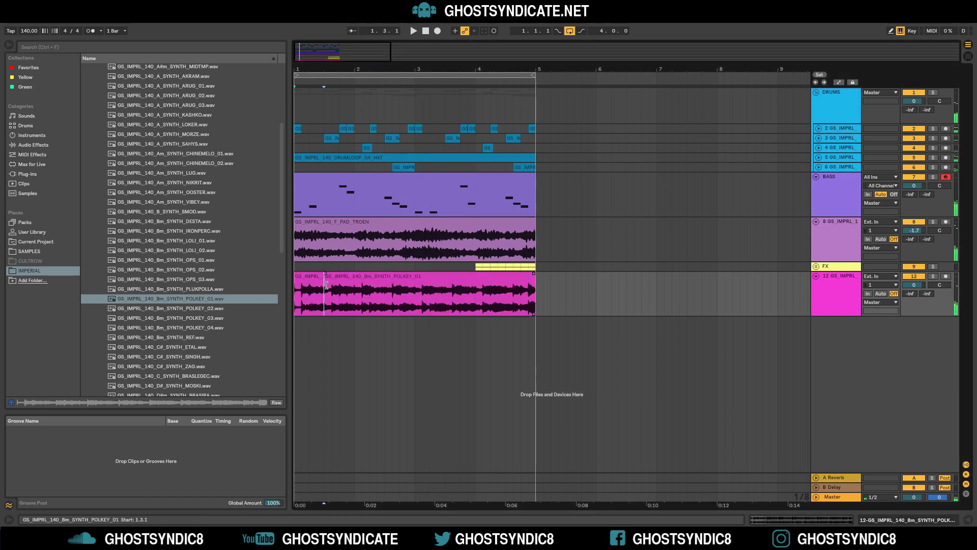
drag(324, 276, 258, 289)
key(ctrl+d)
- Fade out the end of the first POLKEY_01 clip, replace the copy at 3.1.1 with a fresh duplicate and play the result
drag(319, 274, 316, 275)
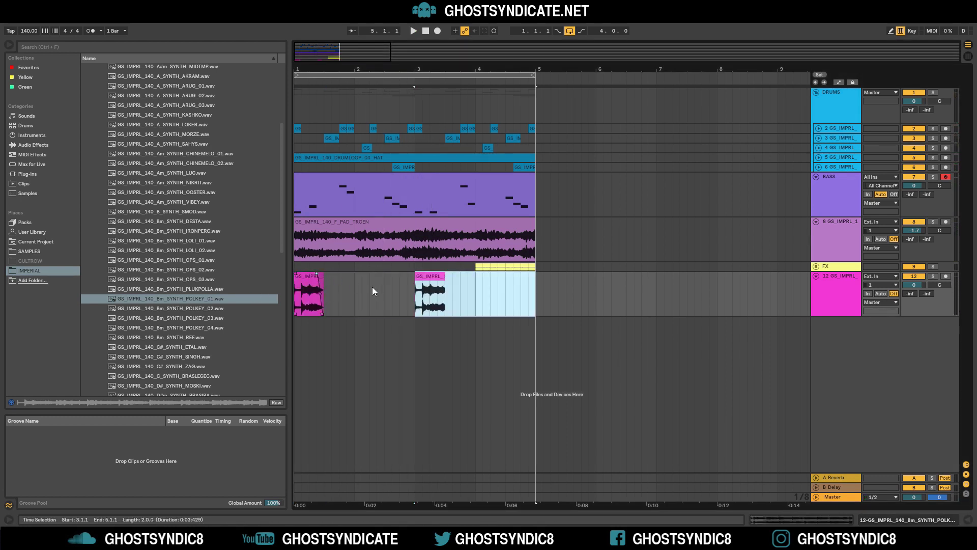
click(426, 276)
key(Delete)
drag(414, 290, 250, 280)
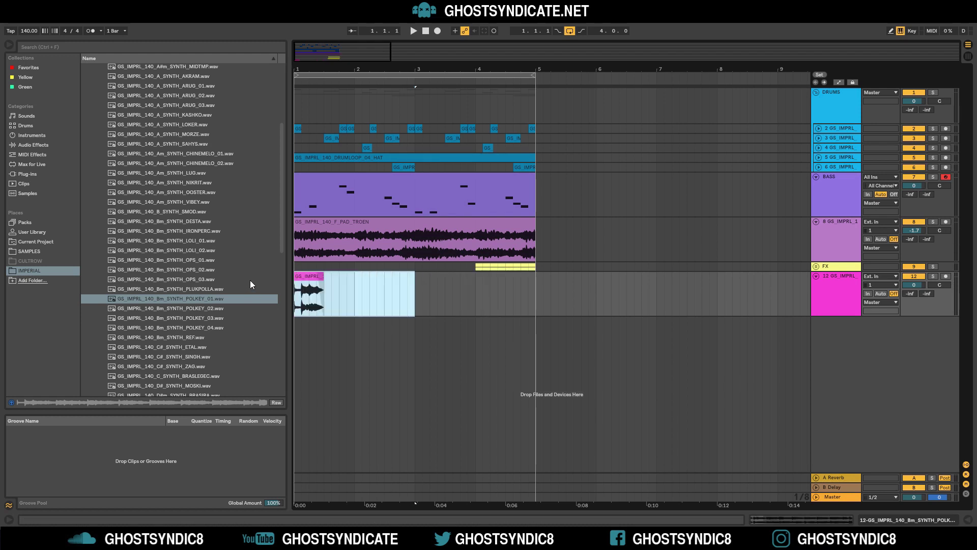
key(ctrl+d)
click(299, 305)
key(space)
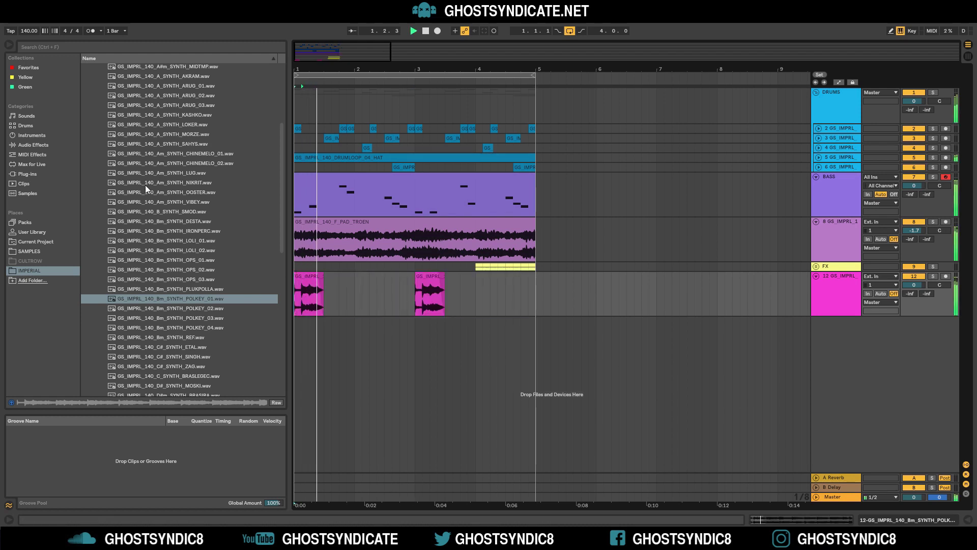
- Add Reverb to the POLKEY_01 track with decay time 4.34 s, High quality and 56% dry/wet, and return the insert mark to 1.1.1
click(43, 144)
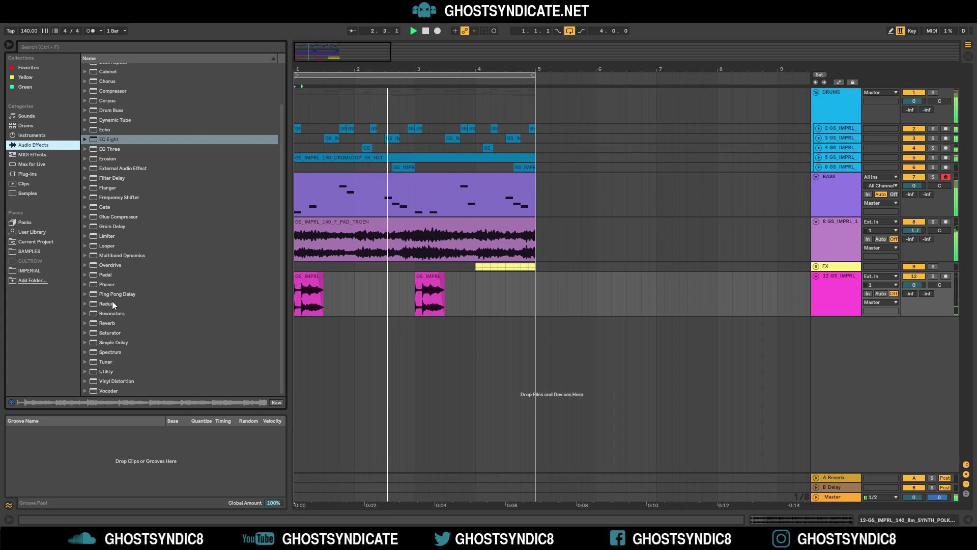
double_click(114, 324)
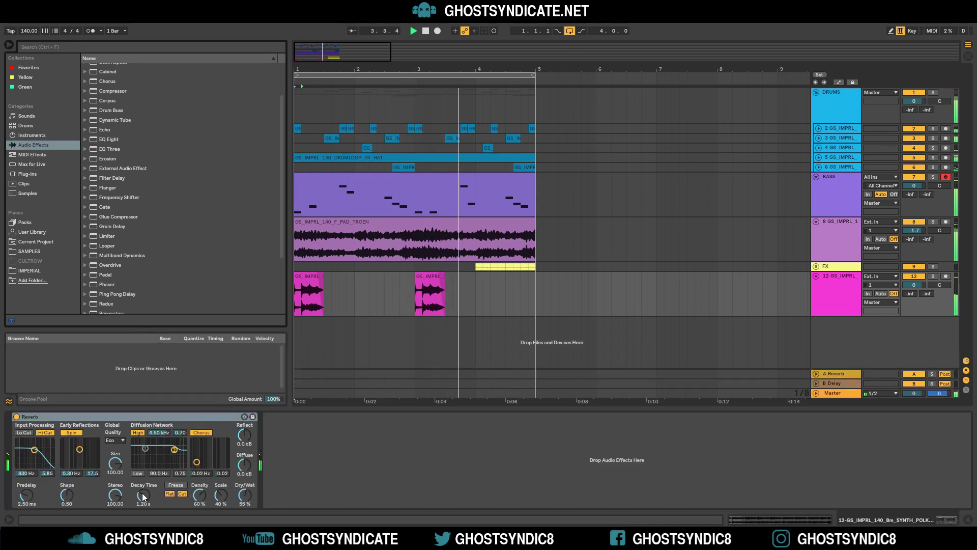
drag(143, 496, 142, 485)
click(115, 441)
click(114, 466)
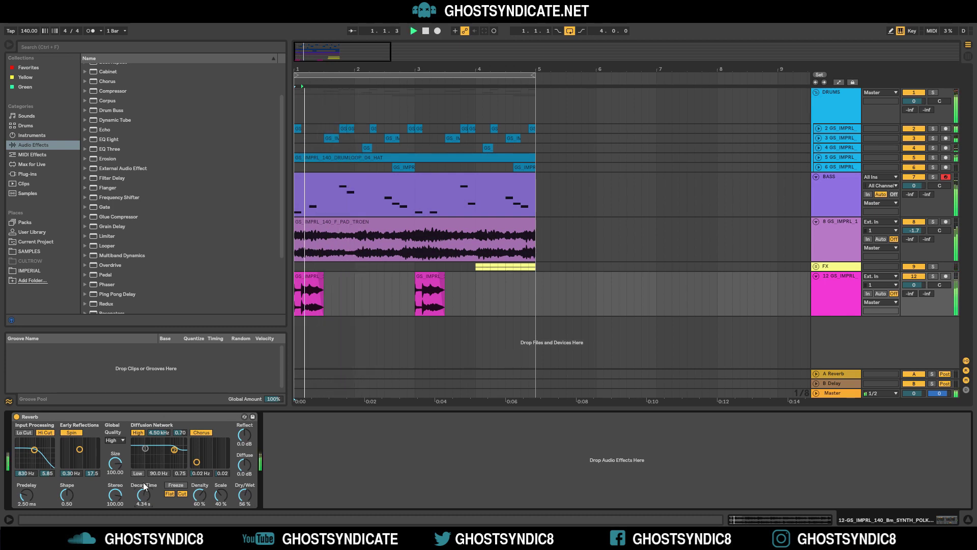
click(297, 323)
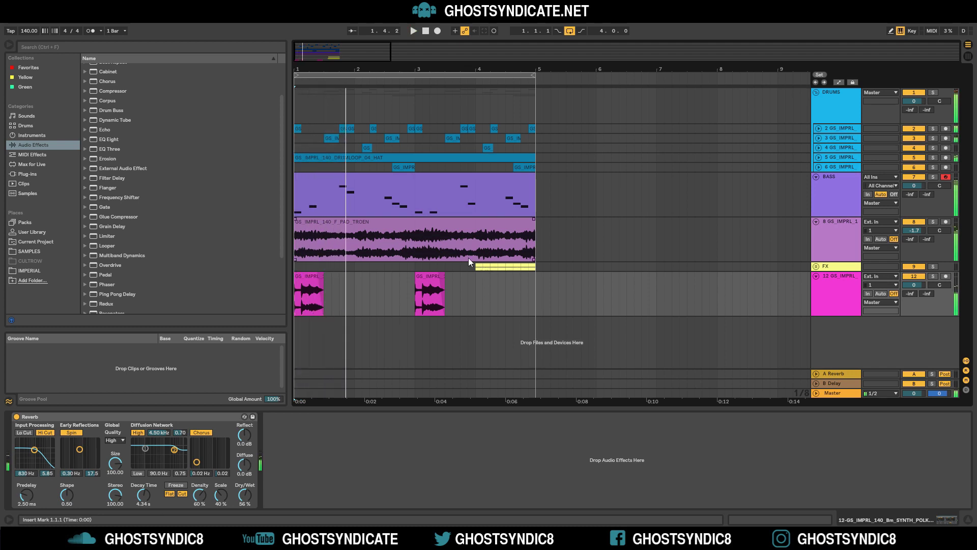
- Play the beat and add a Ping Pong Delay after the Reverb on the POLKEY_01 track
key(space)
key(space)
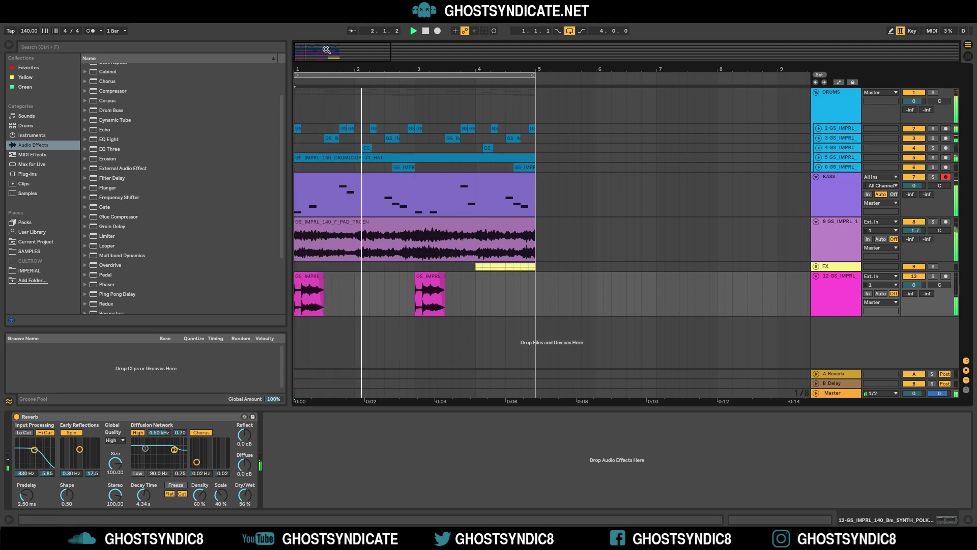
drag(362, 57, 361, 58)
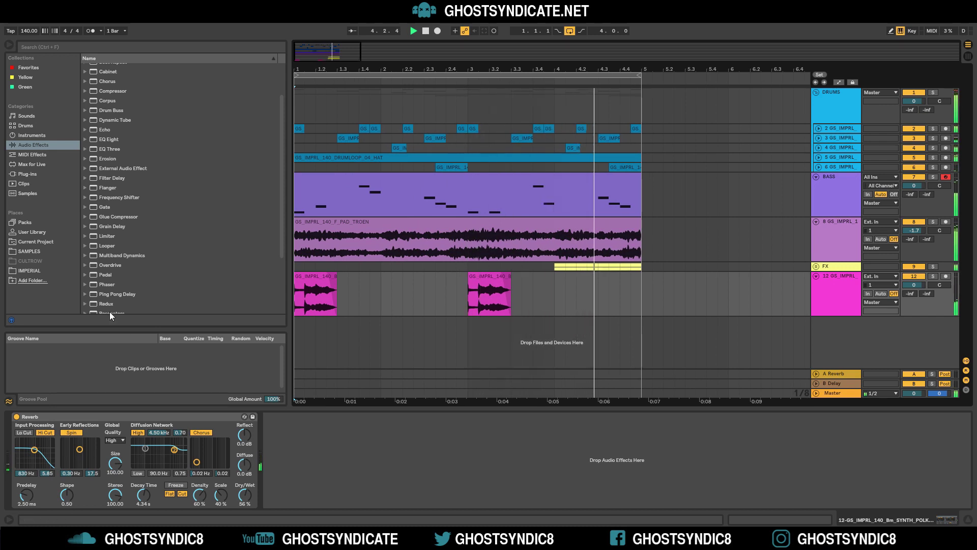
scroll(109, 312, down, 1)
double_click(129, 265)
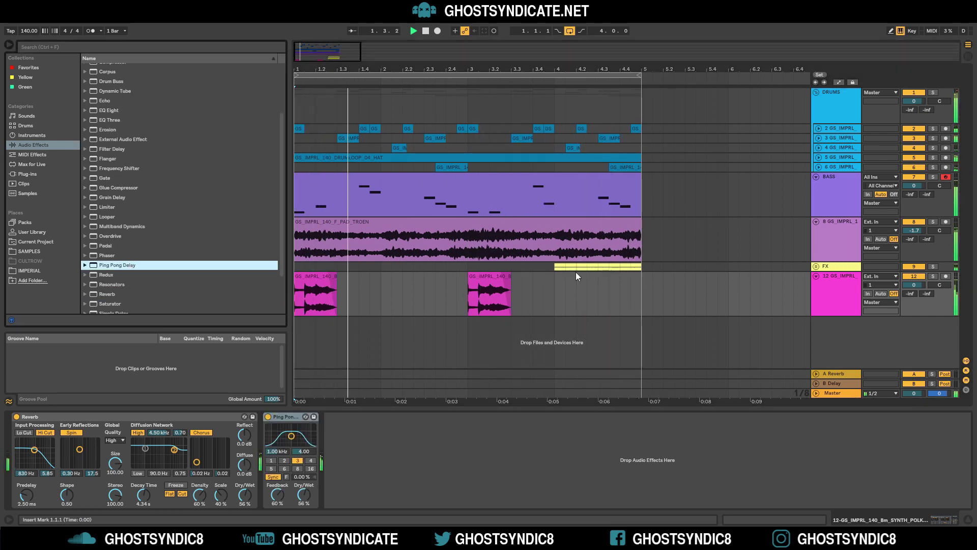
- Automate the Ping Pong Delay's dry/wet from 0% up to 32% at the end of the first POLKEY_01 clip, and play the result
click(839, 83)
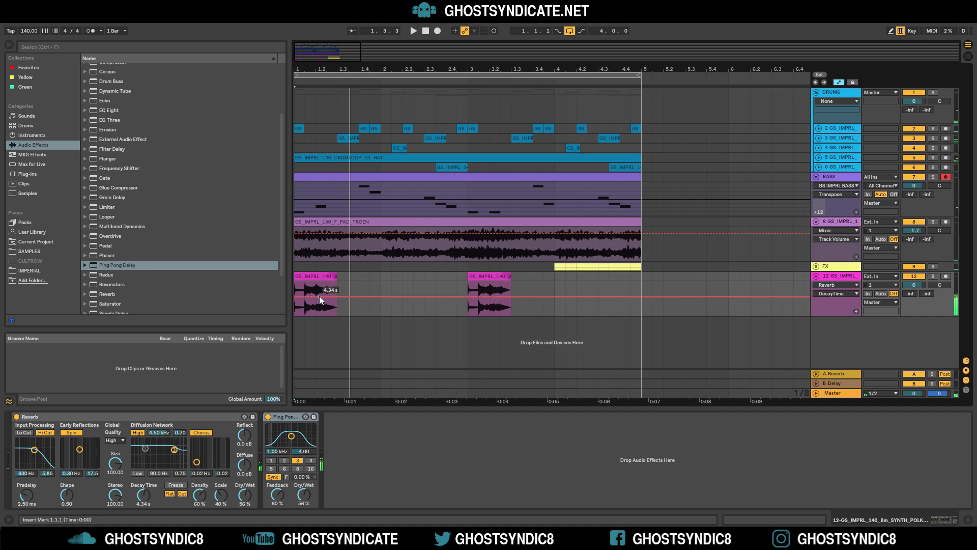
drag(309, 501, 309, 530)
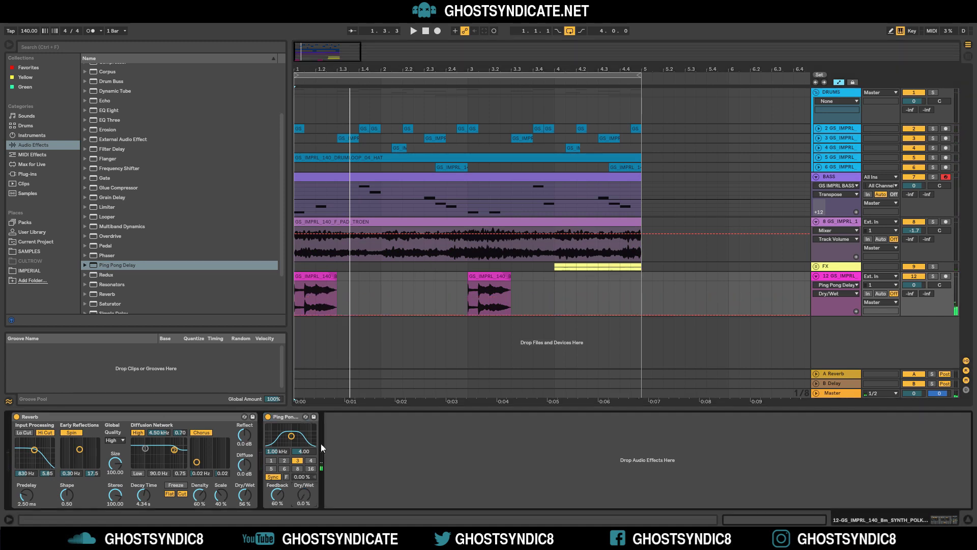
click(319, 315)
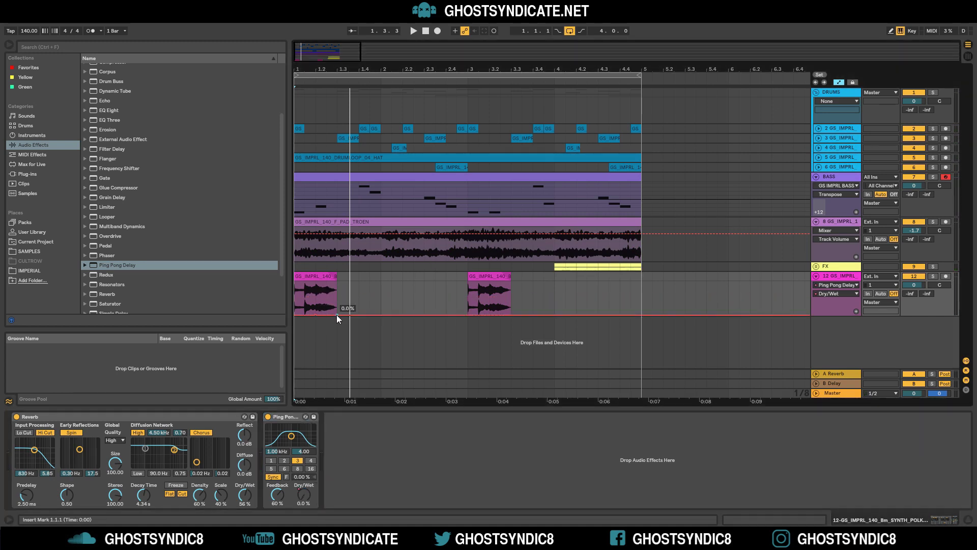
drag(337, 314, 337, 304)
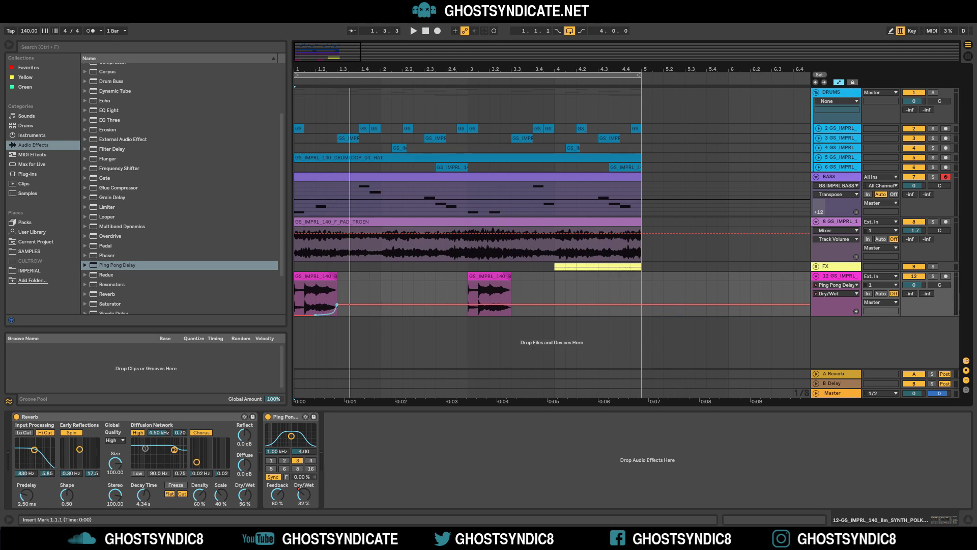
key(space)
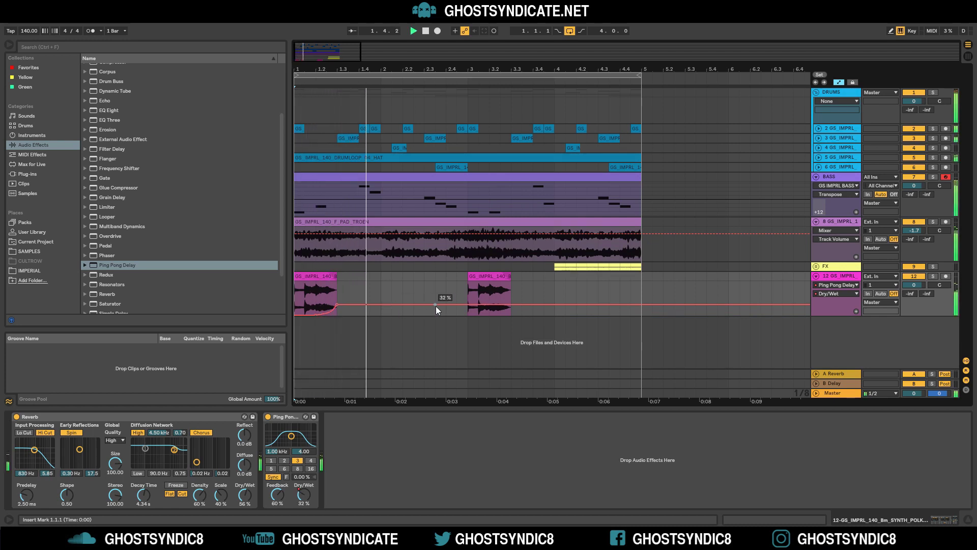
- Duplicate the first two bars of the POLKEY_01 track, including the delay automation, to 3.1.1
drag(464, 279, 217, 268)
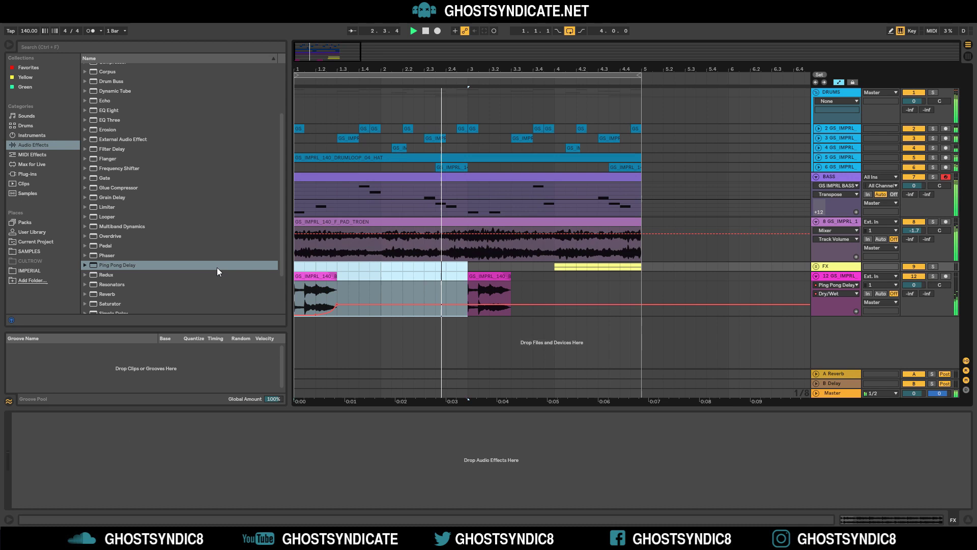
click(410, 283)
drag(465, 279, 279, 279)
key(ctrl+d)
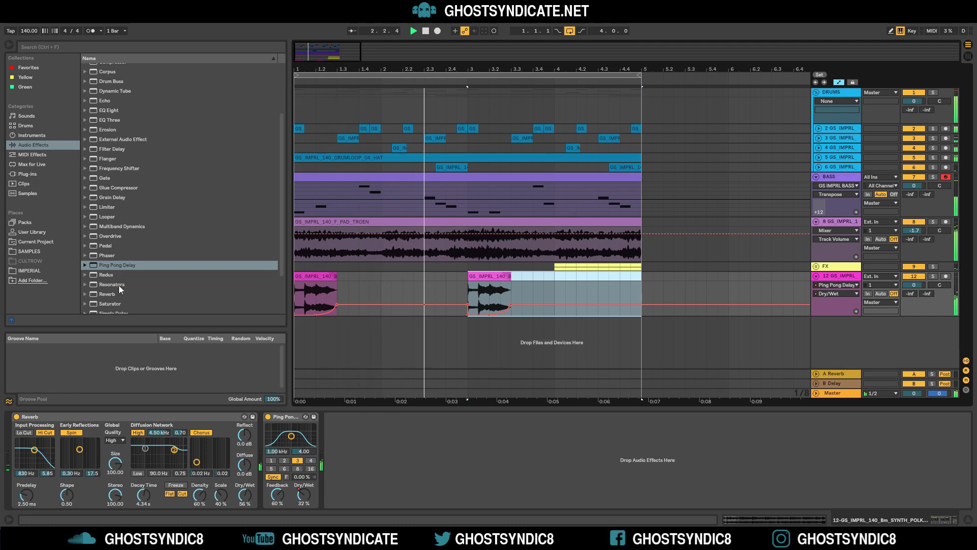
- Set the POLKEY_01 Reverb's size to 500, stereo to 120 and decay time to 5.70 s
scroll(118, 289, down, 2)
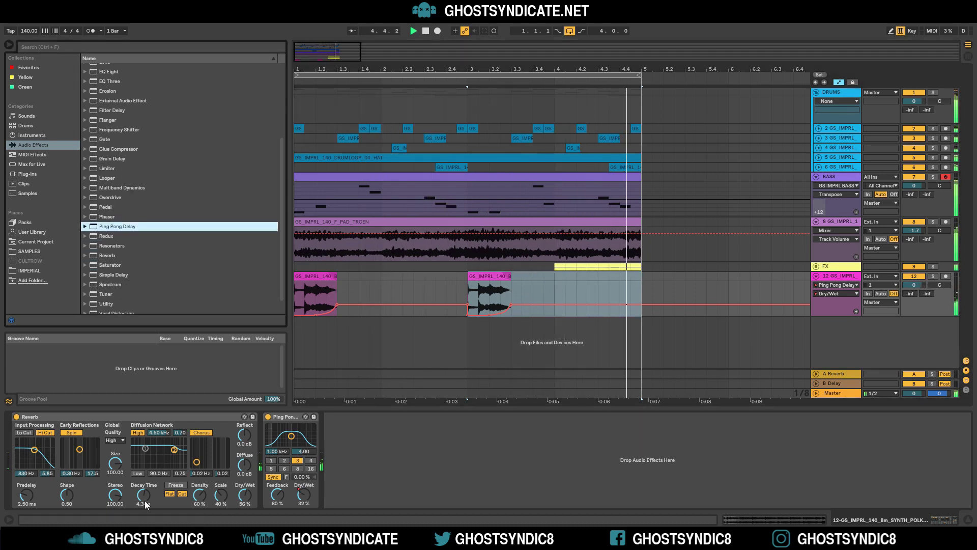
drag(115, 463, 115, 443)
drag(115, 494, 144, 489)
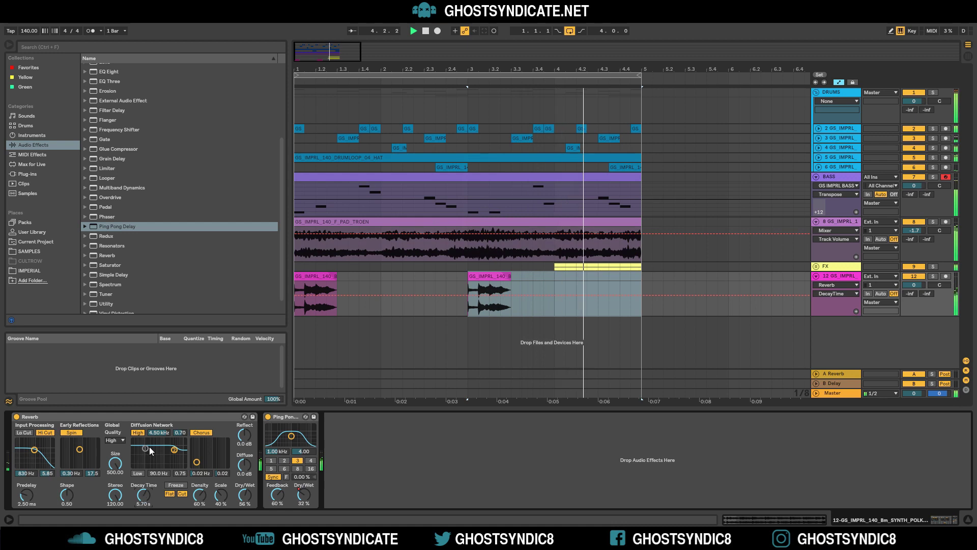
scroll(181, 271, down, 1)
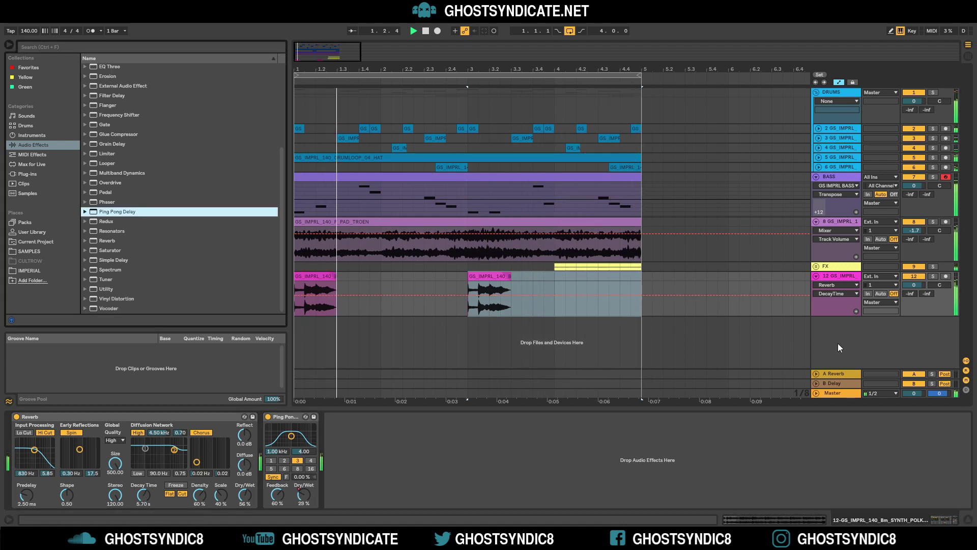
- Insert a MIDI track below the POLKEY_01 track and create an empty four-bar MIDI clip on it from bar 1
right_click(854, 344)
click(870, 354)
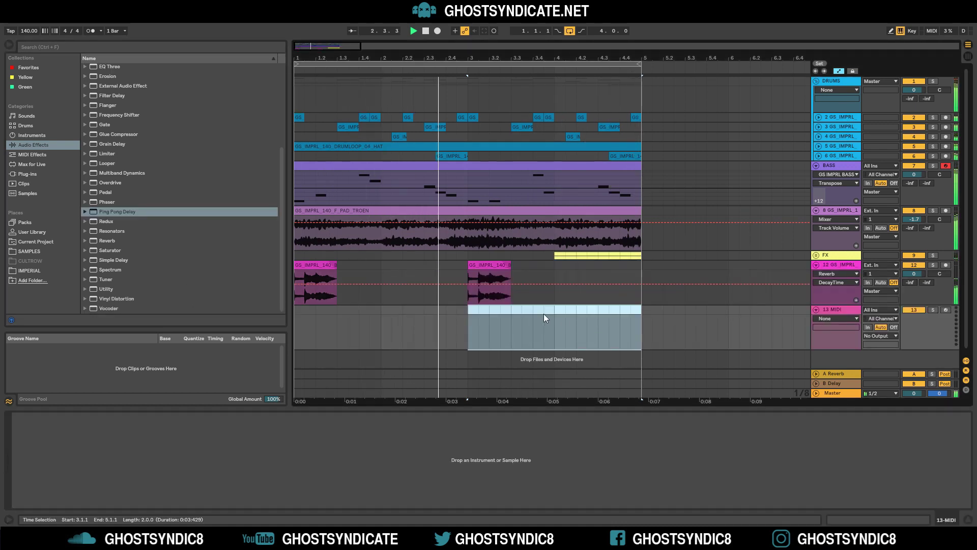
click(587, 313)
drag(646, 319, 298, 319)
right_click(324, 311)
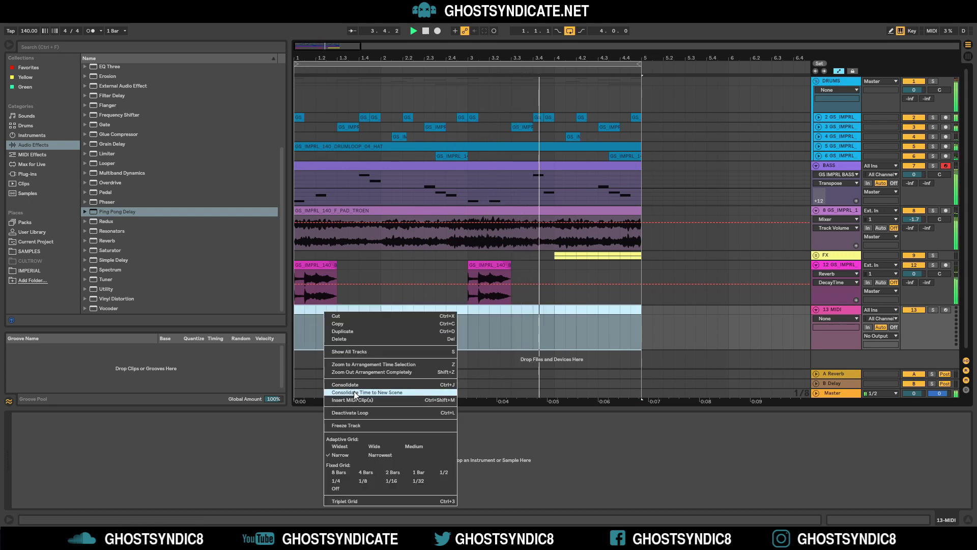
click(358, 400)
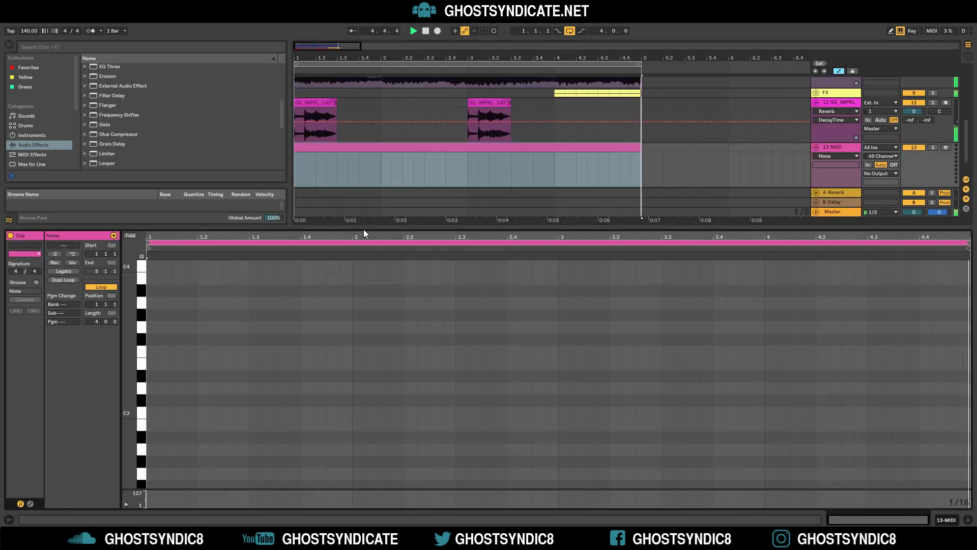
key(ctrl+alt+l)
- Add the favorite C Minor scale preset and a Sampler to the new MIDI track
click(29, 68)
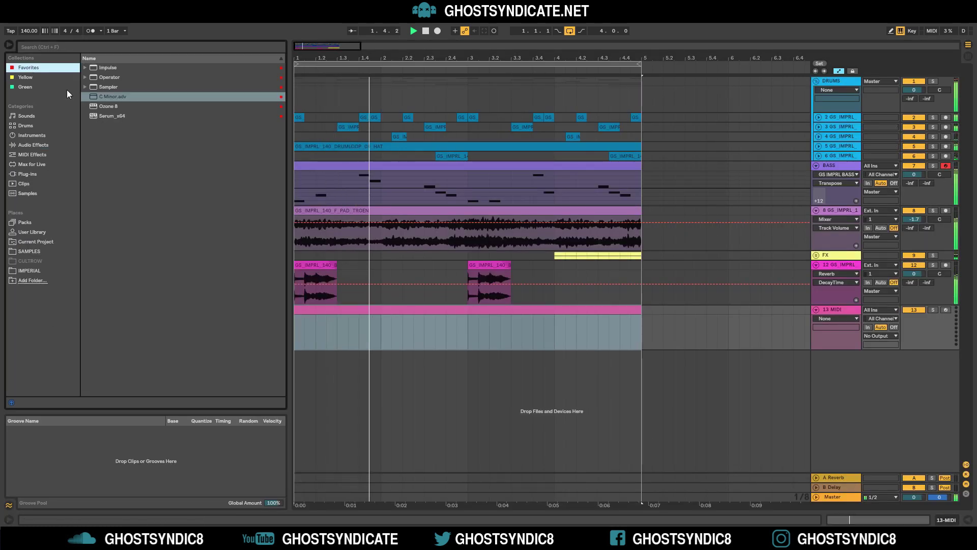
double_click(109, 97)
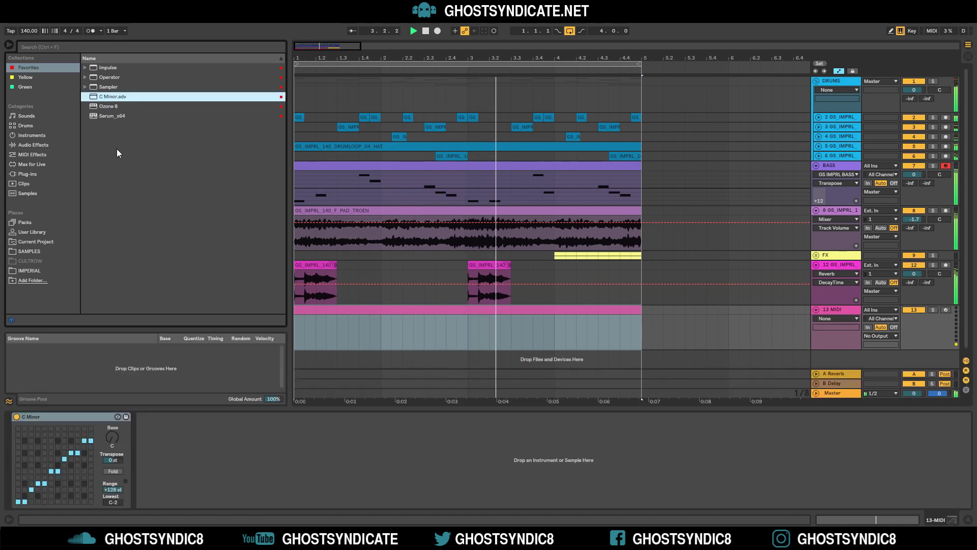
drag(111, 437, 112, 433)
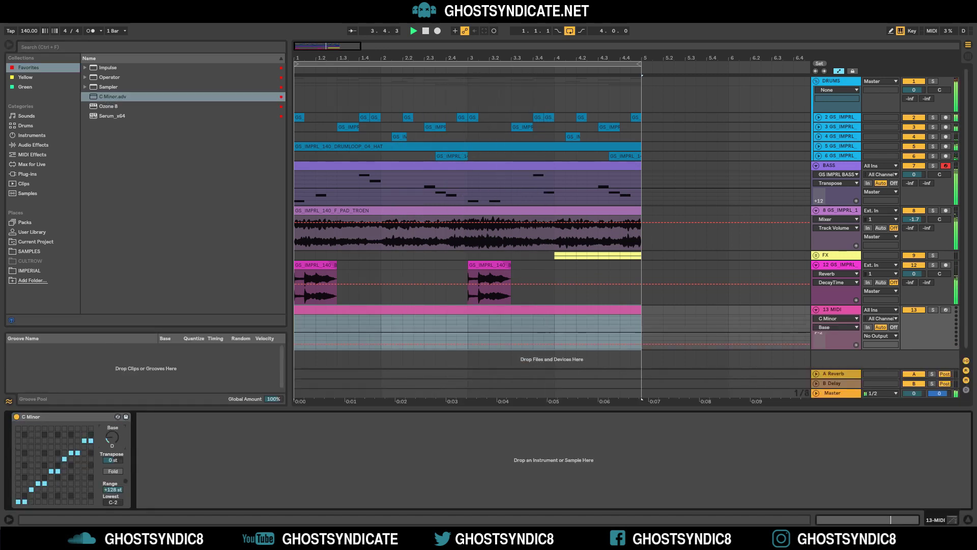
double_click(113, 89)
- Audition IMPERIAL synth loops and load GS_IMPRL_140_D#m_SYNTH_ZEREINI.wav into the Sampler
click(35, 251)
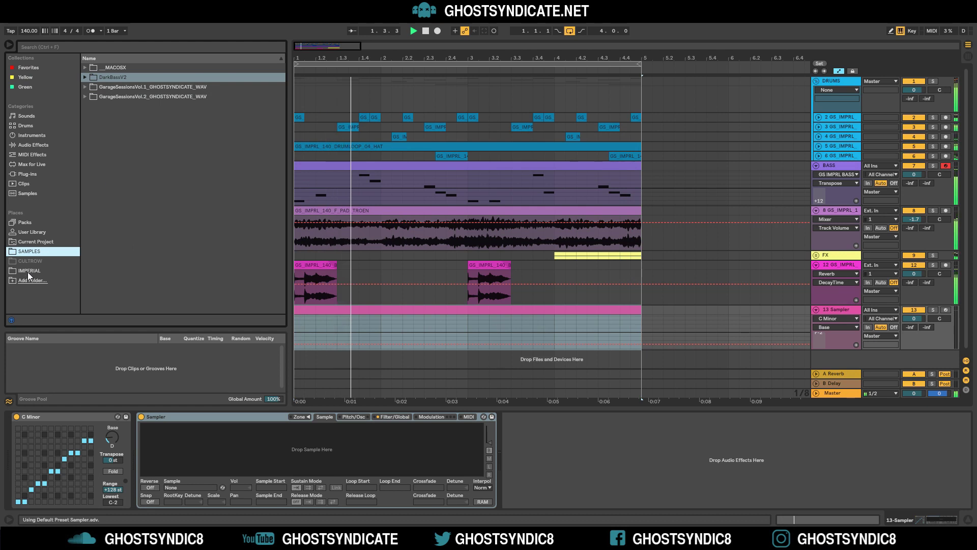
click(29, 271)
click(199, 274)
scroll(194, 276, down, 3)
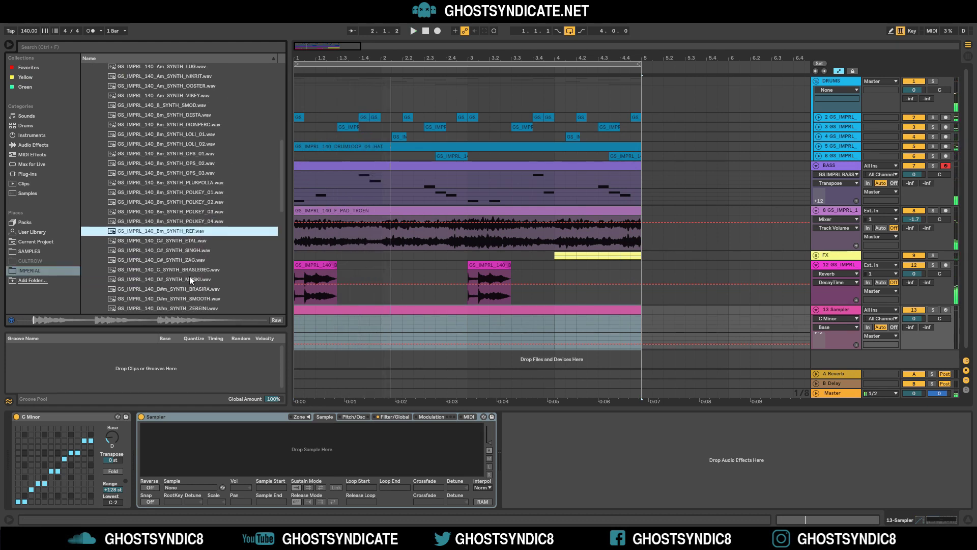
scroll(188, 278, down, 3)
click(175, 261)
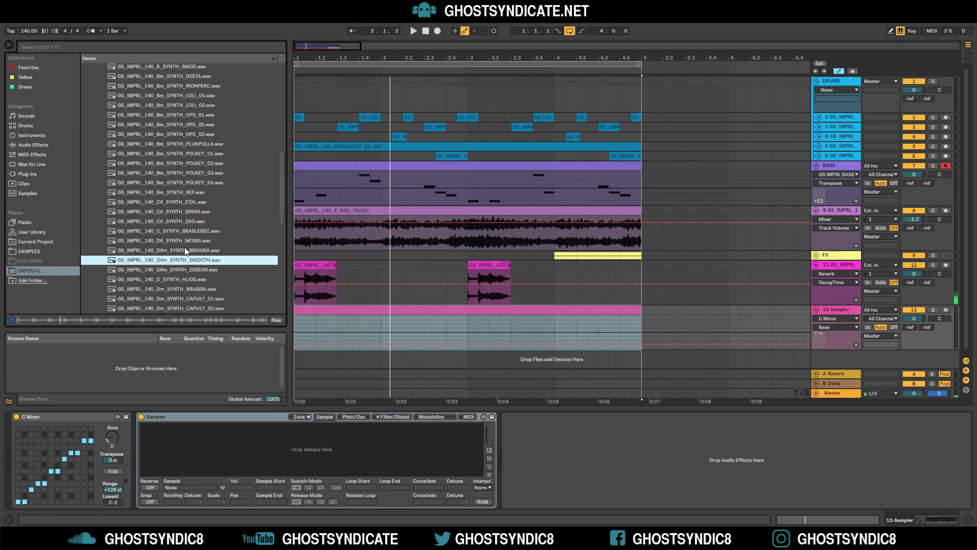
click(206, 273)
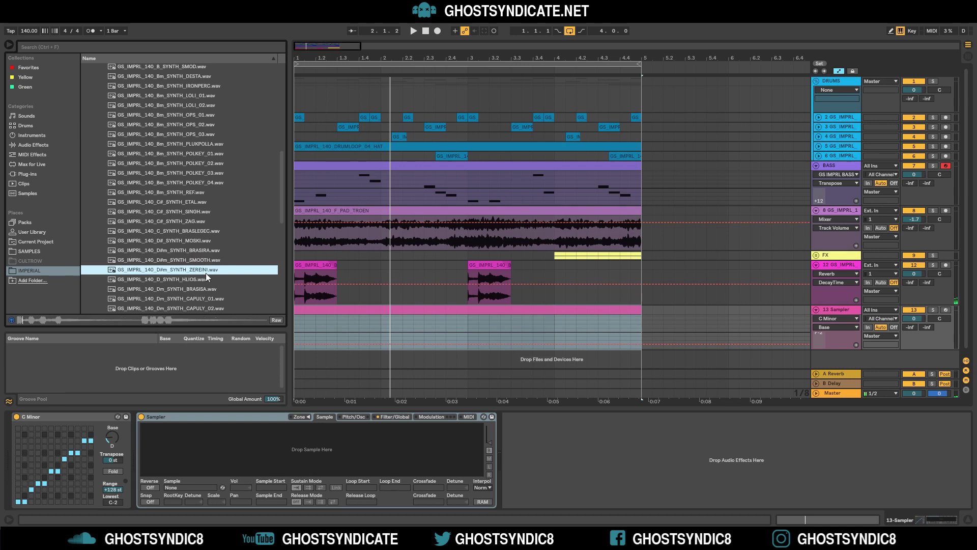
drag(206, 273, 190, 439)
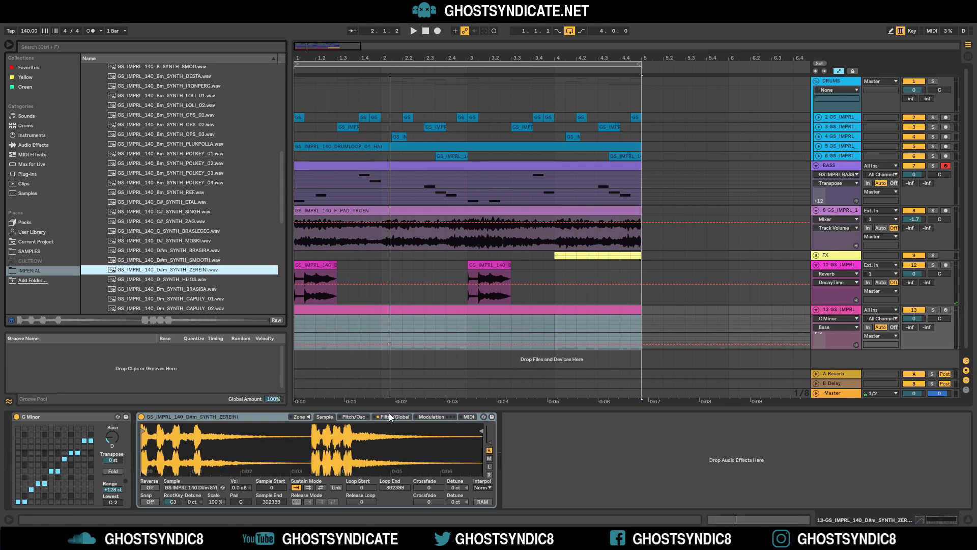
- Shorten the ZEREINI sample to its first hit with sample end 9685, arm the track and set the Sampler volume to -1.13 dB
drag(481, 430, 158, 423)
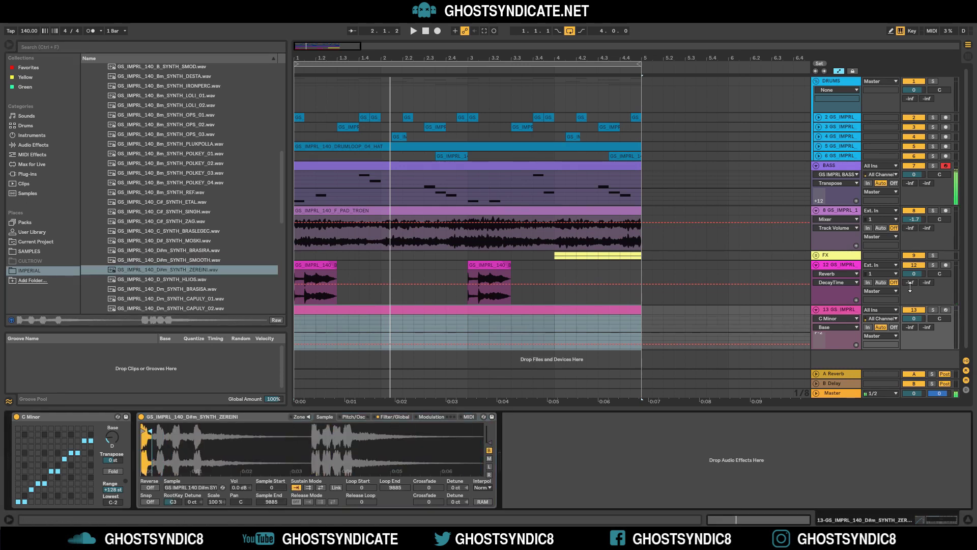
click(947, 311)
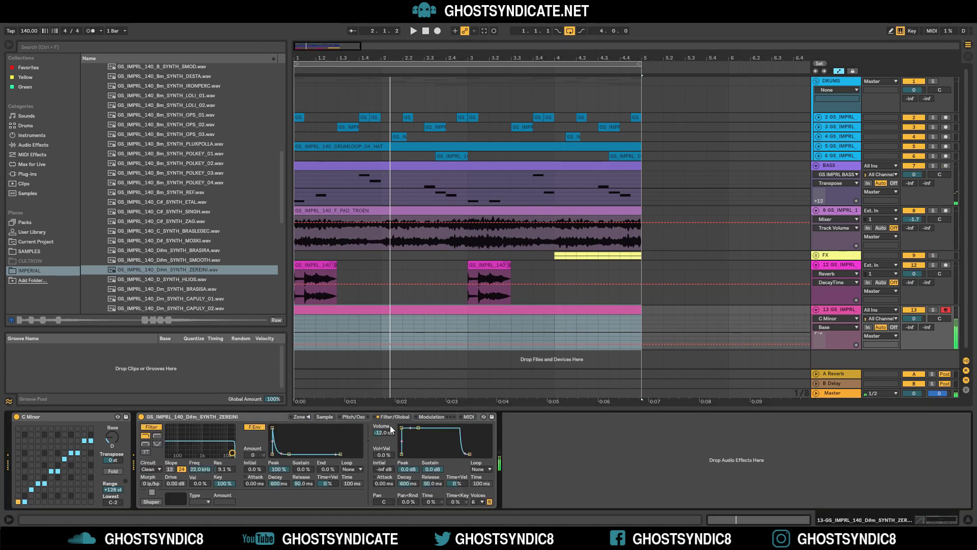
click(395, 416)
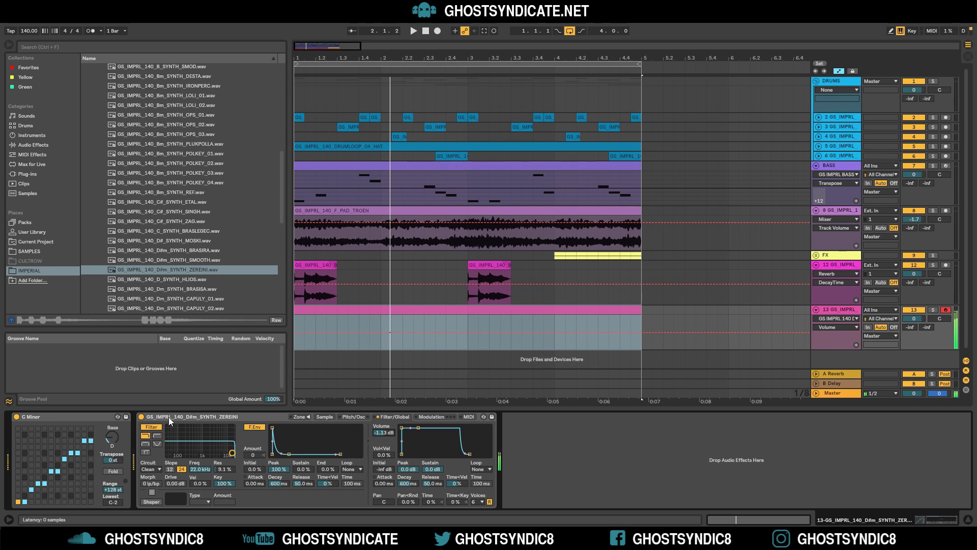
click(325, 417)
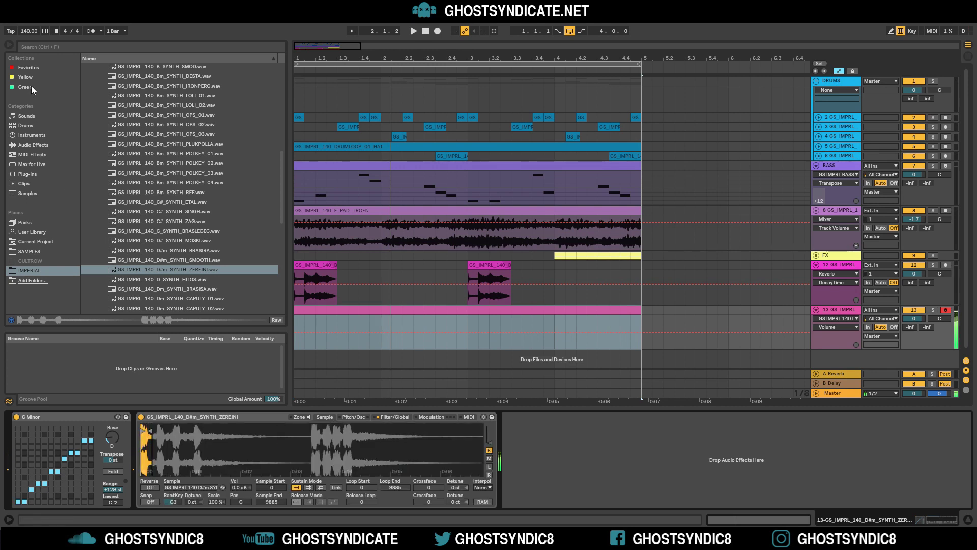
- Add the GTune tuner plug-in after the Sampler and set the ZEREINI sample's root key to D#4
click(27, 68)
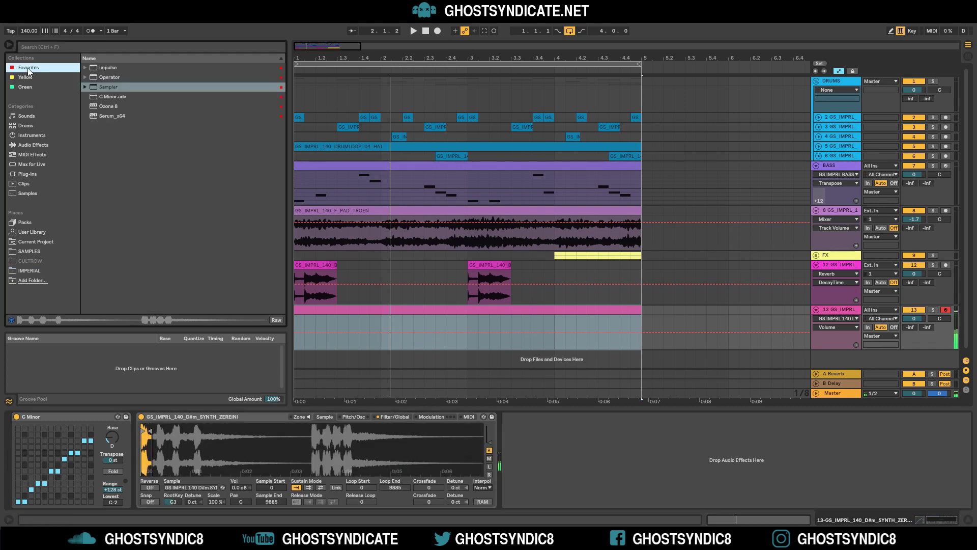
click(28, 174)
double_click(109, 77)
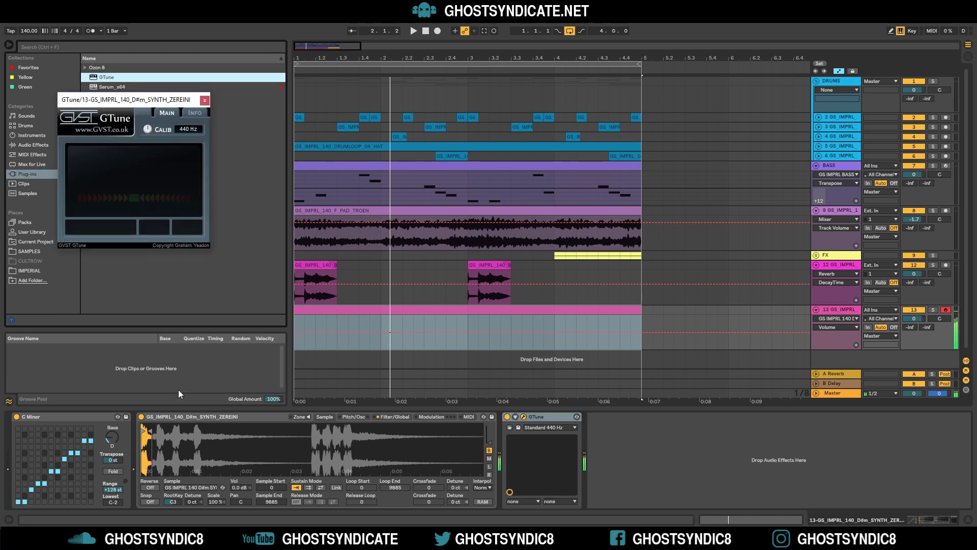
drag(173, 502, 173, 496)
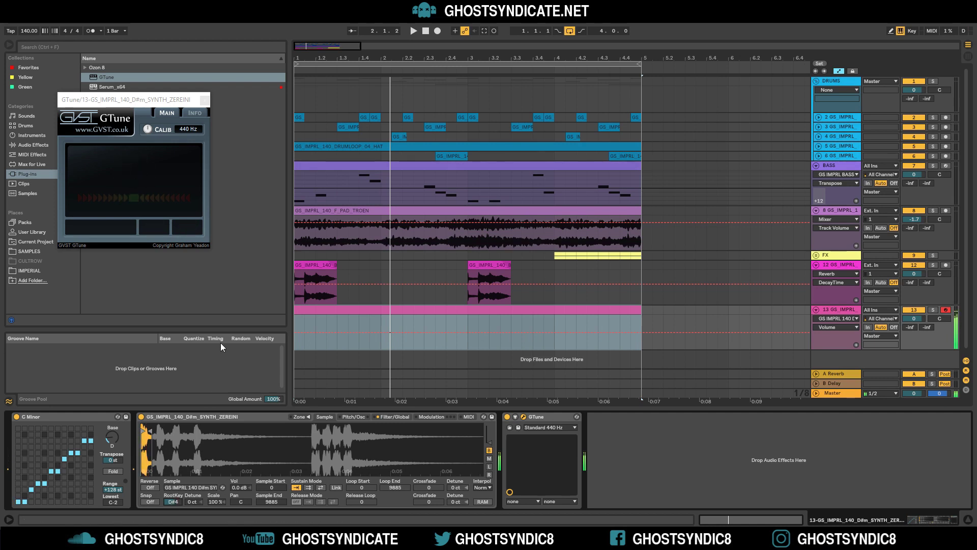
- Play test notes an octave higher through GTune to check the sample's pitch, and close the tuner window
key(x)
key(a)
key(a)
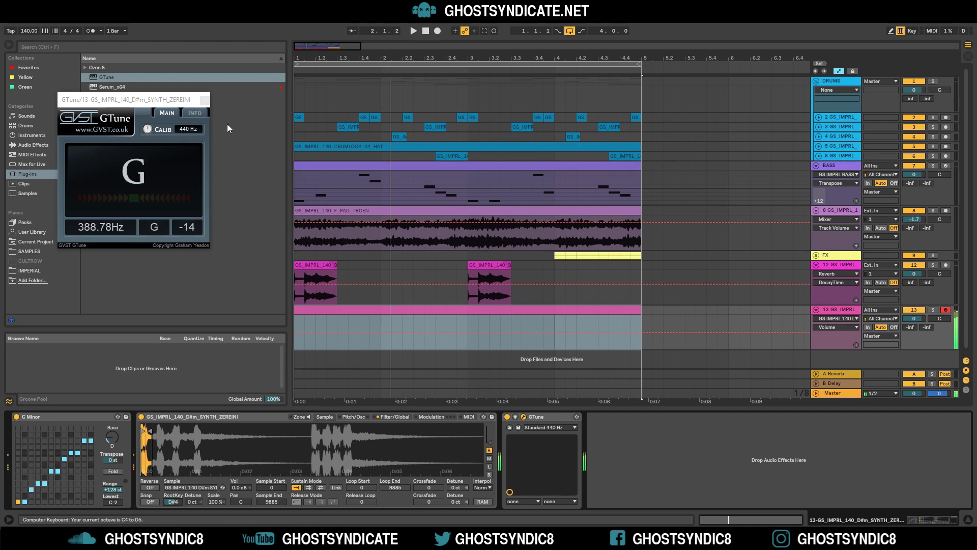
click(204, 100)
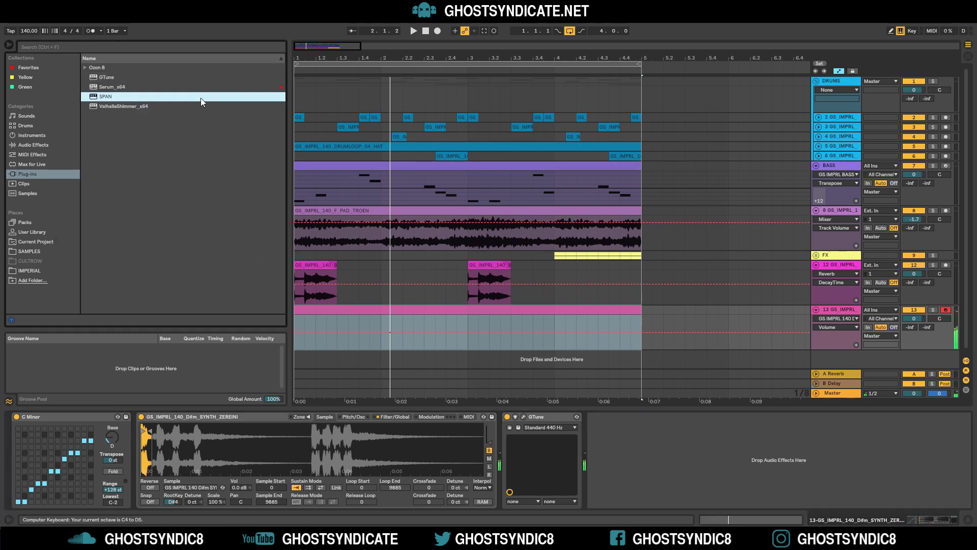
- Open the Sampler synth track's MIDI clip for editing and draw a one-beat D4 note at 2.1
double_click(314, 311)
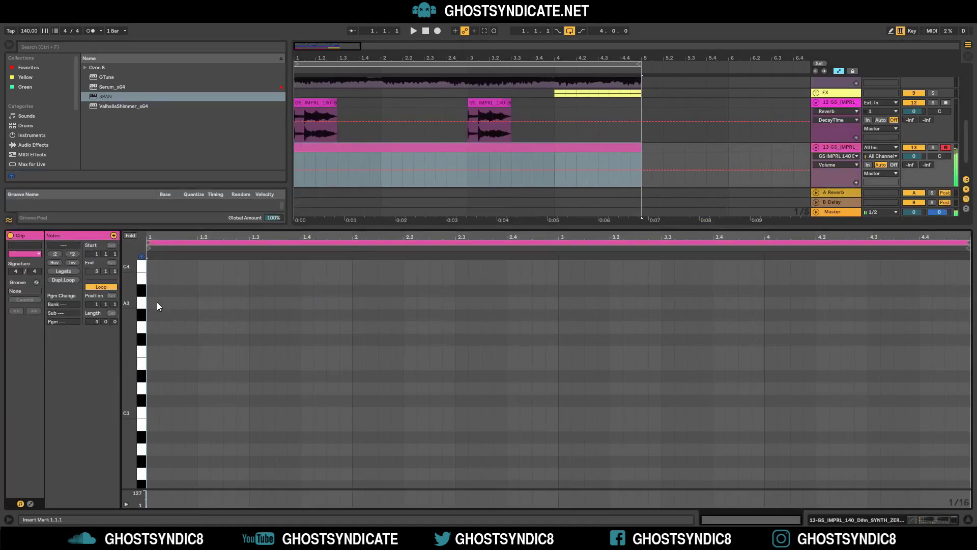
scroll(153, 305, up, 1)
drag(133, 286, 132, 316)
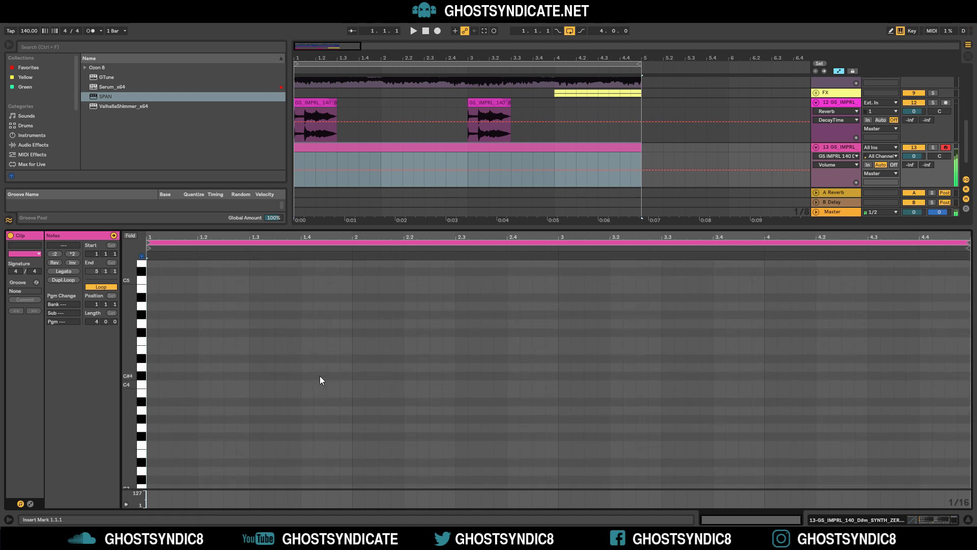
double_click(364, 367)
drag(368, 366, 402, 371)
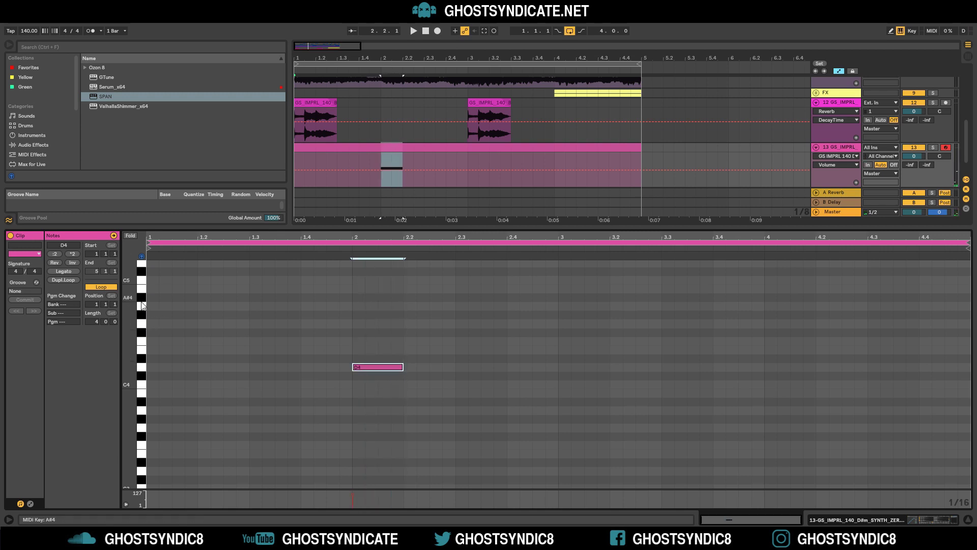
click(142, 290)
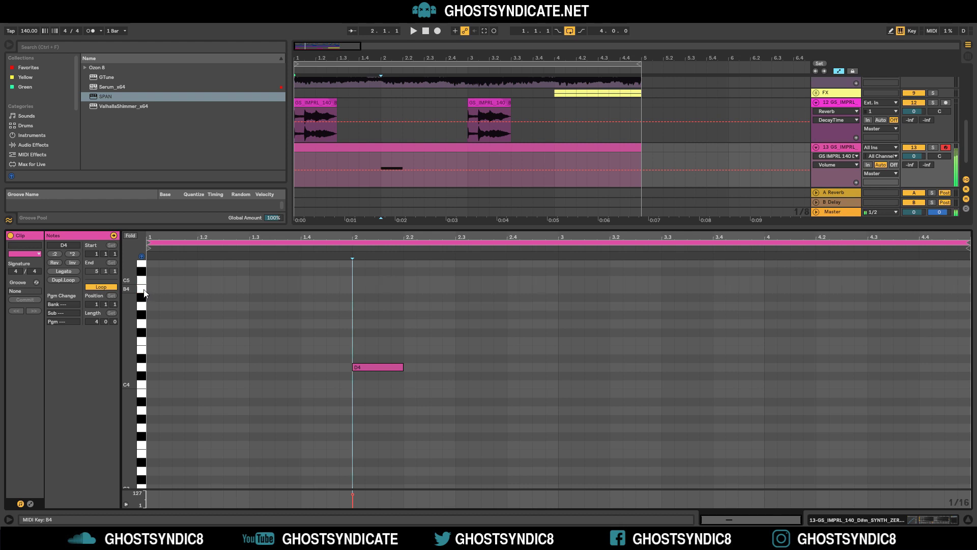
- Add a B4 note at 2.3 and an A4 note at 2.4, each three sixteenths long
double_click(460, 288)
drag(469, 288, 527, 307)
double_click(486, 306)
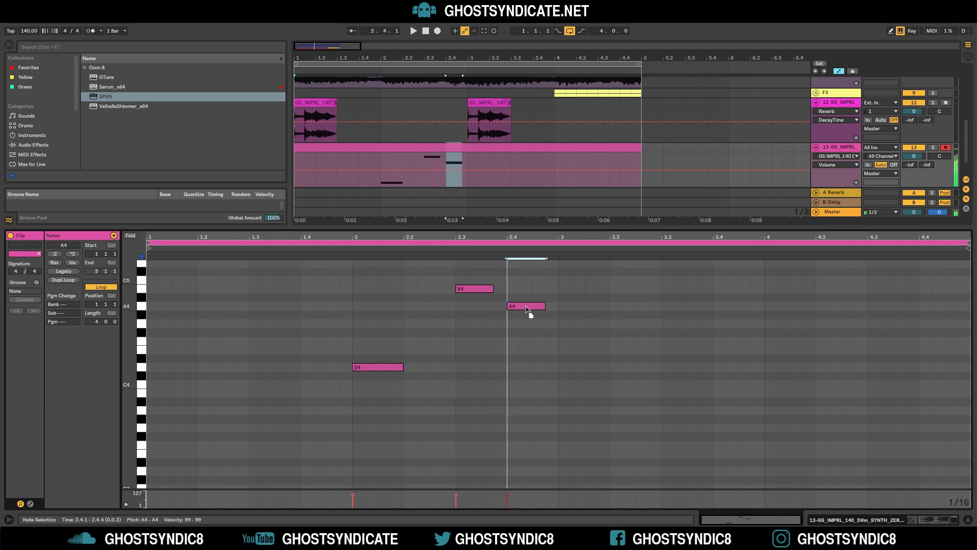
- Play back the pattern and move the B4 note to 2.2 and the A4 note to 2.2.3
key(space)
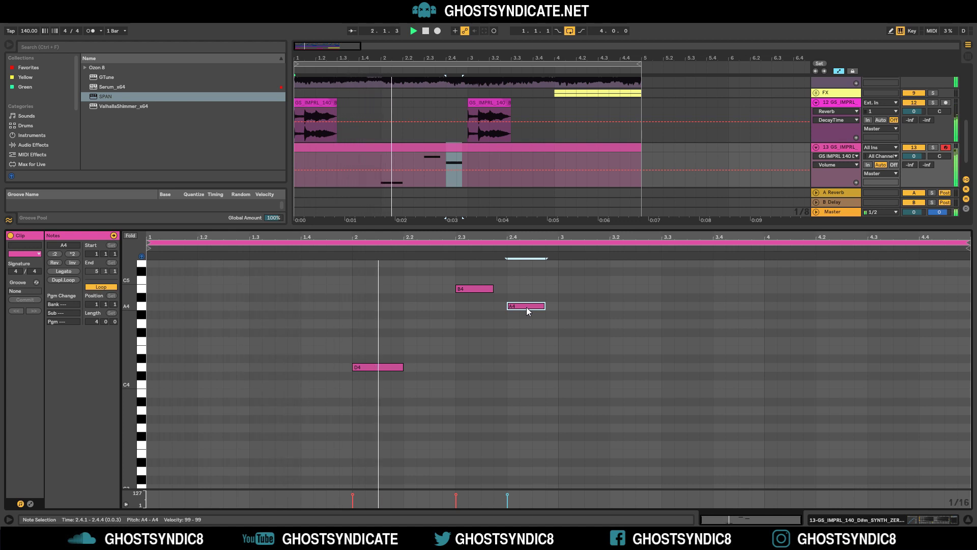
key(space)
drag(478, 290, 423, 290)
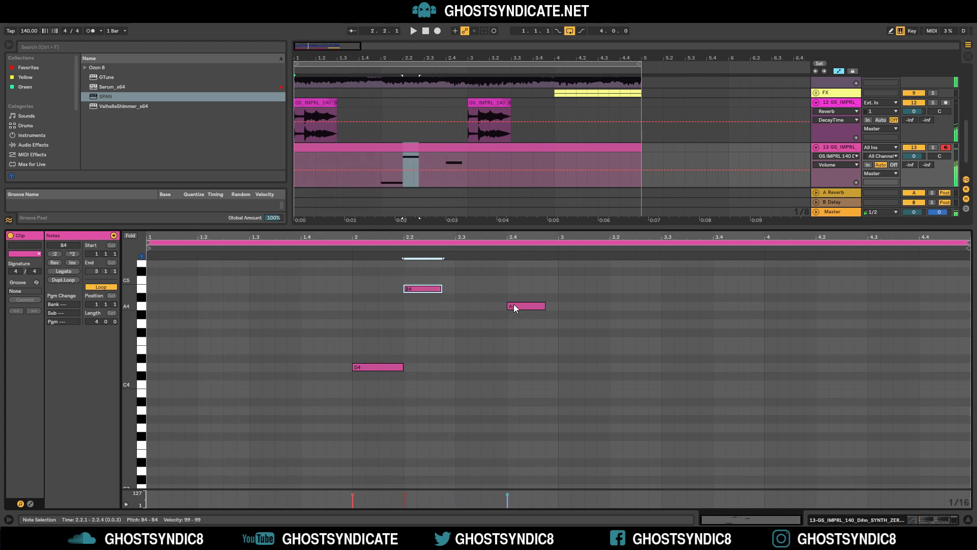
drag(514, 308, 444, 310)
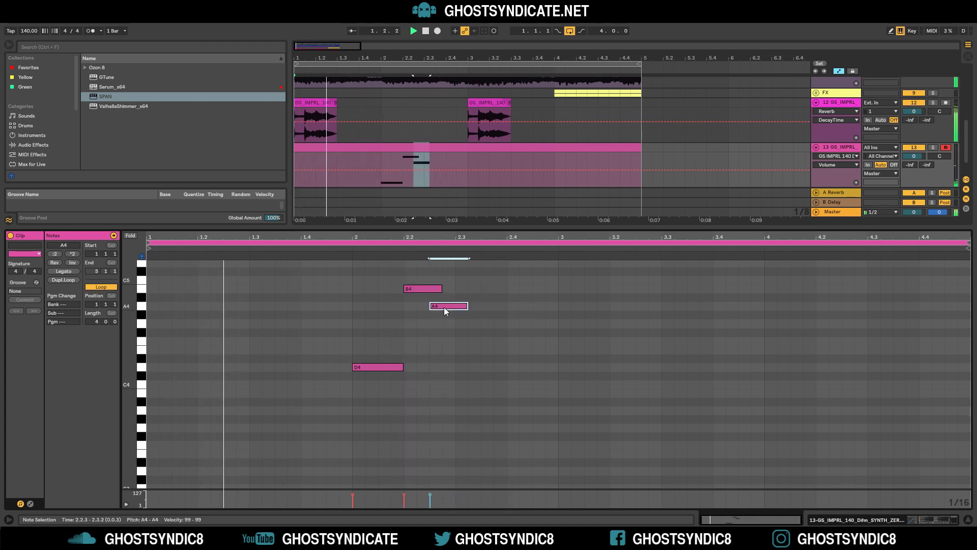
- Show the Sampler synth track's device chain and browse the audio effects
click(841, 151)
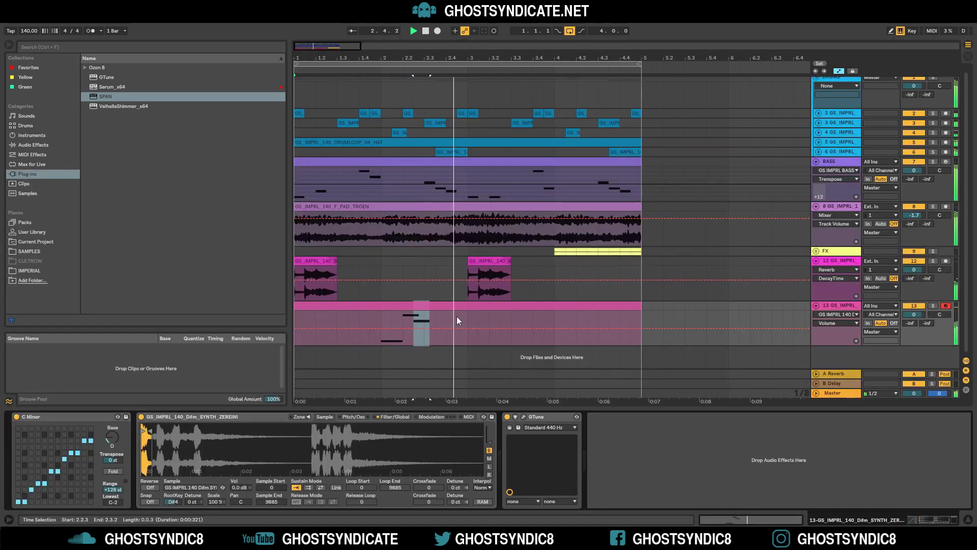
click(33, 145)
double_click(108, 274)
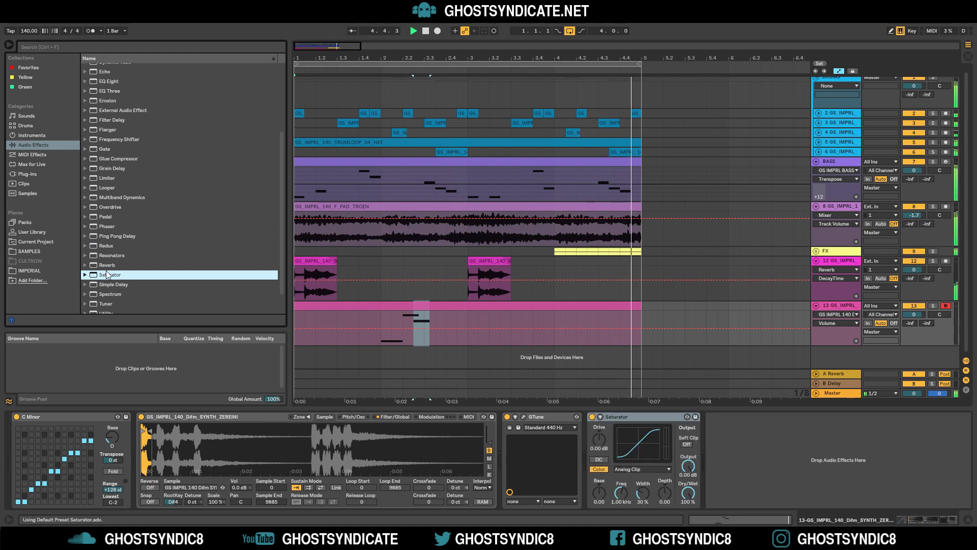
click(628, 415)
key(Delete)
- Add a Reverb after GTune with High quality, a 3.16 s decay time and 56 % dry/wet
double_click(108, 265)
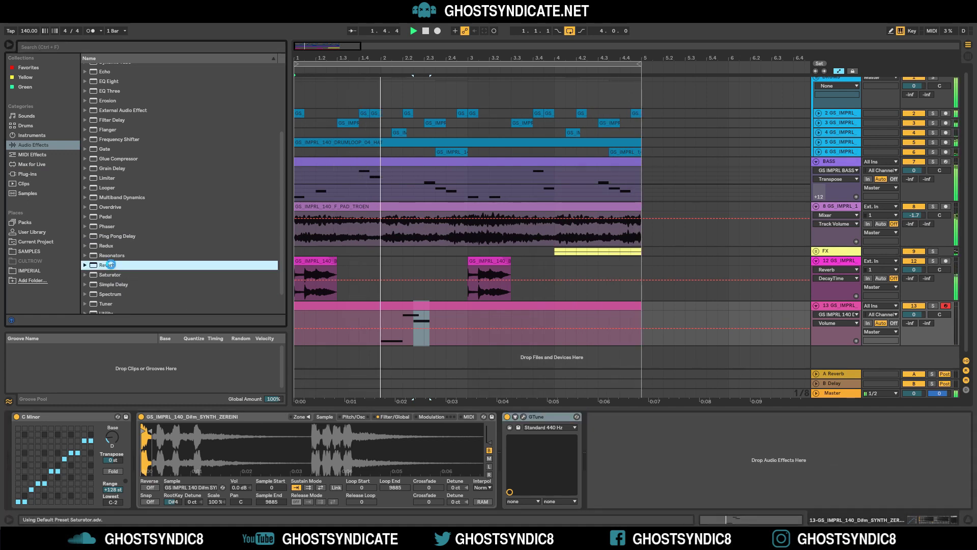
click(690, 440)
click(696, 465)
drag(719, 495, 718, 481)
key(space)
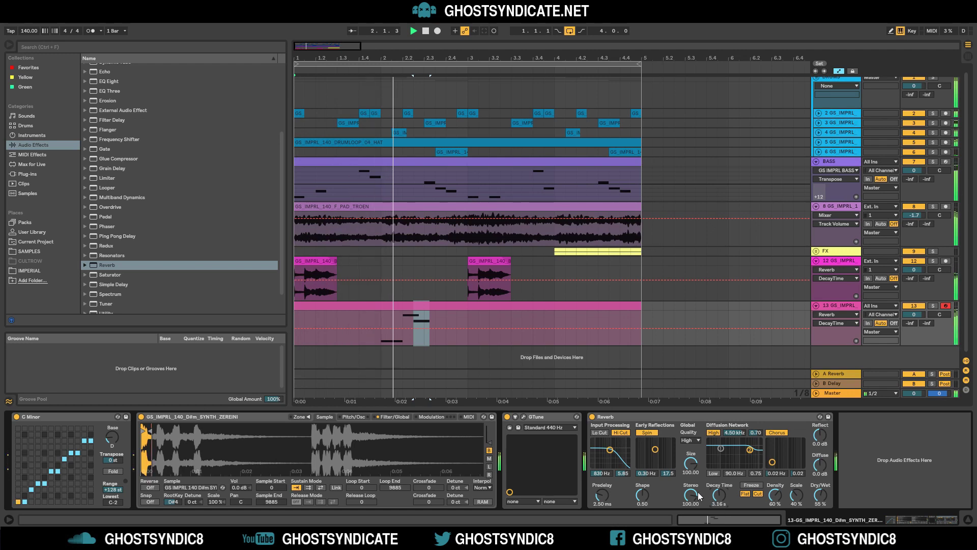
drag(820, 496, 820, 494)
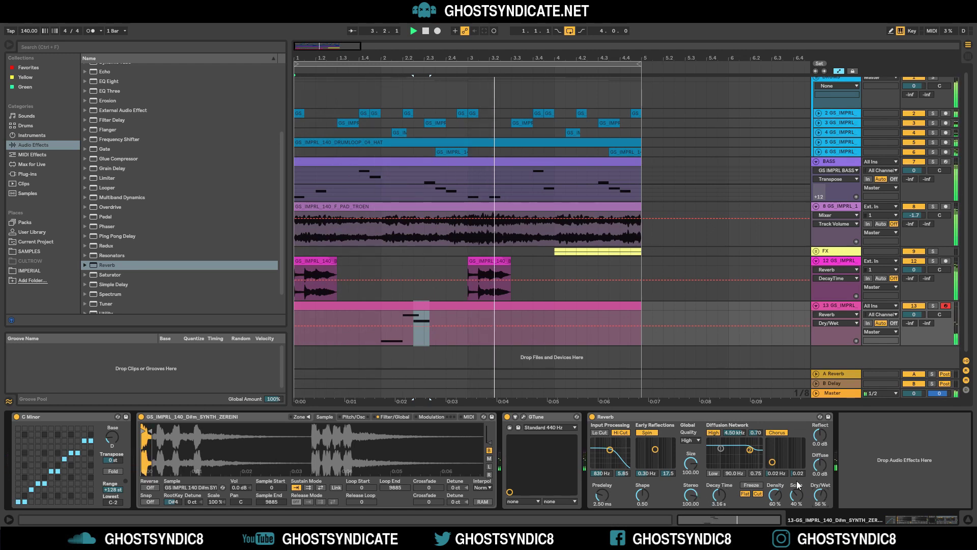
- Add a Ping Pong Delay after the Reverb and set its dry/wet to 35 %
scroll(134, 300, down, 3)
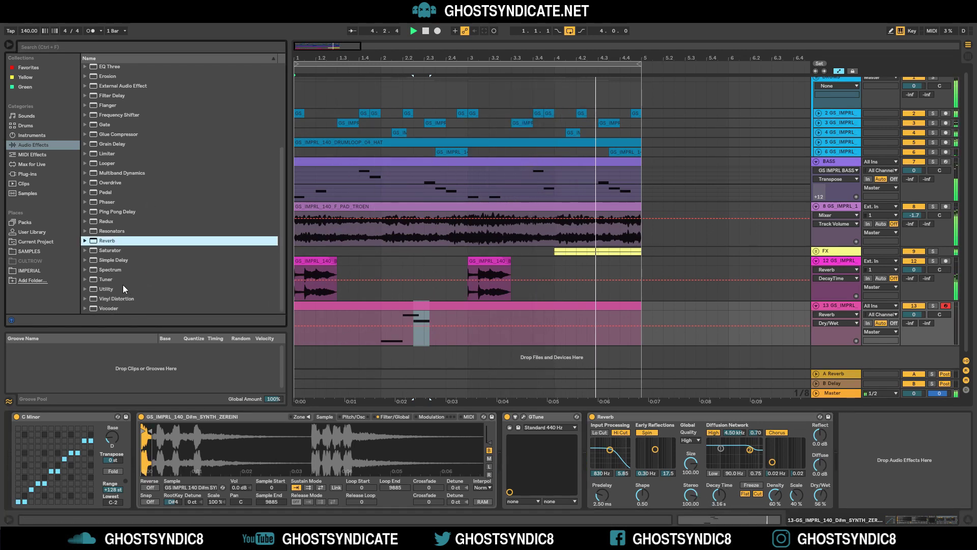
double_click(130, 212)
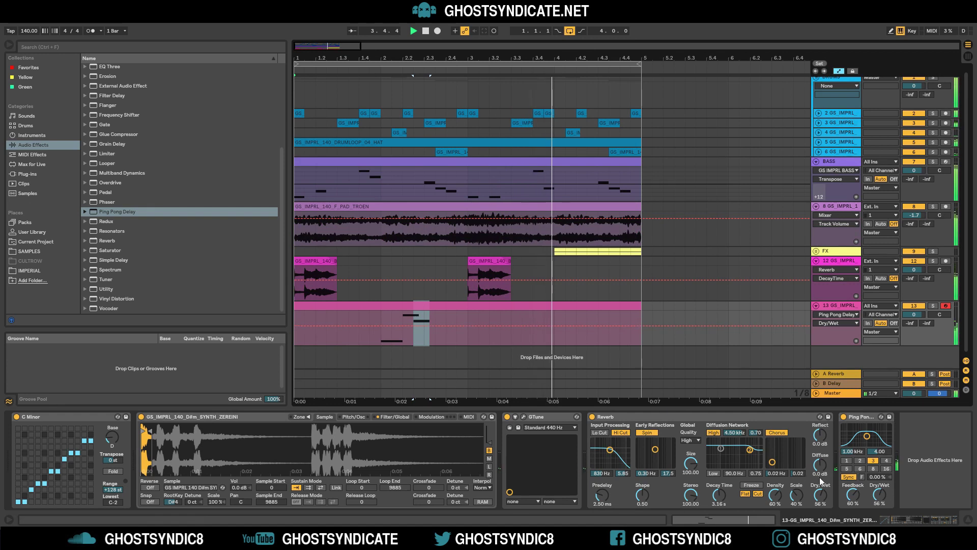
drag(879, 495, 879, 498)
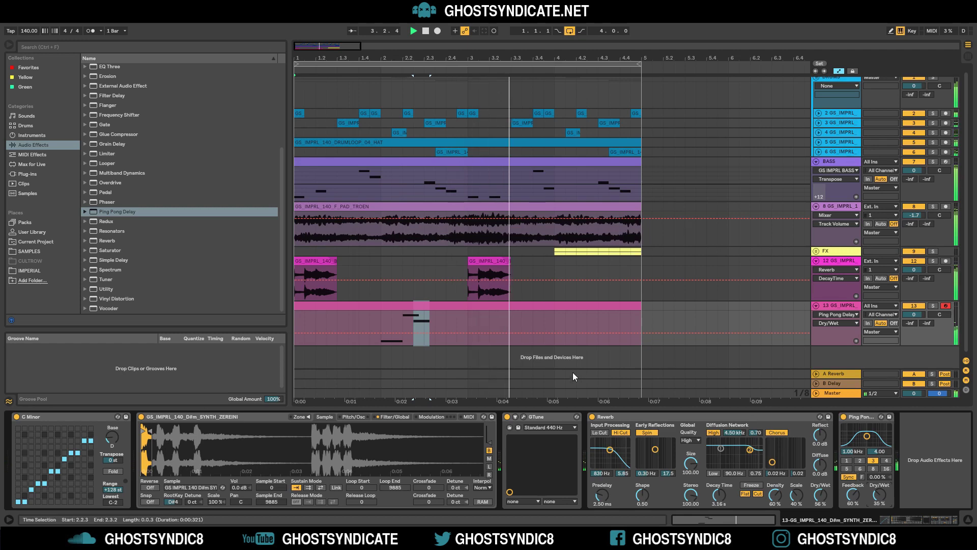
- Hide the device view and colour the clips and headers of both synth tracks green
click(620, 406)
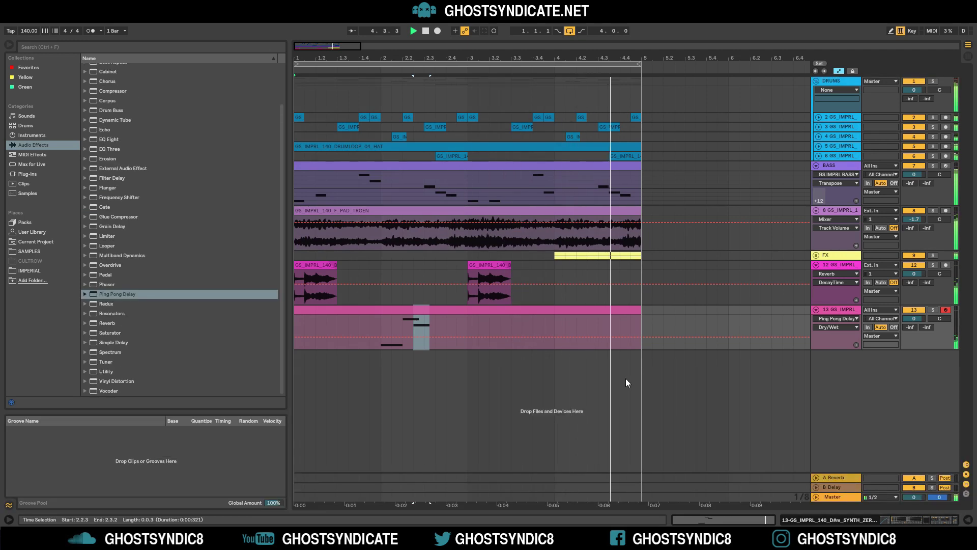
drag(642, 344, 294, 265)
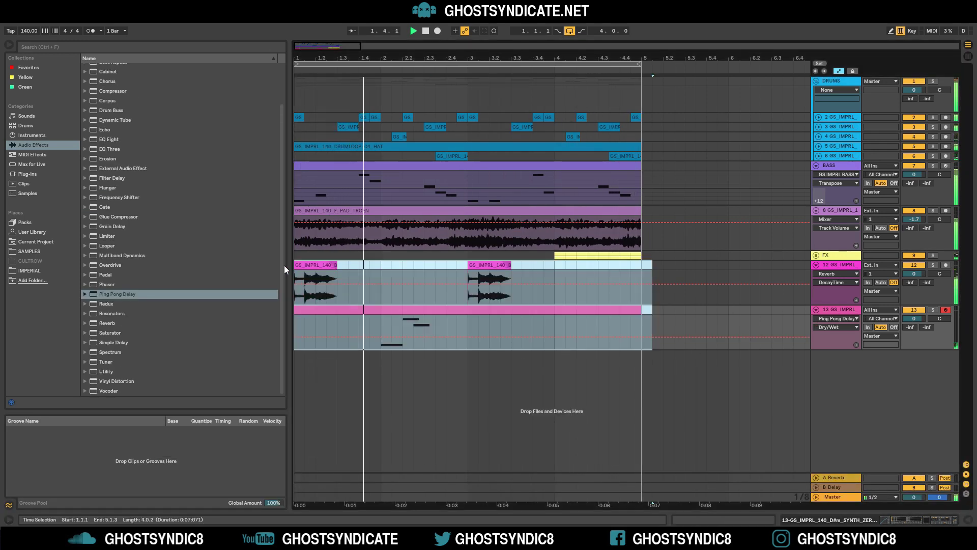
right_click(312, 267)
click(363, 421)
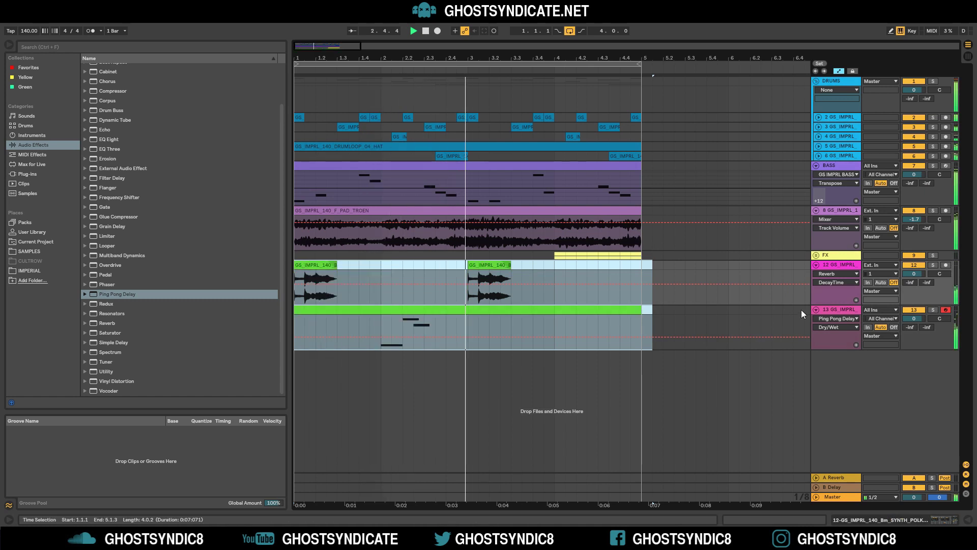
right_click(836, 264)
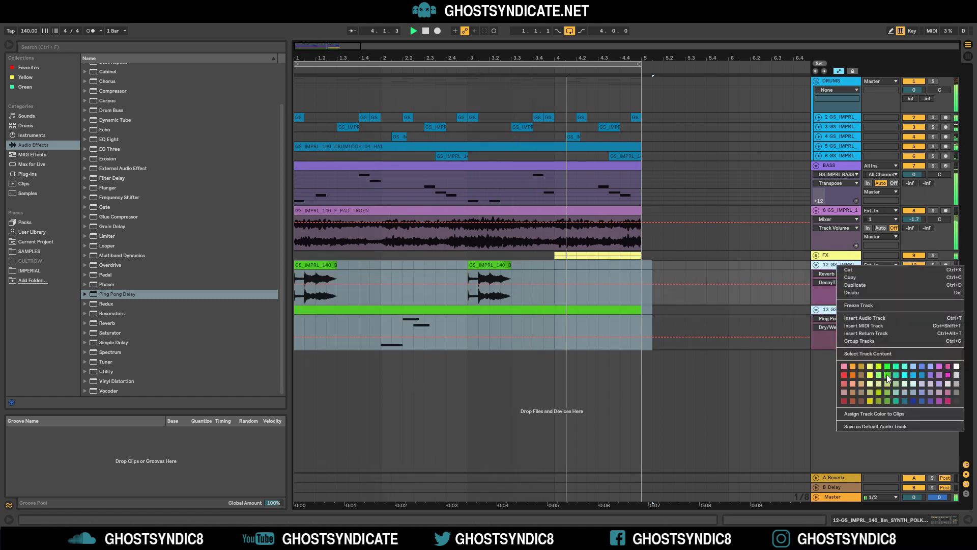
click(887, 374)
- Group the two synth tracks, rename the group SYNTH and fold it
right_click(843, 309)
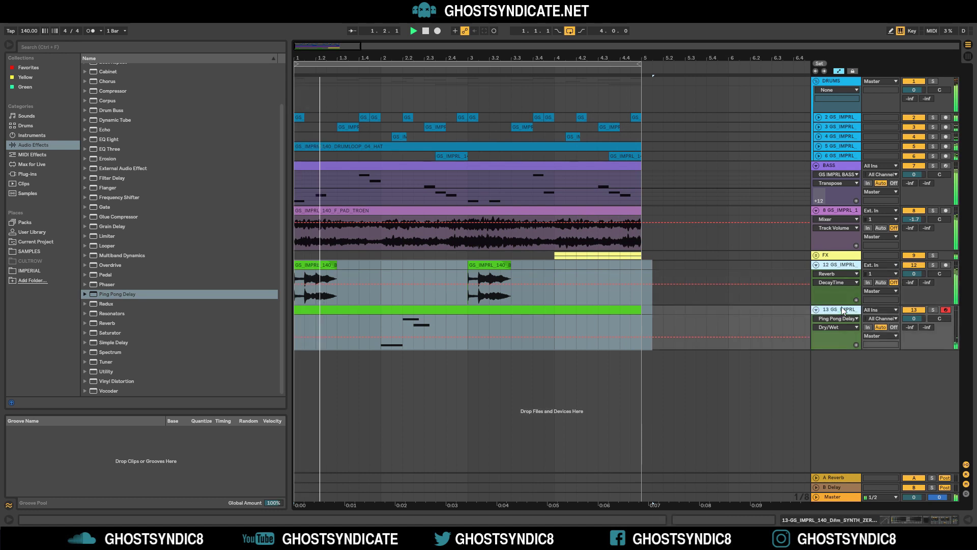
click(874, 382)
right_click(829, 268)
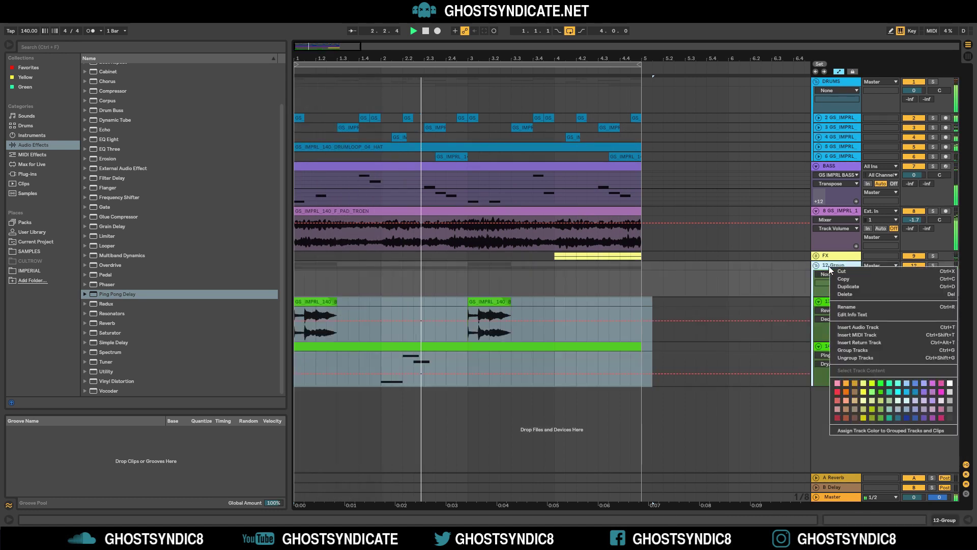
click(854, 307)
text(SYN)
key(Return)
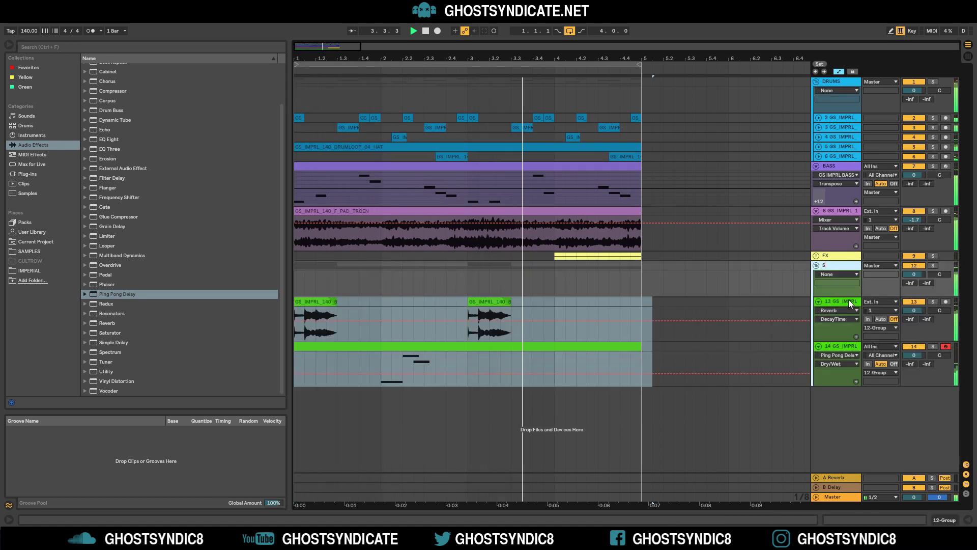
text(TH)
key(Return)
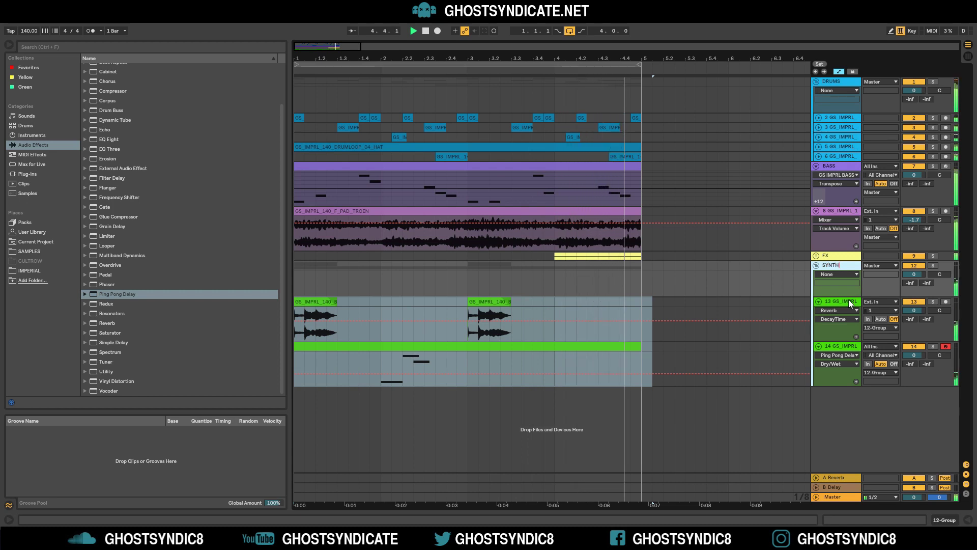
click(817, 265)
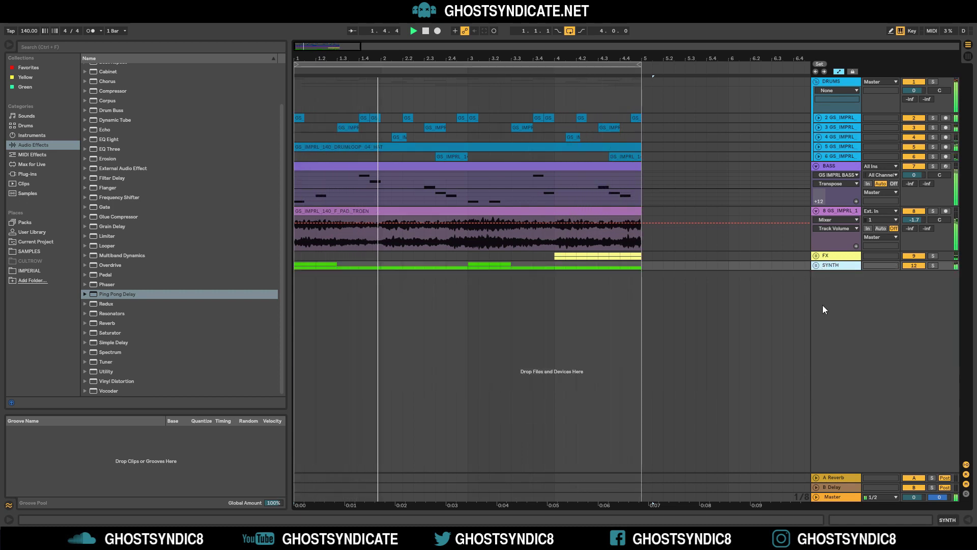
- Reorder the tracks with FX below SYNTH and the pad above DRUMS, and fold the BASS and pad tracks
drag(835, 257, 837, 274)
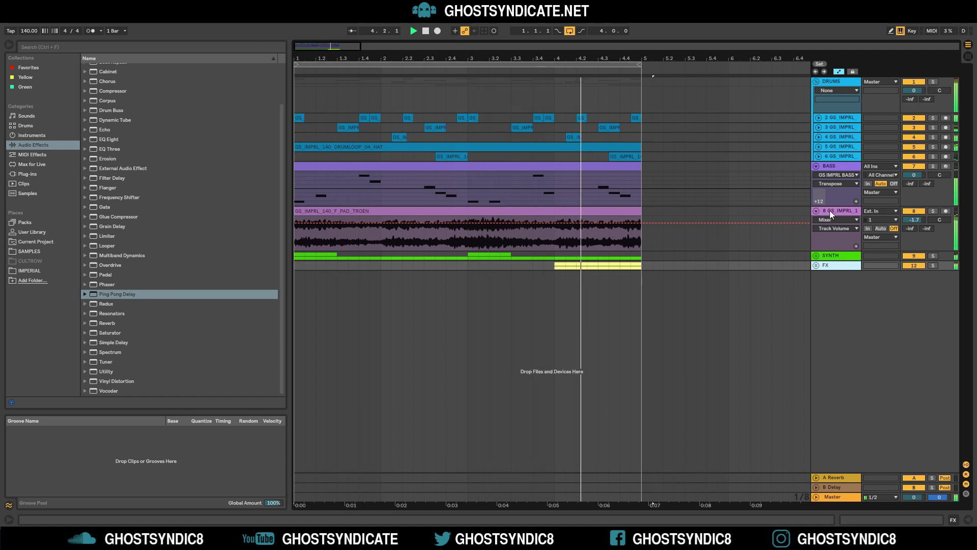
drag(830, 210, 826, 81)
click(721, 316)
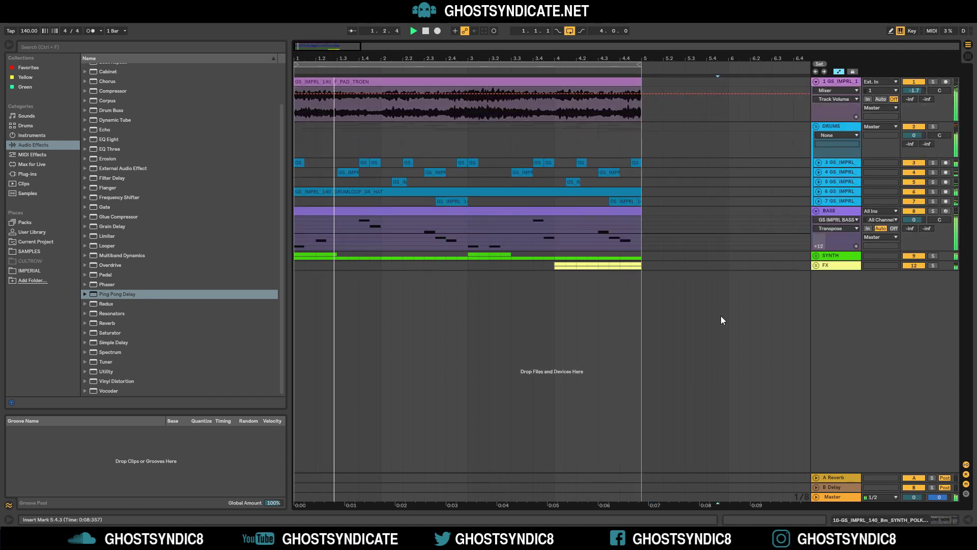
click(815, 211)
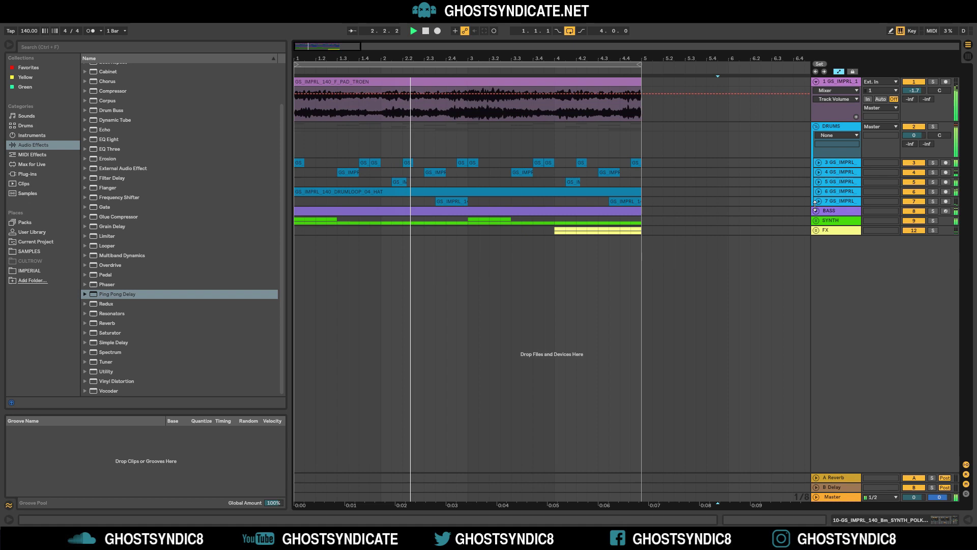
click(817, 82)
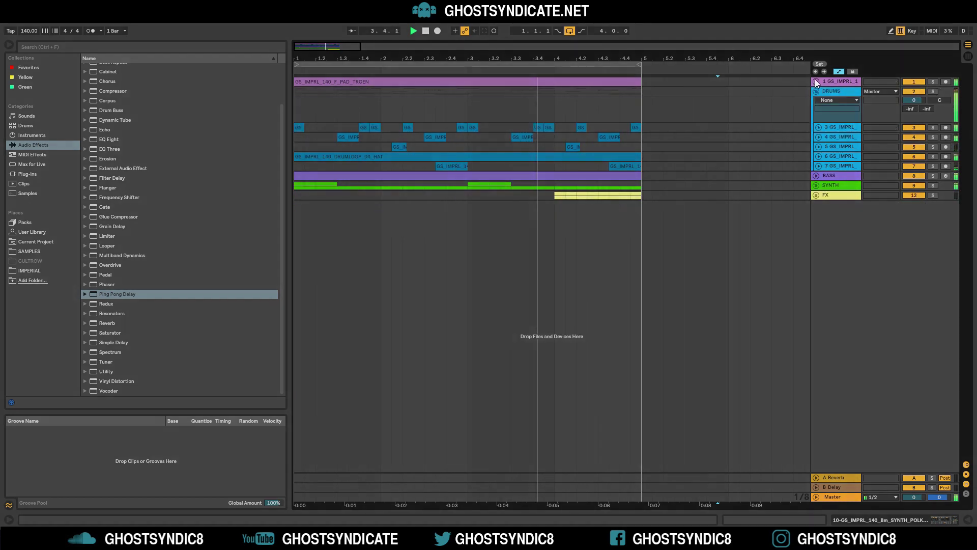